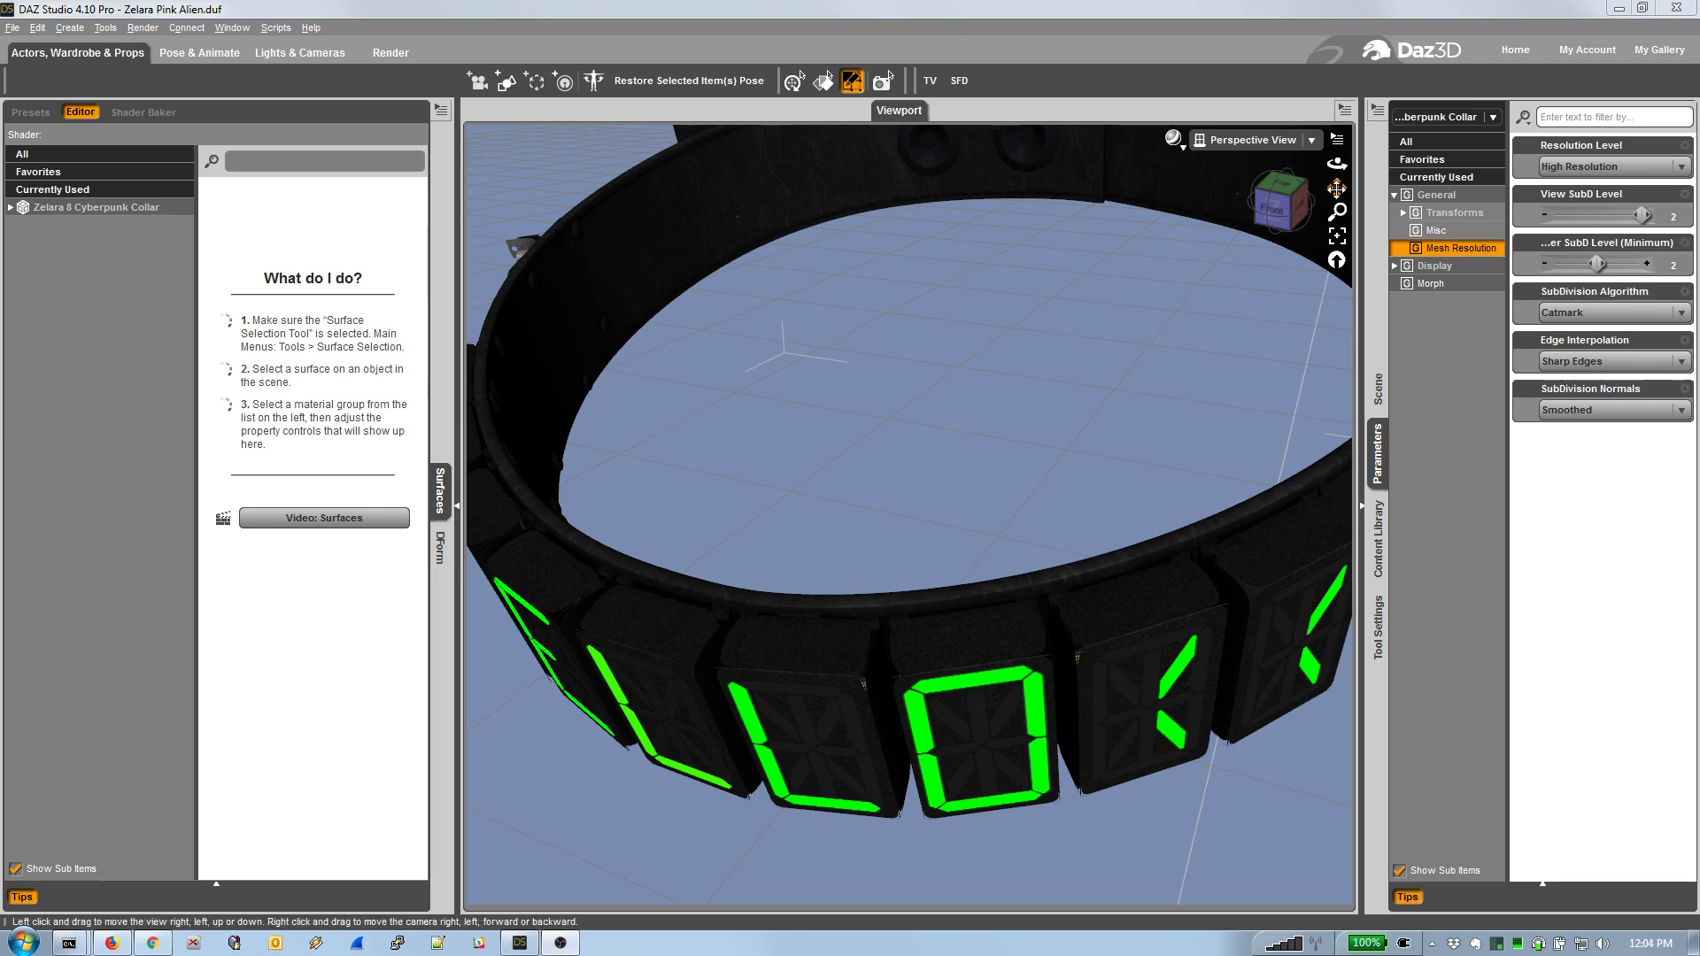
Compare the collar's display panels at the Base and High Resolution levels, ending on High Resolution, and examine their edges up close.
{"action": "left_click_drag", "start_coordinate": [1337, 187], "coordinate": [1367, 150]}
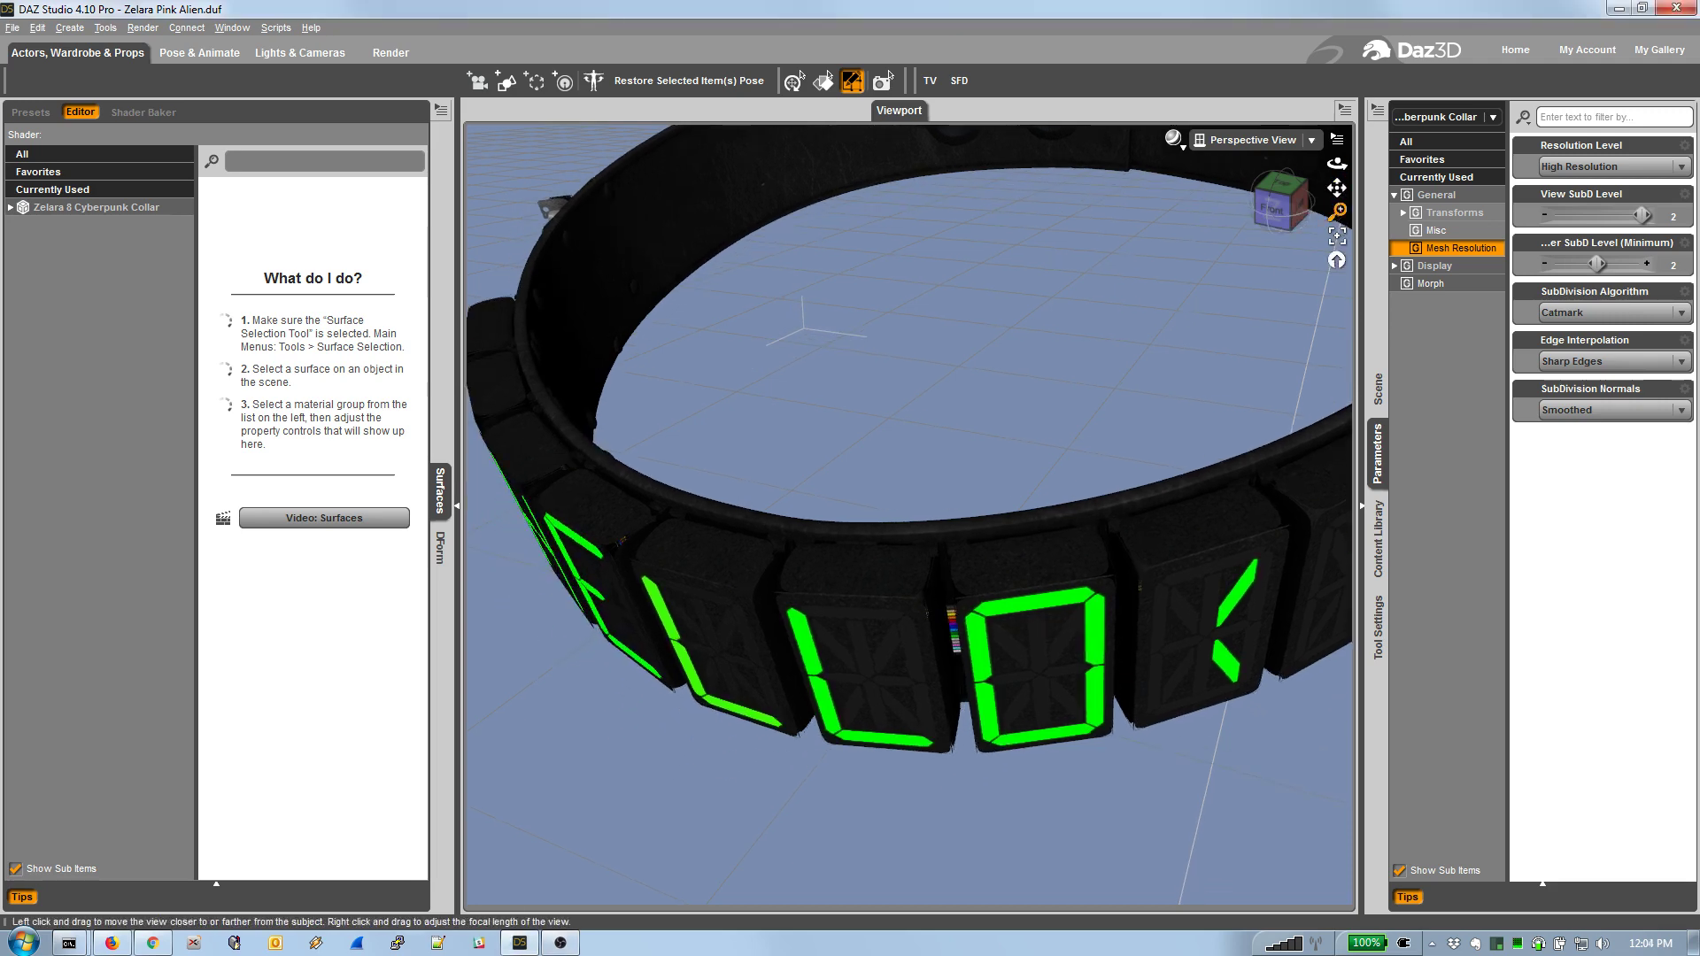
{"action": "mouse_move", "coordinate": [1337, 211]}
{"action": "left_mouse_down"}
{"action": "mouse_move", "coordinate": [1337, 163]}
{"action": "mouse_move", "coordinate": [1337, 191]}
{"action": "left_mouse_up"}
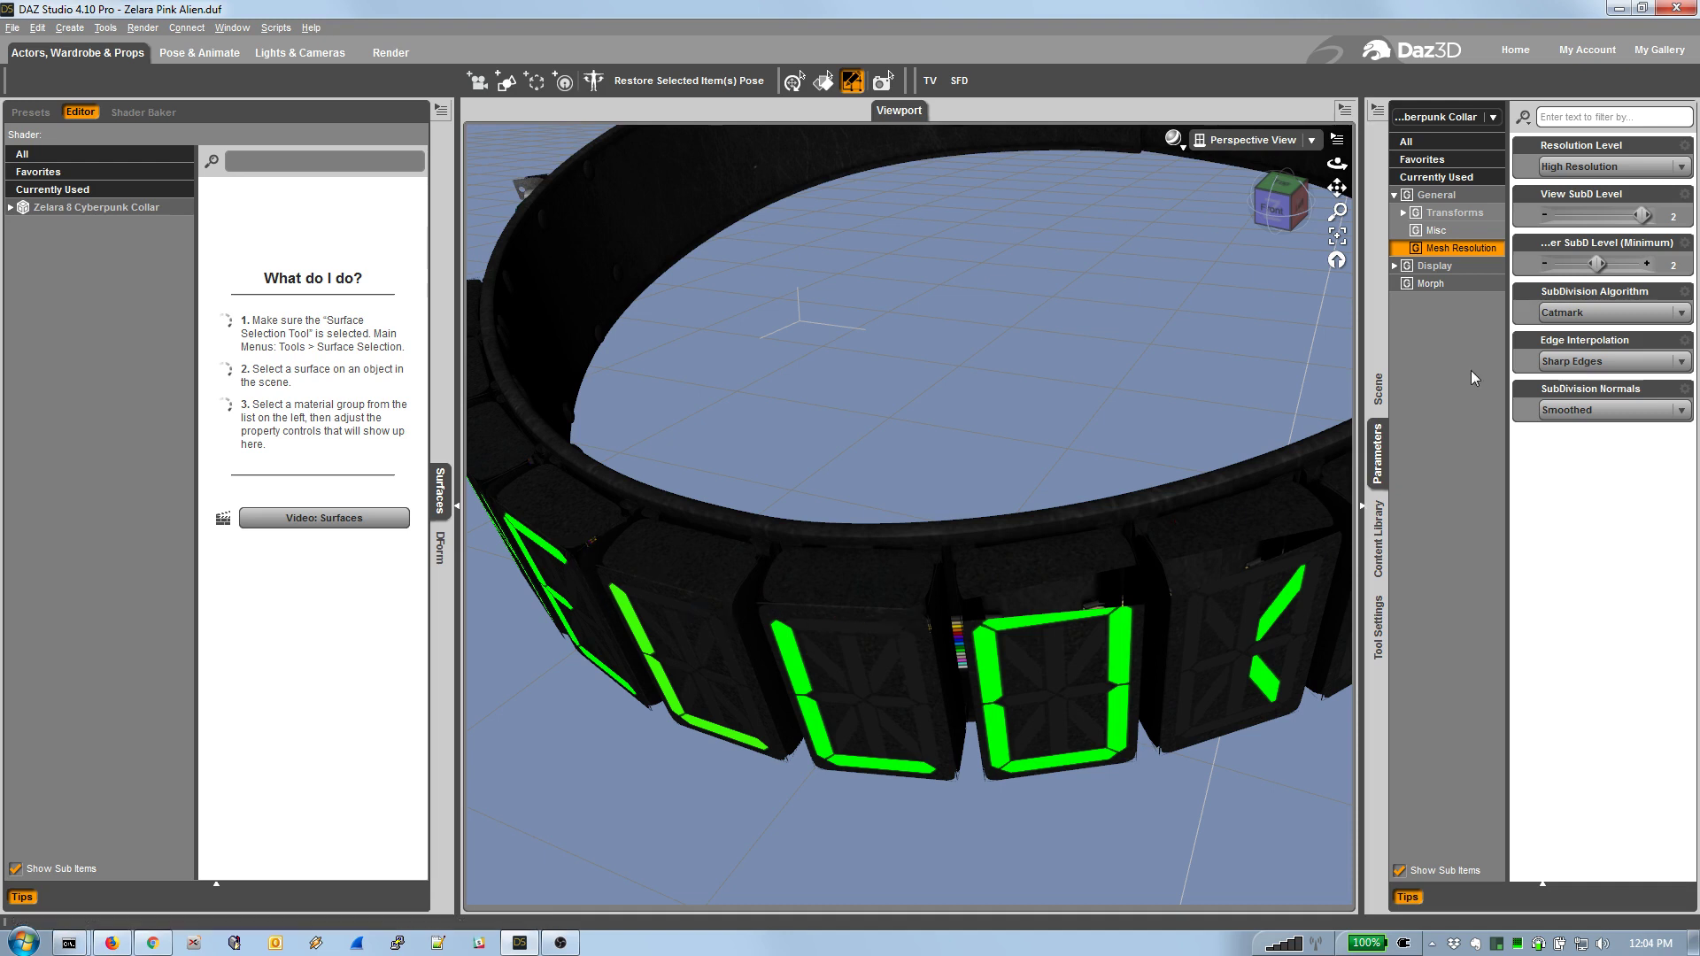
{"action": "left_click", "coordinate": [1606, 166]}
{"action": "left_click", "coordinate": [1599, 186]}
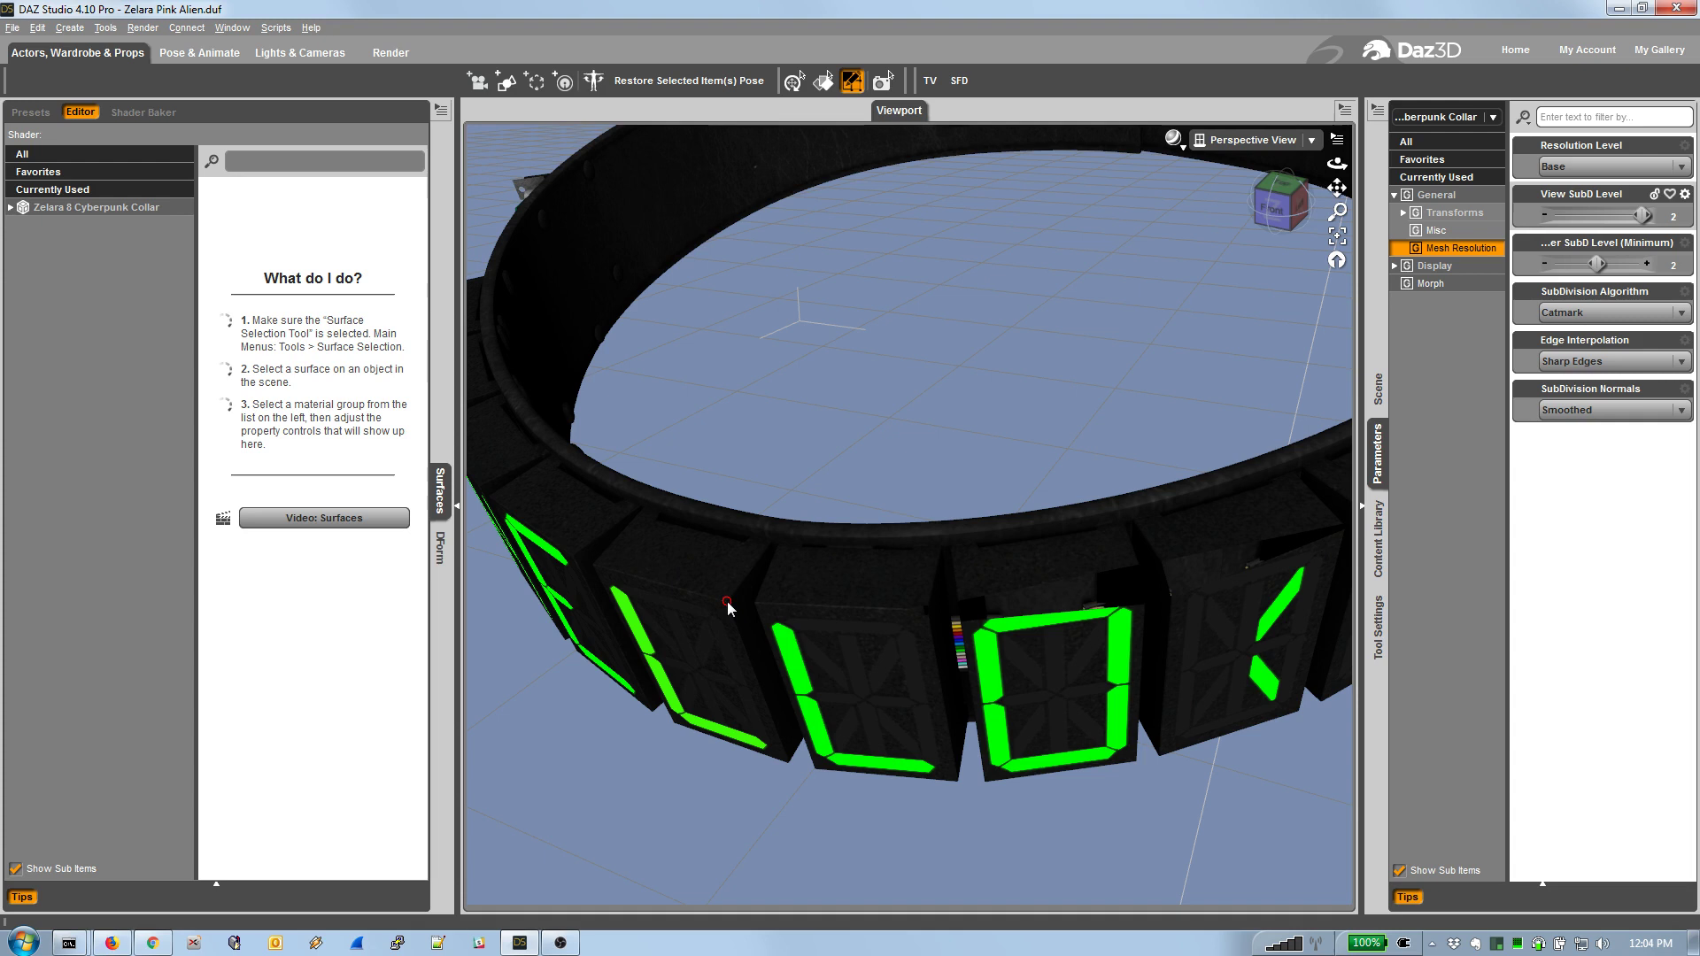
{"action": "left_click", "coordinate": [1581, 169]}
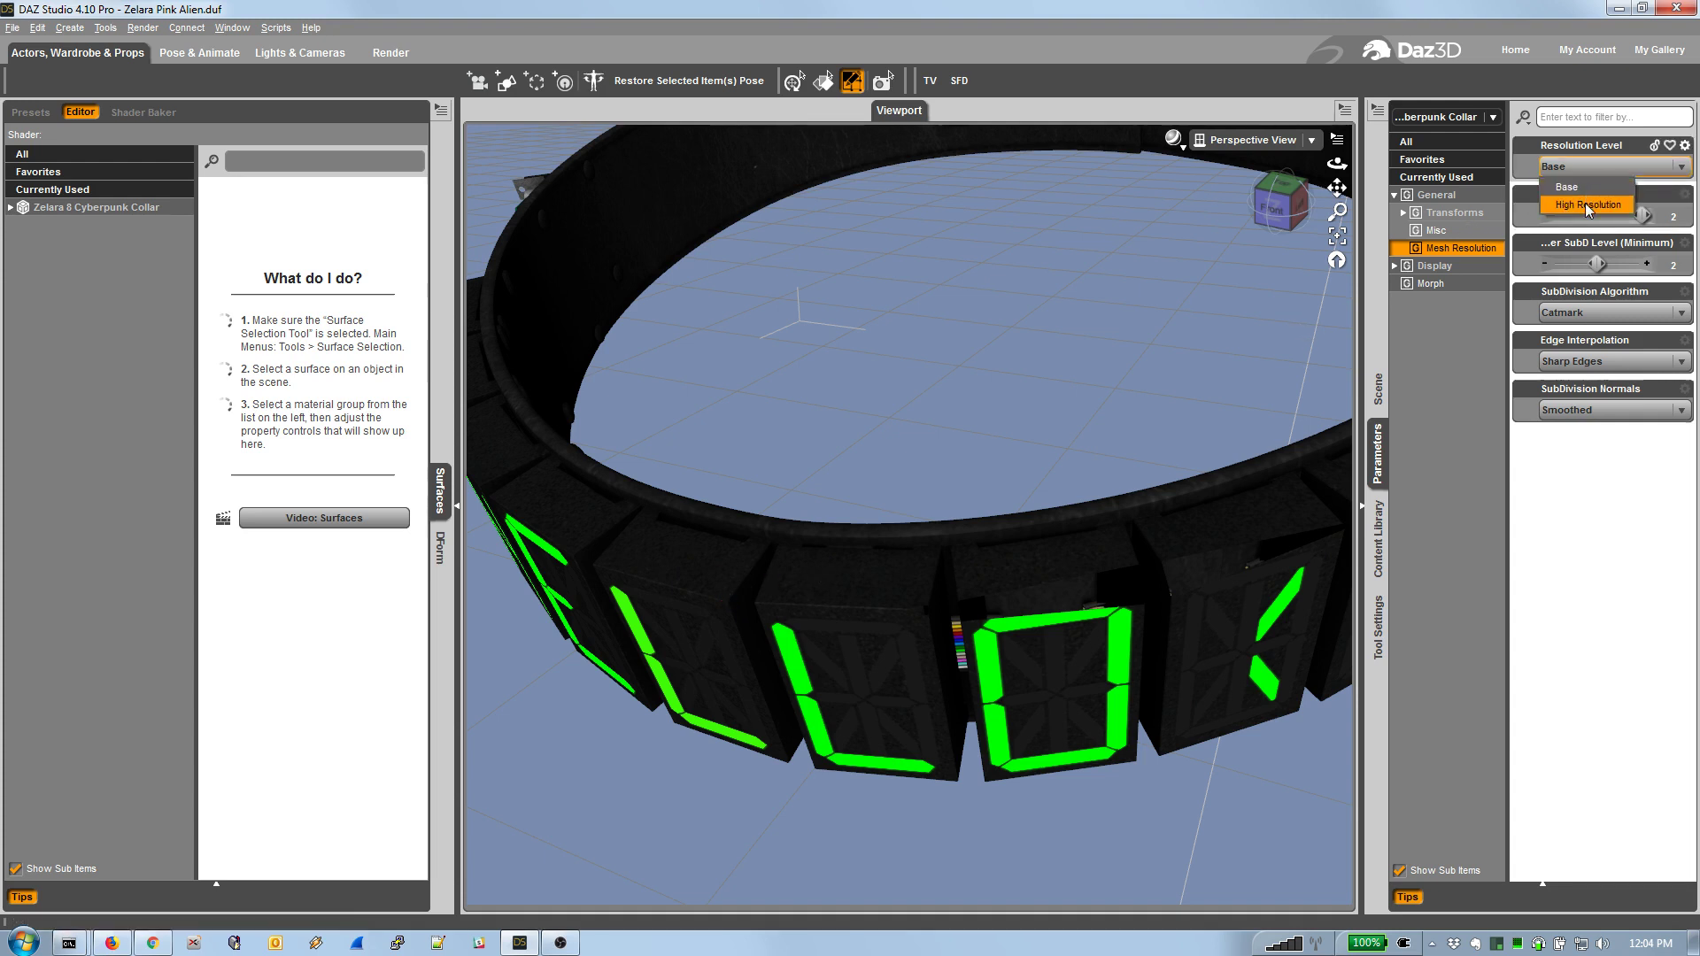
{"action": "left_click", "coordinate": [1588, 204]}
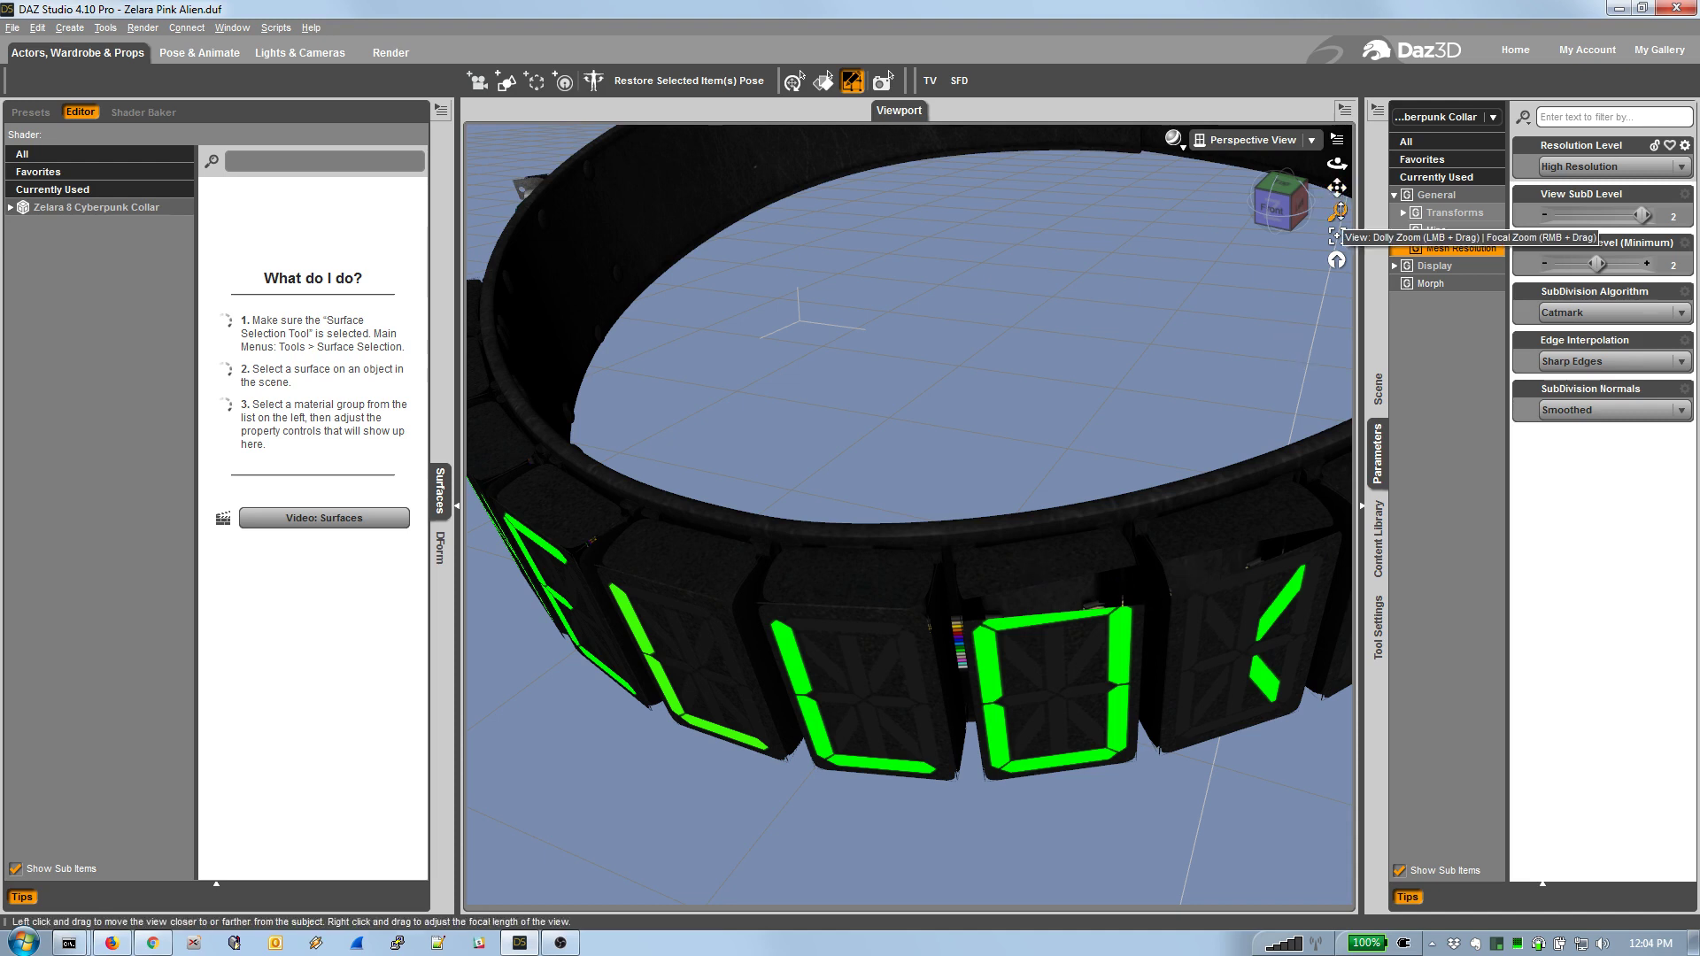
{"action": "mouse_move", "coordinate": [1336, 212]}
{"action": "left_mouse_down"}
{"action": "mouse_move", "coordinate": [1337, 257]}
{"action": "mouse_move", "coordinate": [1337, 217]}
{"action": "left_mouse_up"}
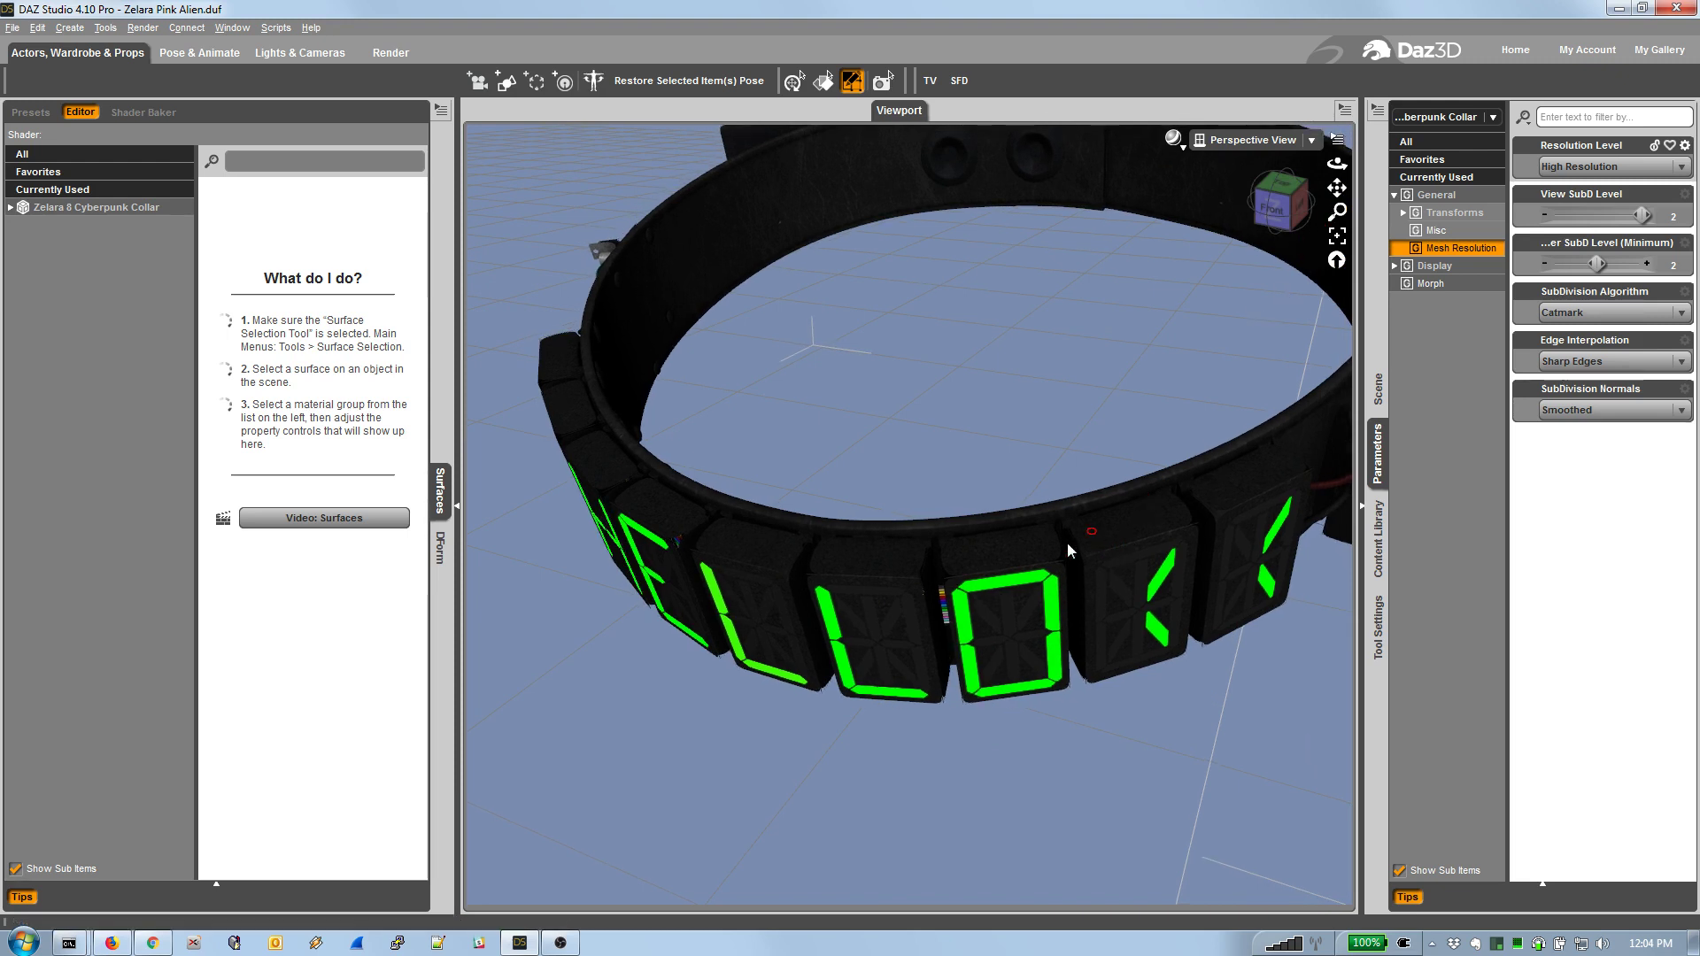
{"action": "mouse_move", "coordinate": [1337, 212]}
{"action": "left_mouse_down"}
{"action": "mouse_move", "coordinate": [1337, 185]}
{"action": "mouse_move", "coordinate": [1337, 212]}
{"action": "left_mouse_up"}
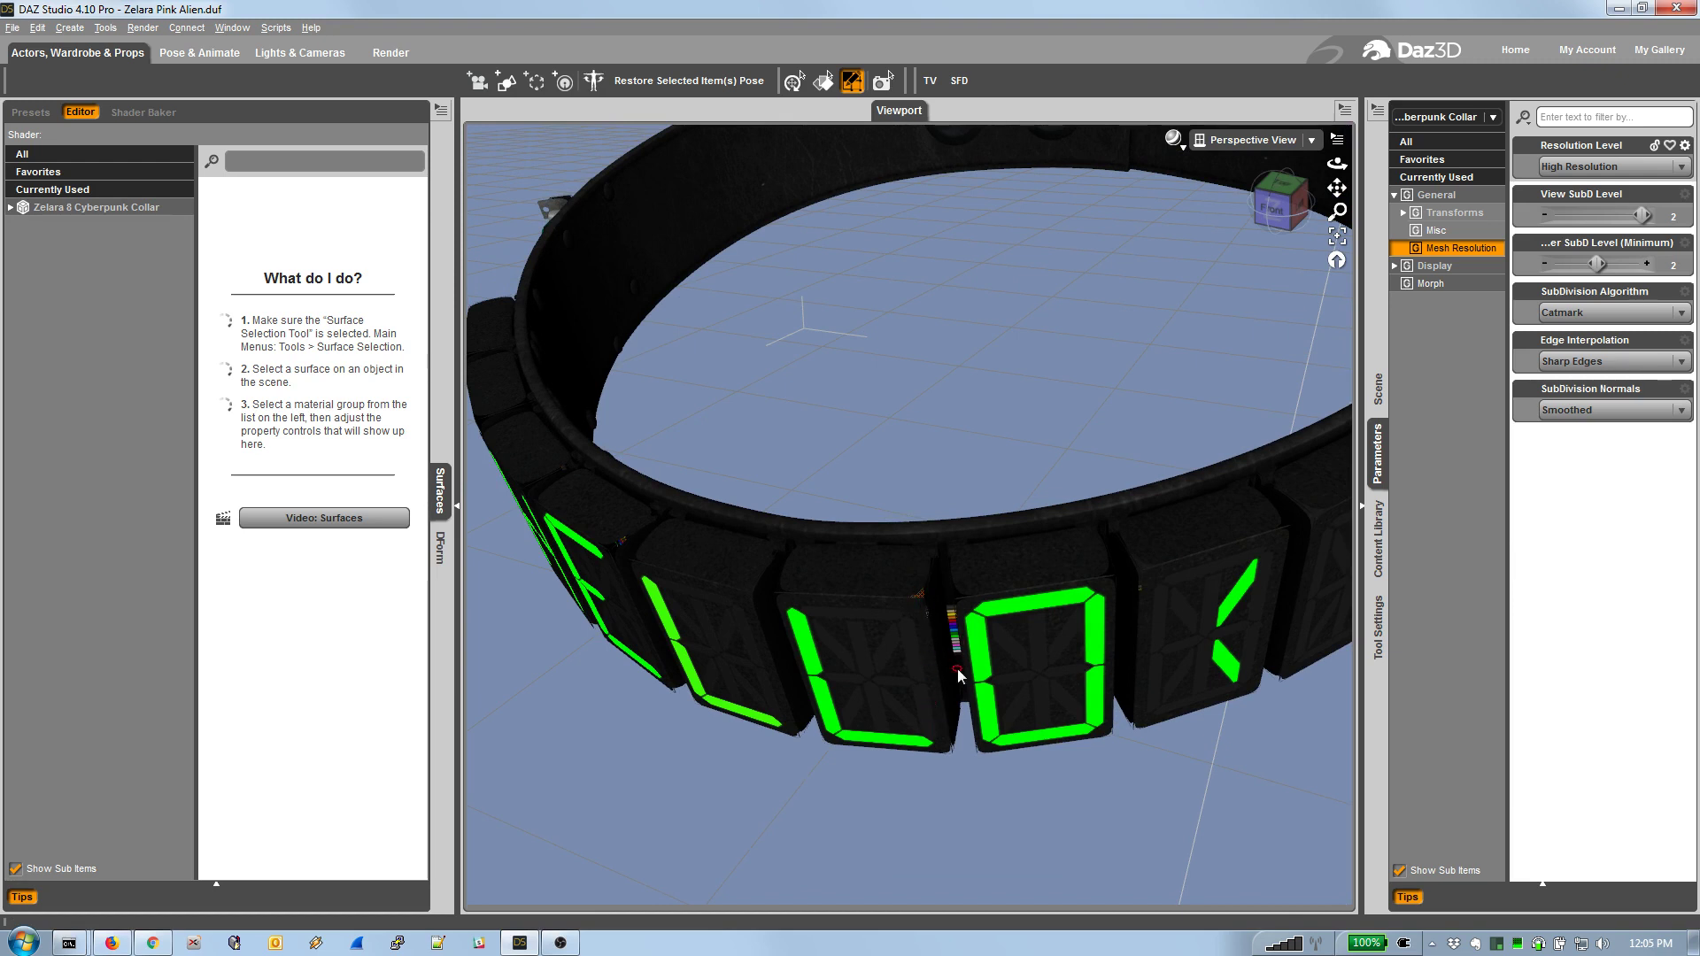
{"action": "left_click_drag", "start_coordinate": [1337, 210], "coordinate": [1338, 209]}
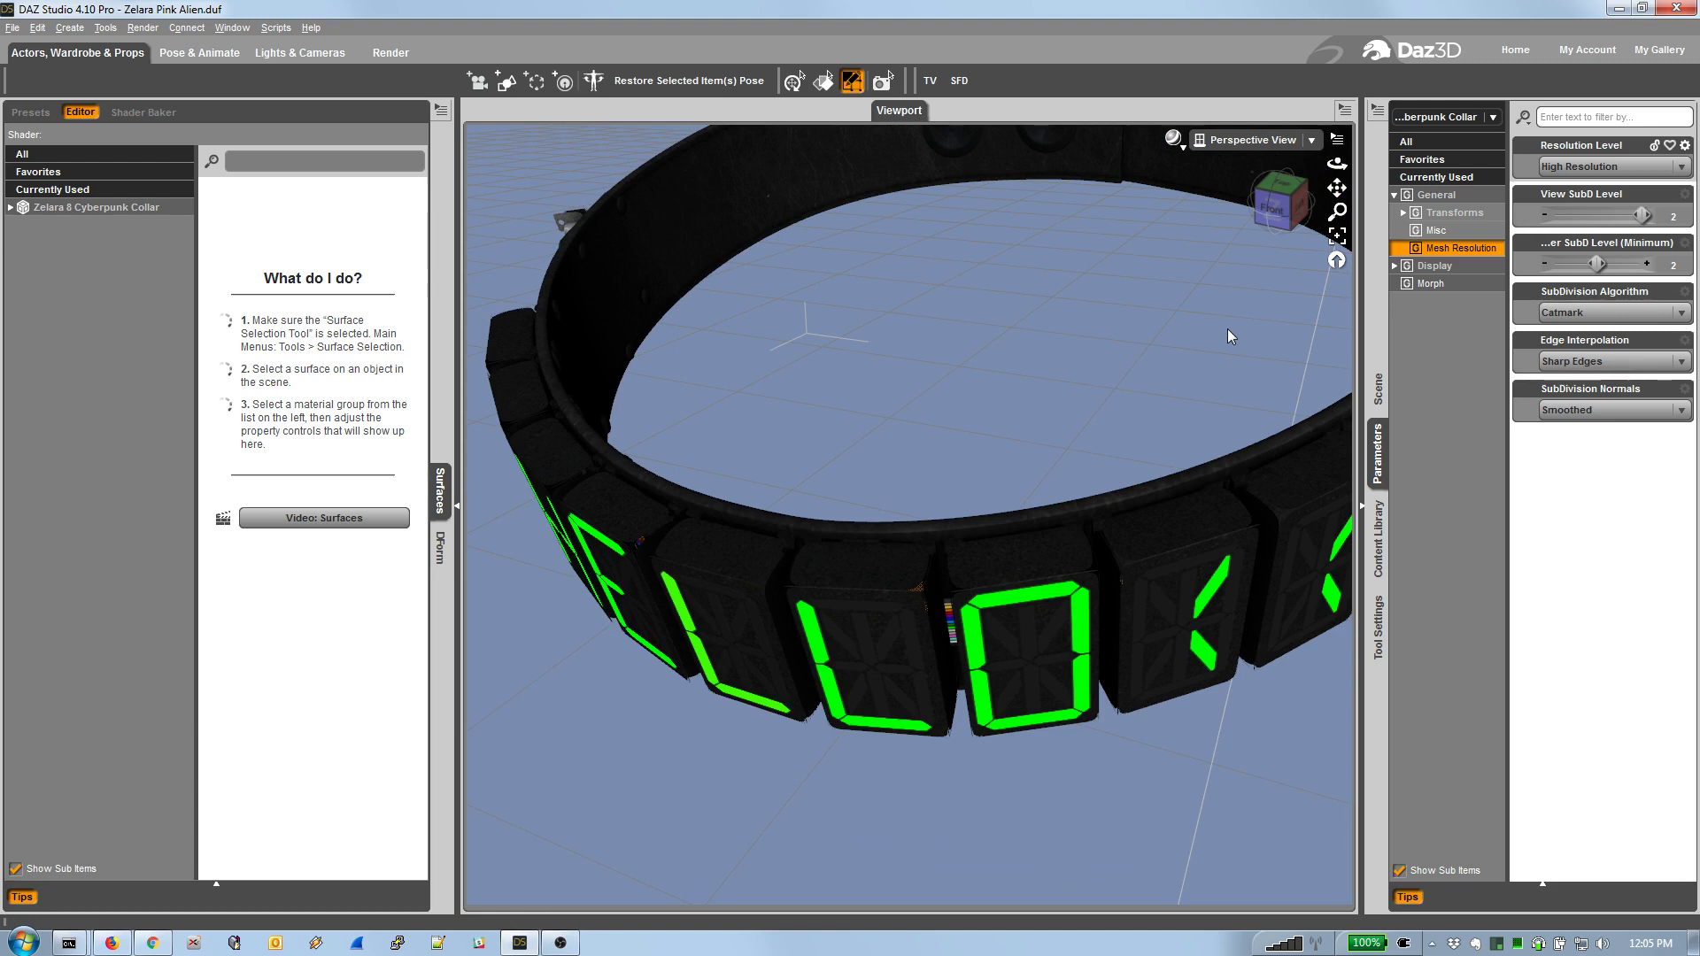
Set the collar's overall scale to 20000% in its transform parameters.
{"action": "left_click", "coordinate": [1455, 215]}
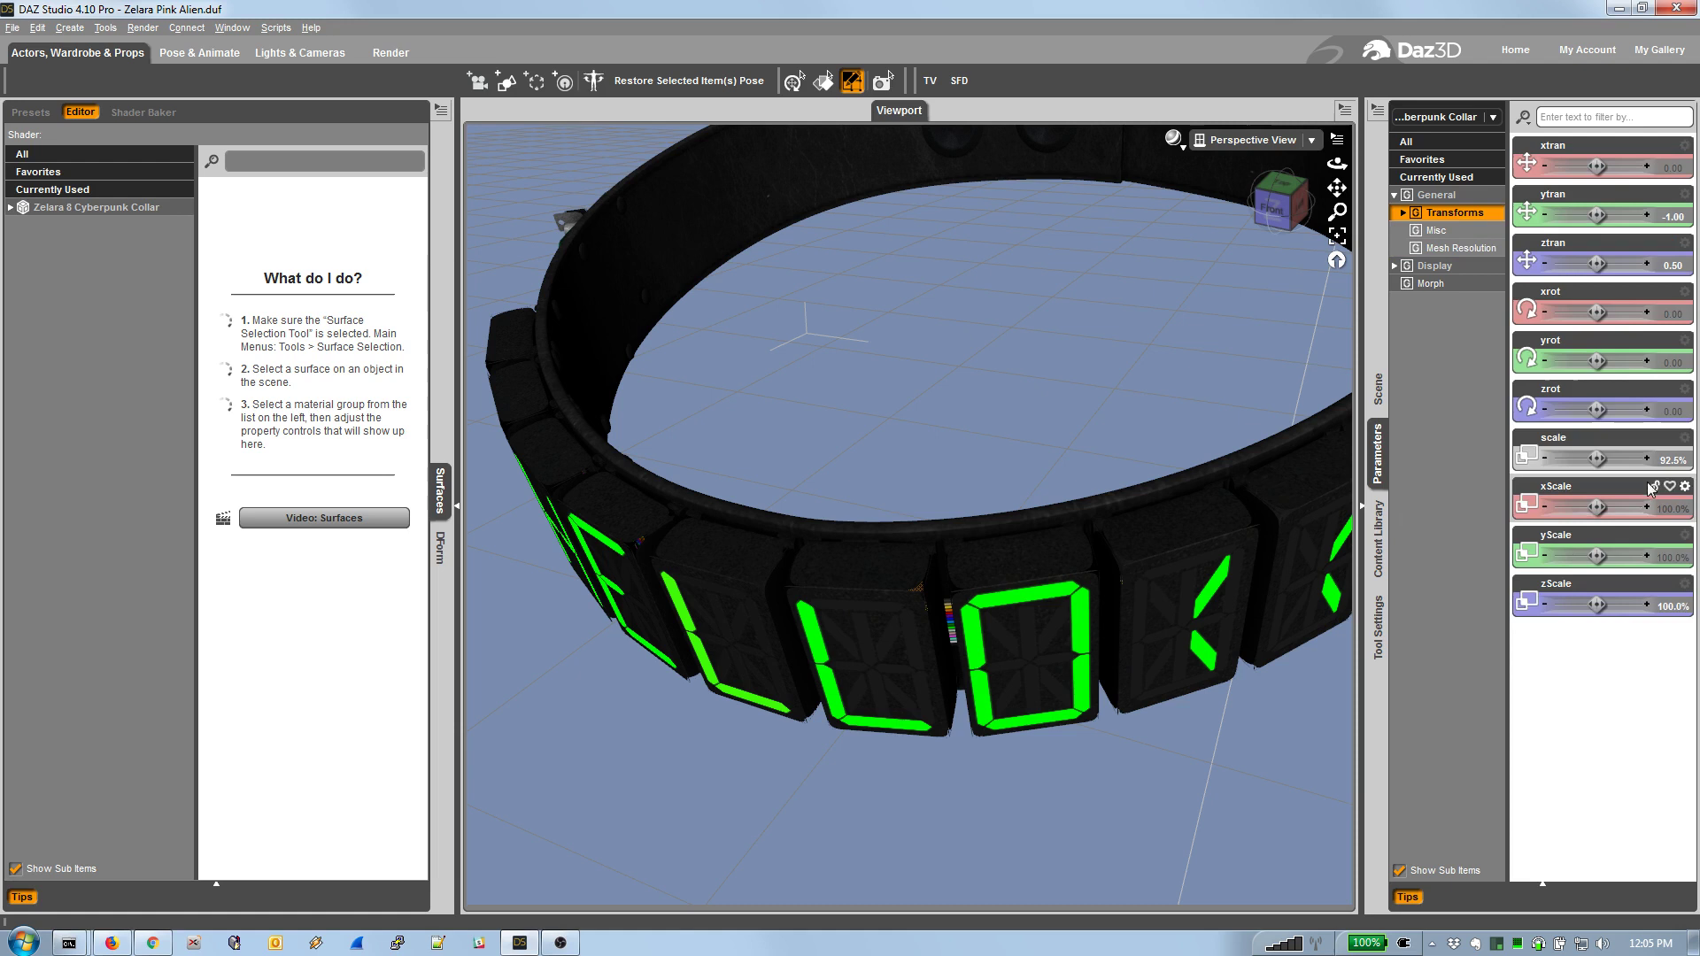
{"action": "left_click", "coordinate": [1666, 460]}
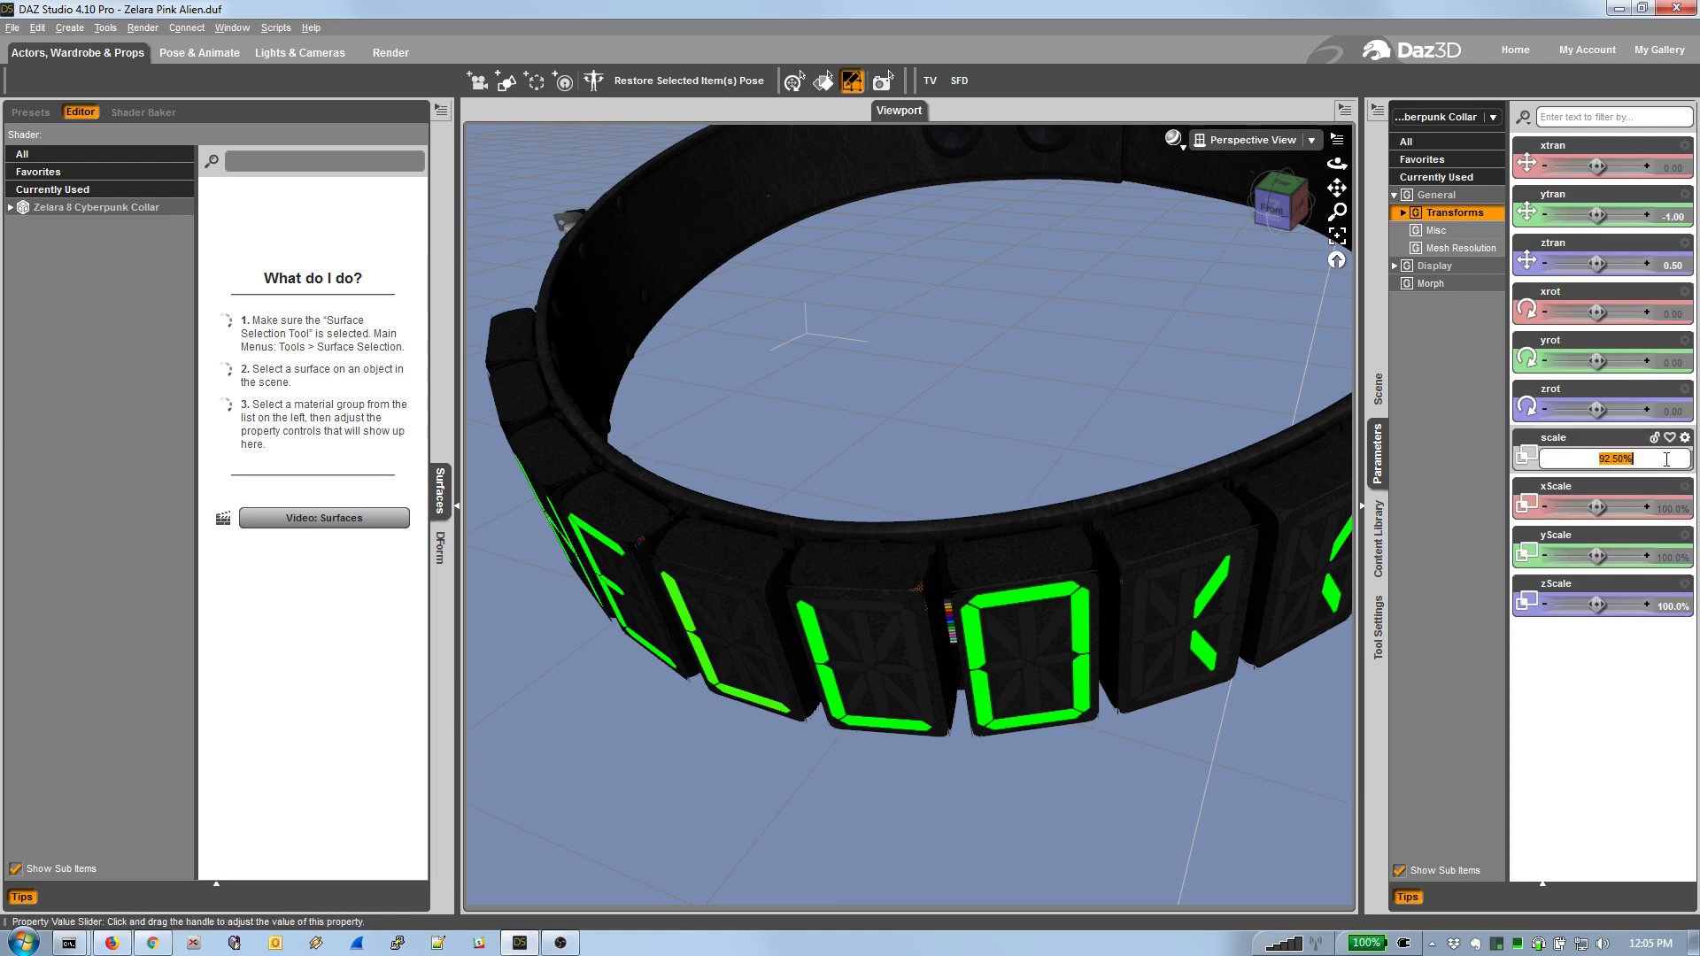
{"action": "type", "text": "20000"}
{"action": "key", "text": "Return"}
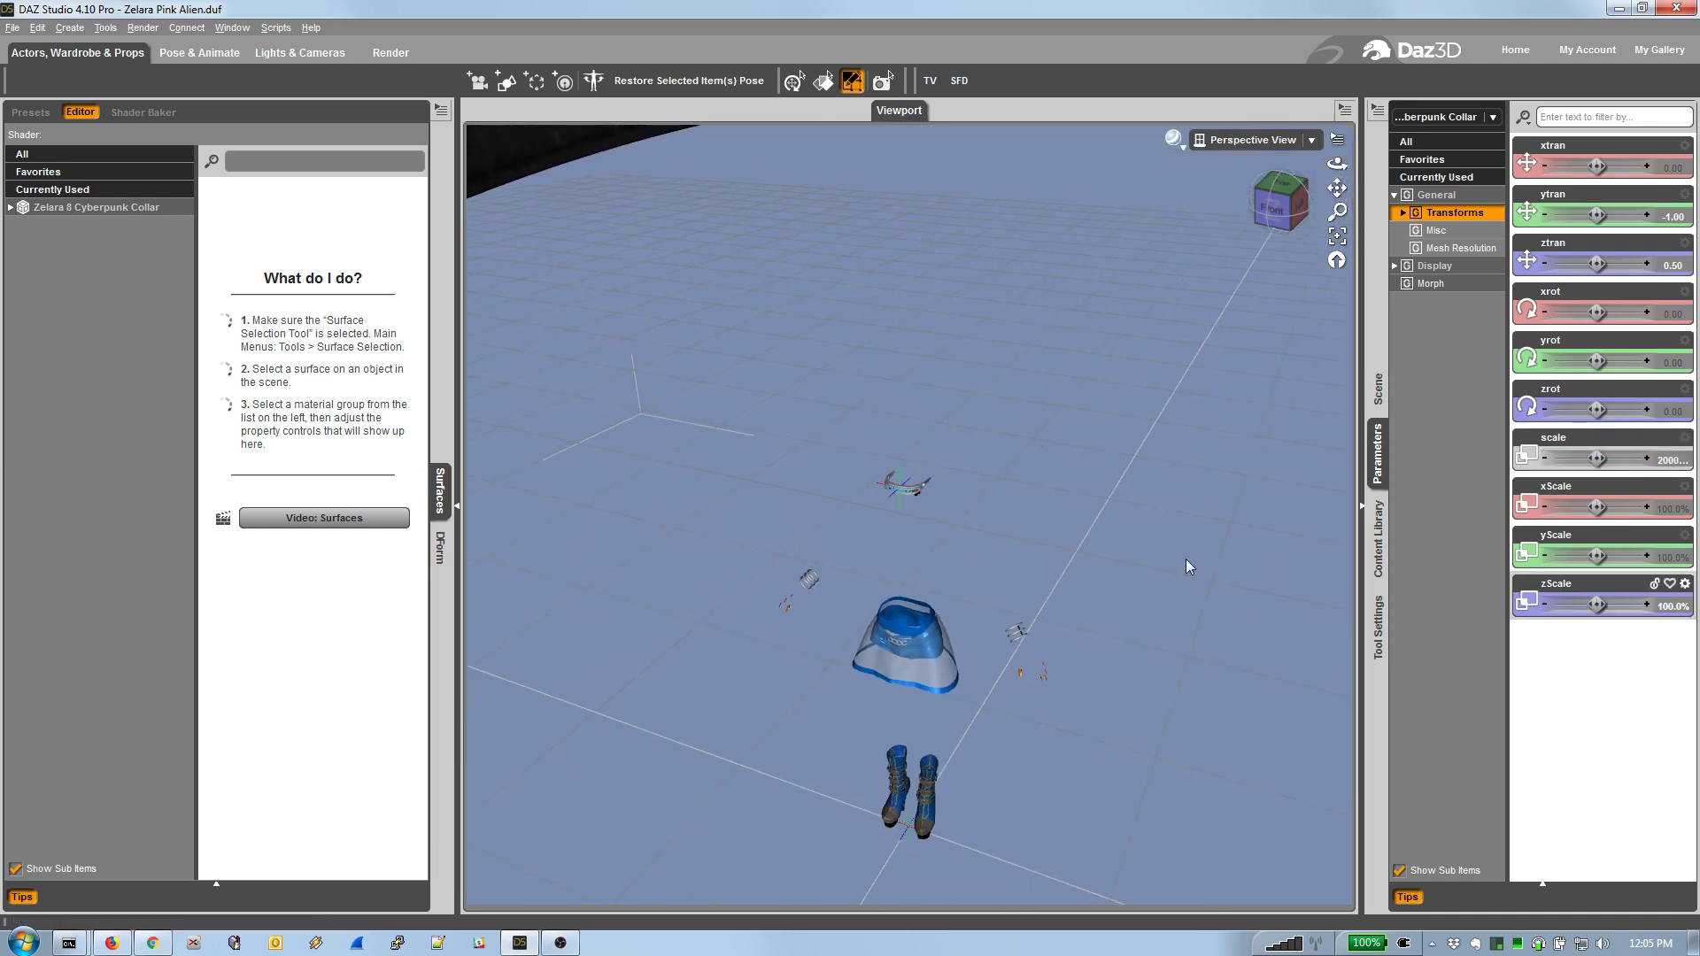
{"action": "scroll", "coordinate": [1185, 560], "scroll_direction": "down", "scroll_amount": 8}
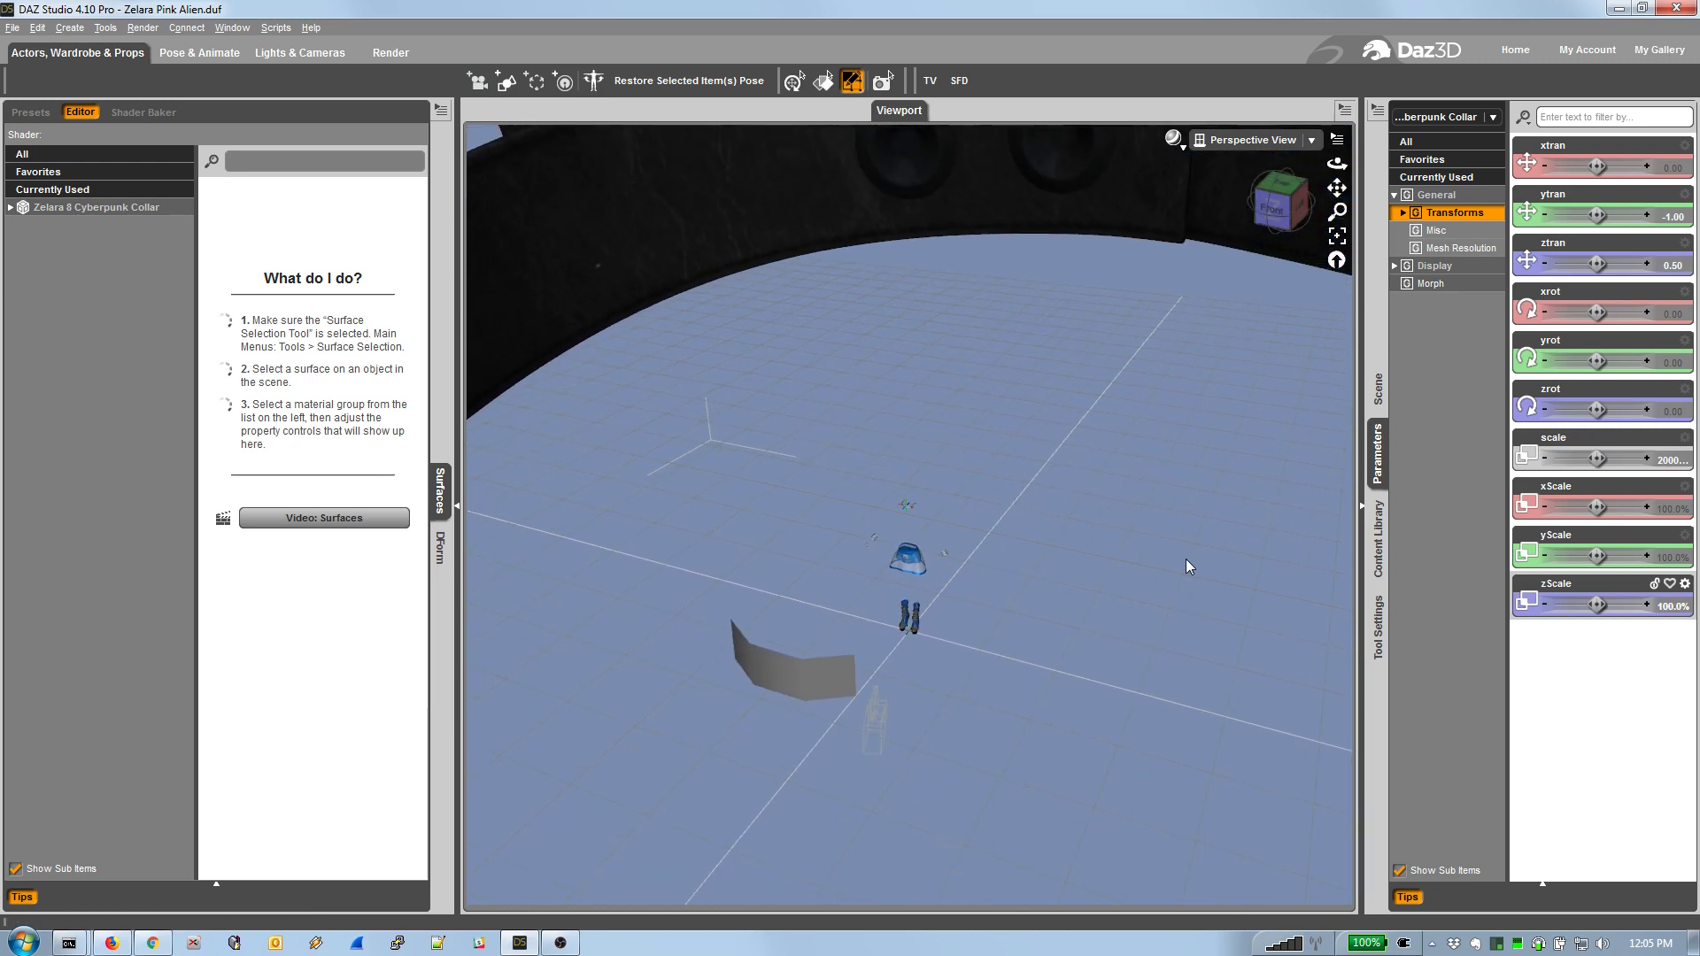
{"action": "scroll", "coordinate": [1186, 559], "scroll_direction": "down", "scroll_amount": 5}
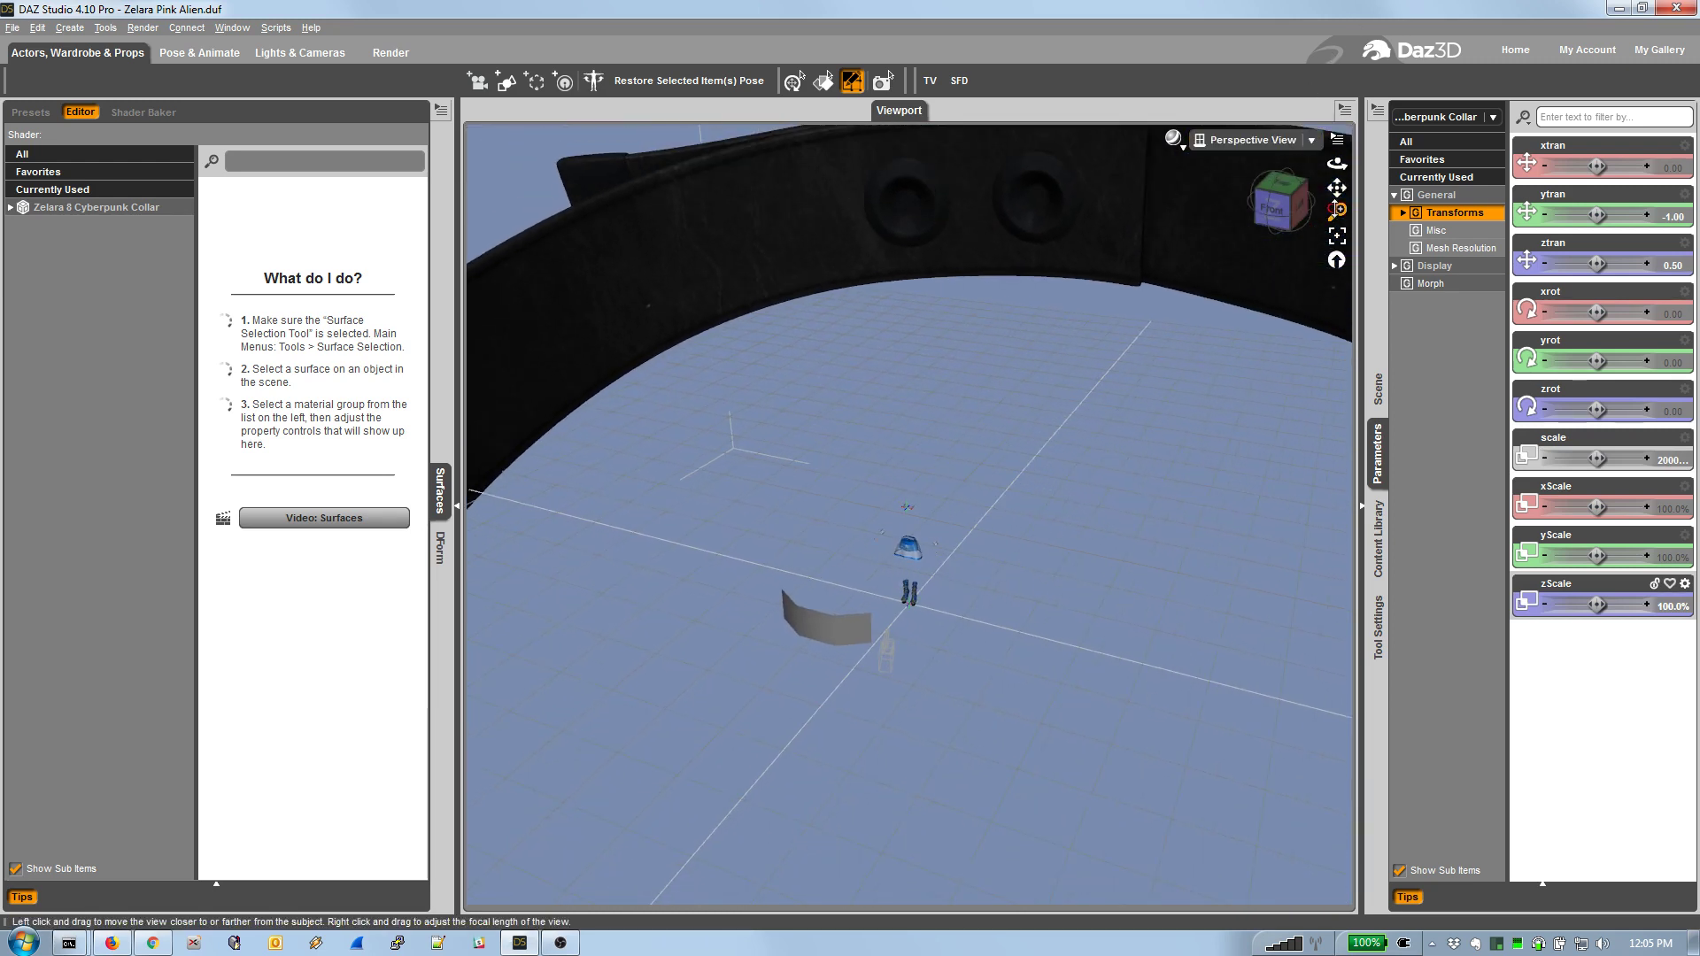
Clear the collar's geometry selection and switch the selection type to Vertex Selection.
{"action": "left_click_drag", "start_coordinate": [1335, 210], "coordinate": [1209, 301]}
{"action": "left_click_drag", "start_coordinate": [1296, 208], "coordinate": [1336, 112]}
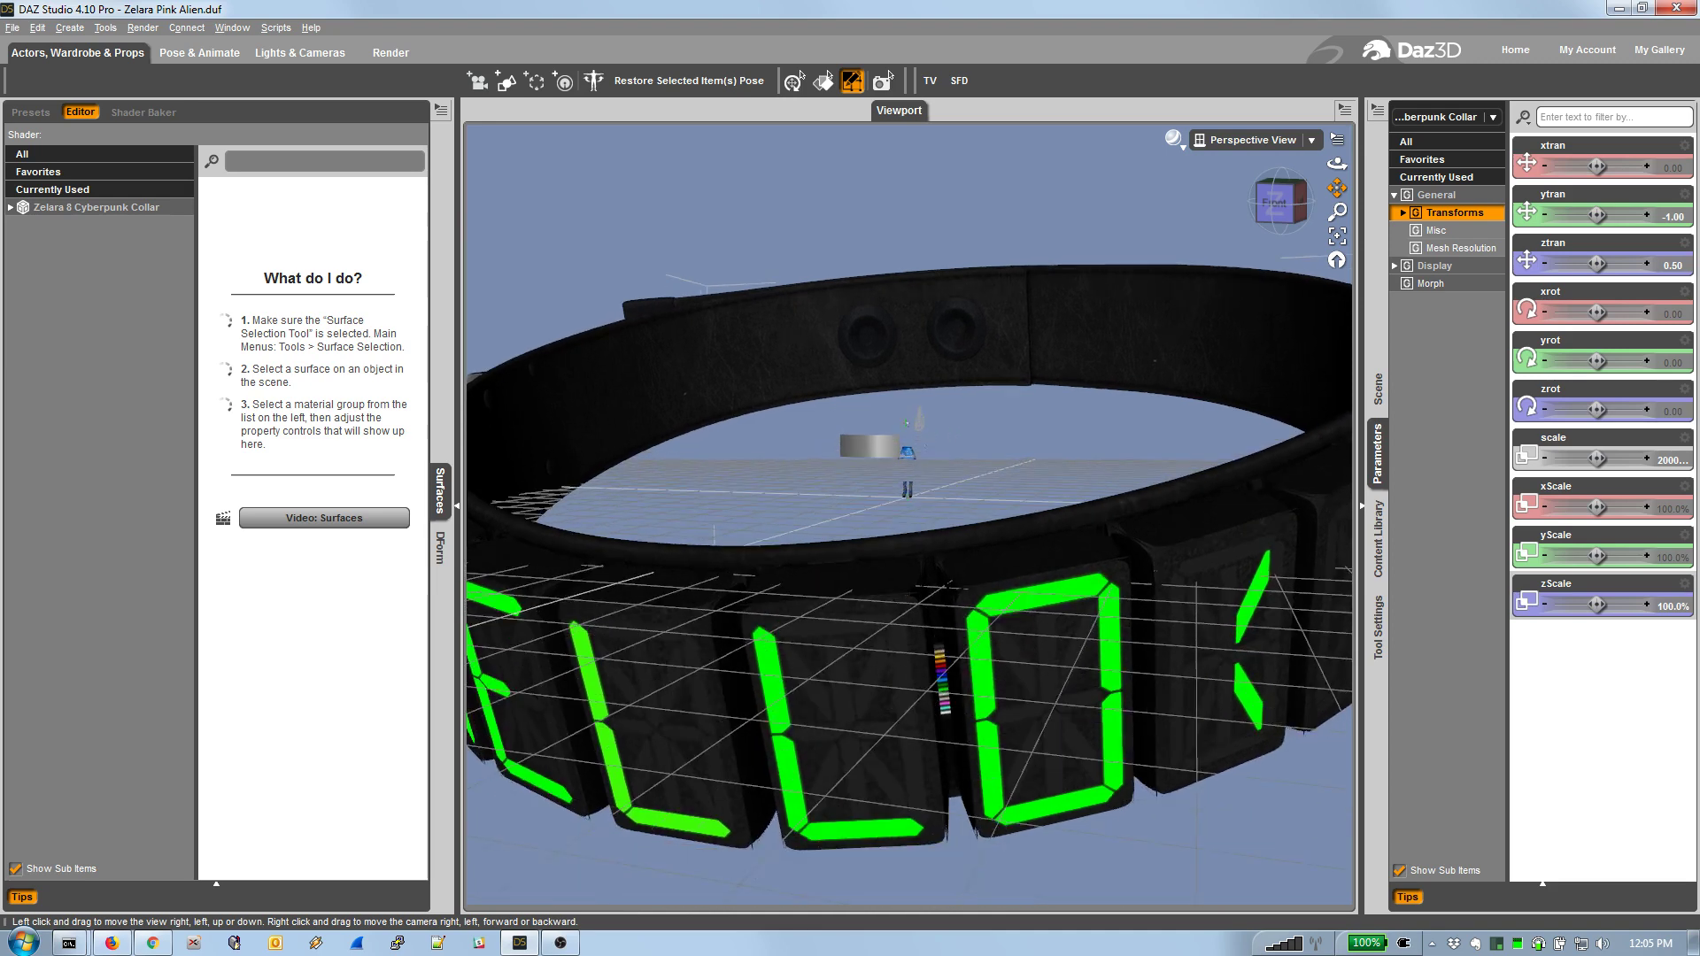
{"action": "mouse_move", "coordinate": [1337, 177]}
{"action": "left_mouse_down"}
{"action": "mouse_move", "coordinate": [1337, 224]}
{"action": "mouse_move", "coordinate": [1282, 218]}
{"action": "mouse_move", "coordinate": [1338, 172]}
{"action": "left_mouse_up"}
{"action": "right_click", "coordinate": [918, 318]}
{"action": "mouse_move", "coordinate": [982, 365]}
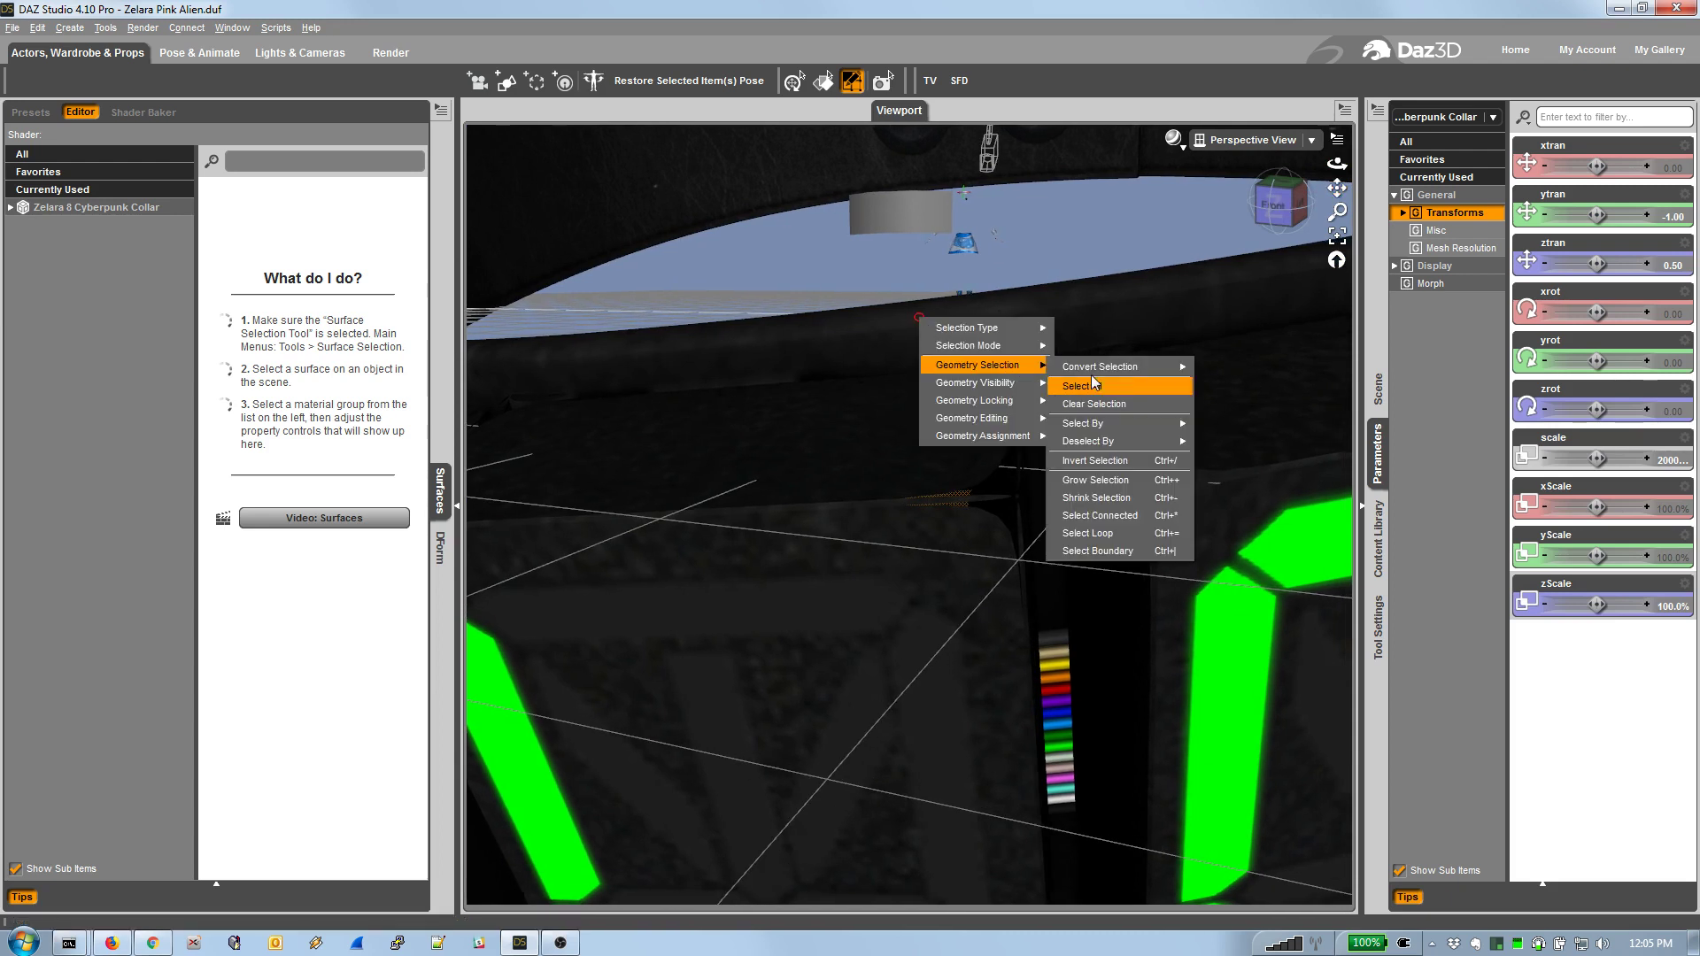
{"action": "left_click", "coordinate": [1129, 402]}
{"action": "right_click", "coordinate": [924, 296]}
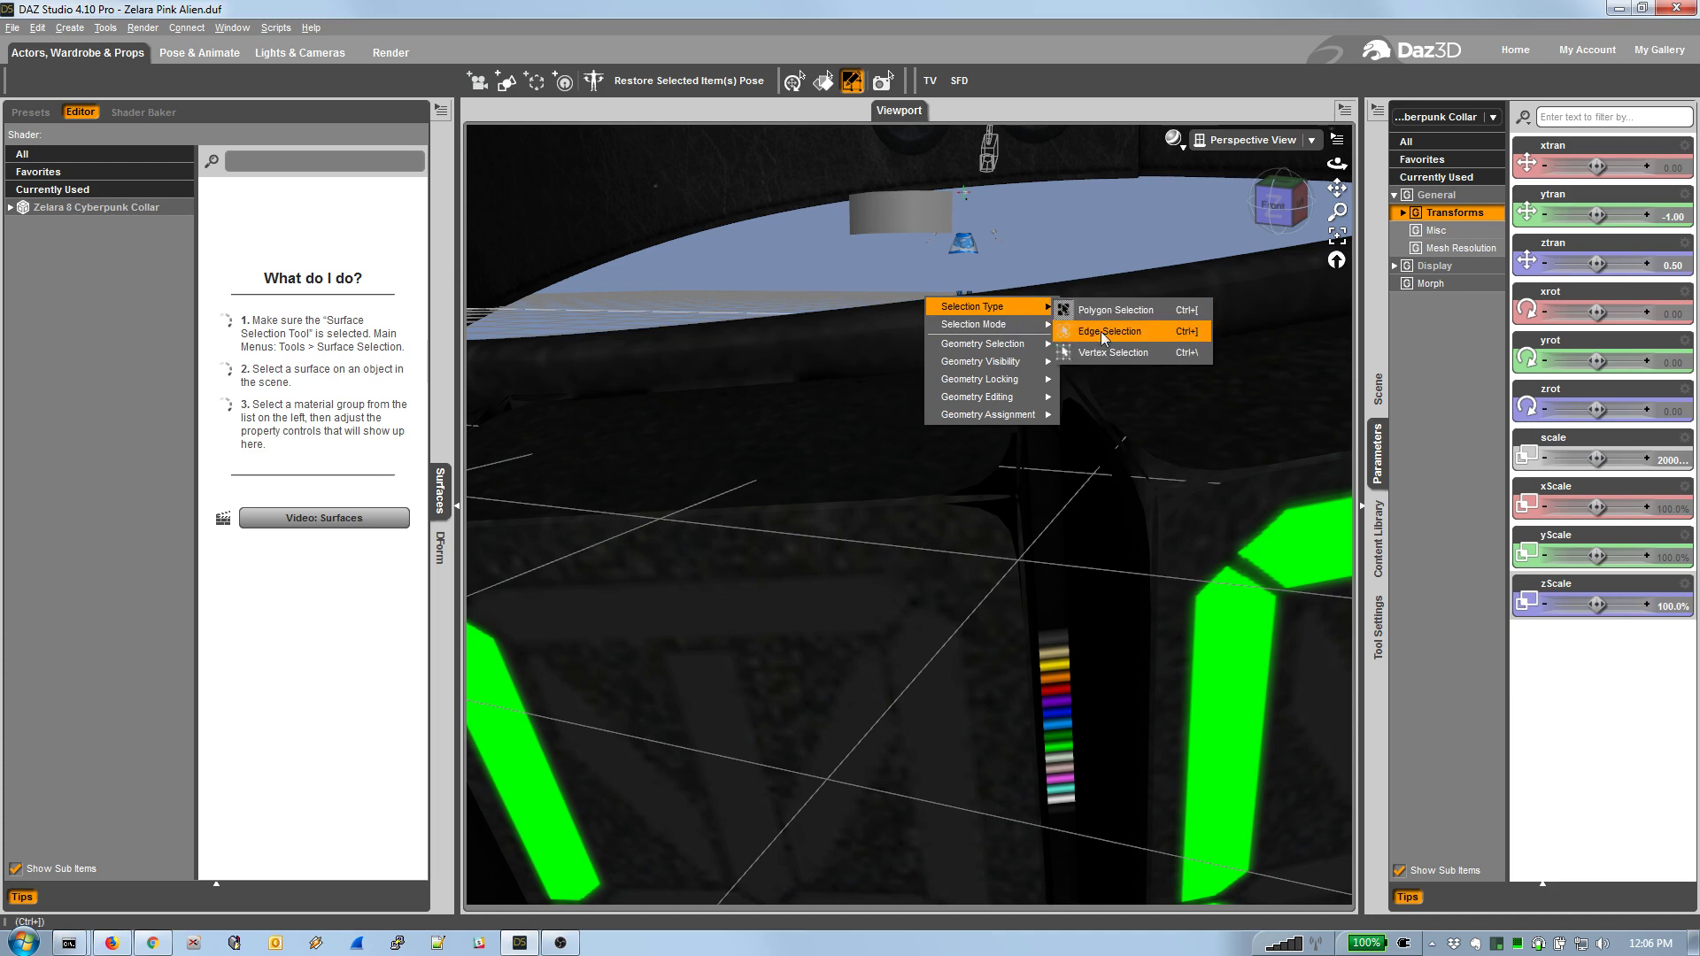
{"action": "left_click", "coordinate": [1107, 353]}
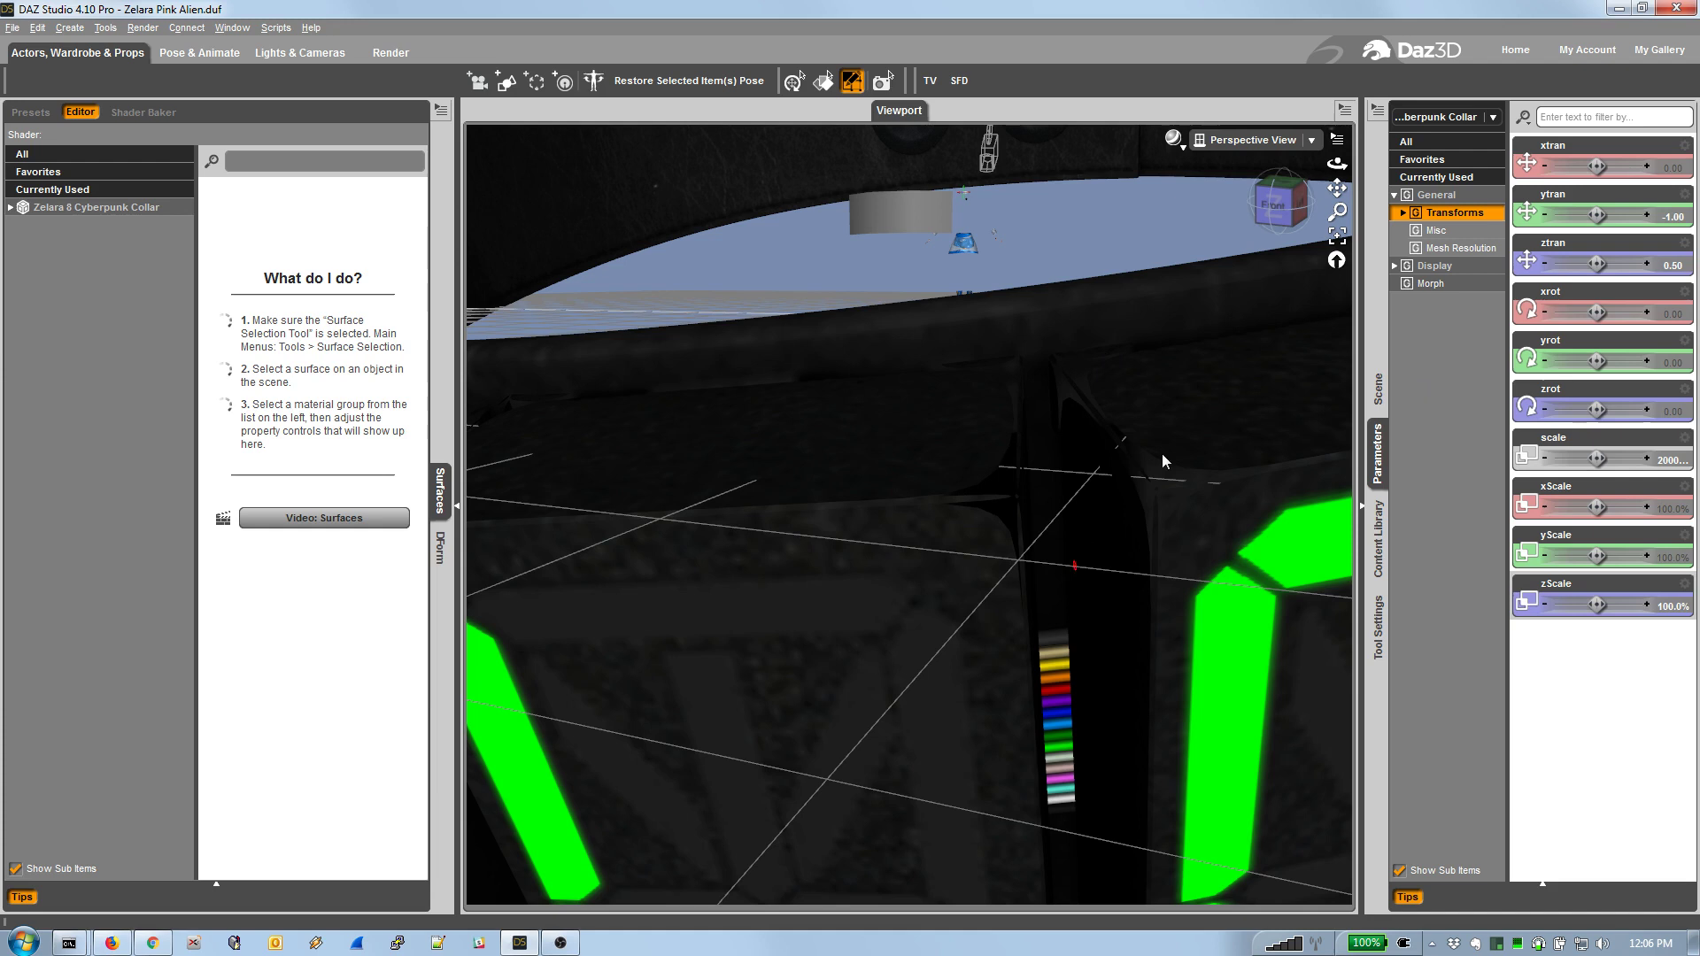
Examine the mesh around the panel corners in the Wireframe draw style and return the viewport to Texture Shaded.
{"action": "left_click", "coordinate": [1452, 250]}
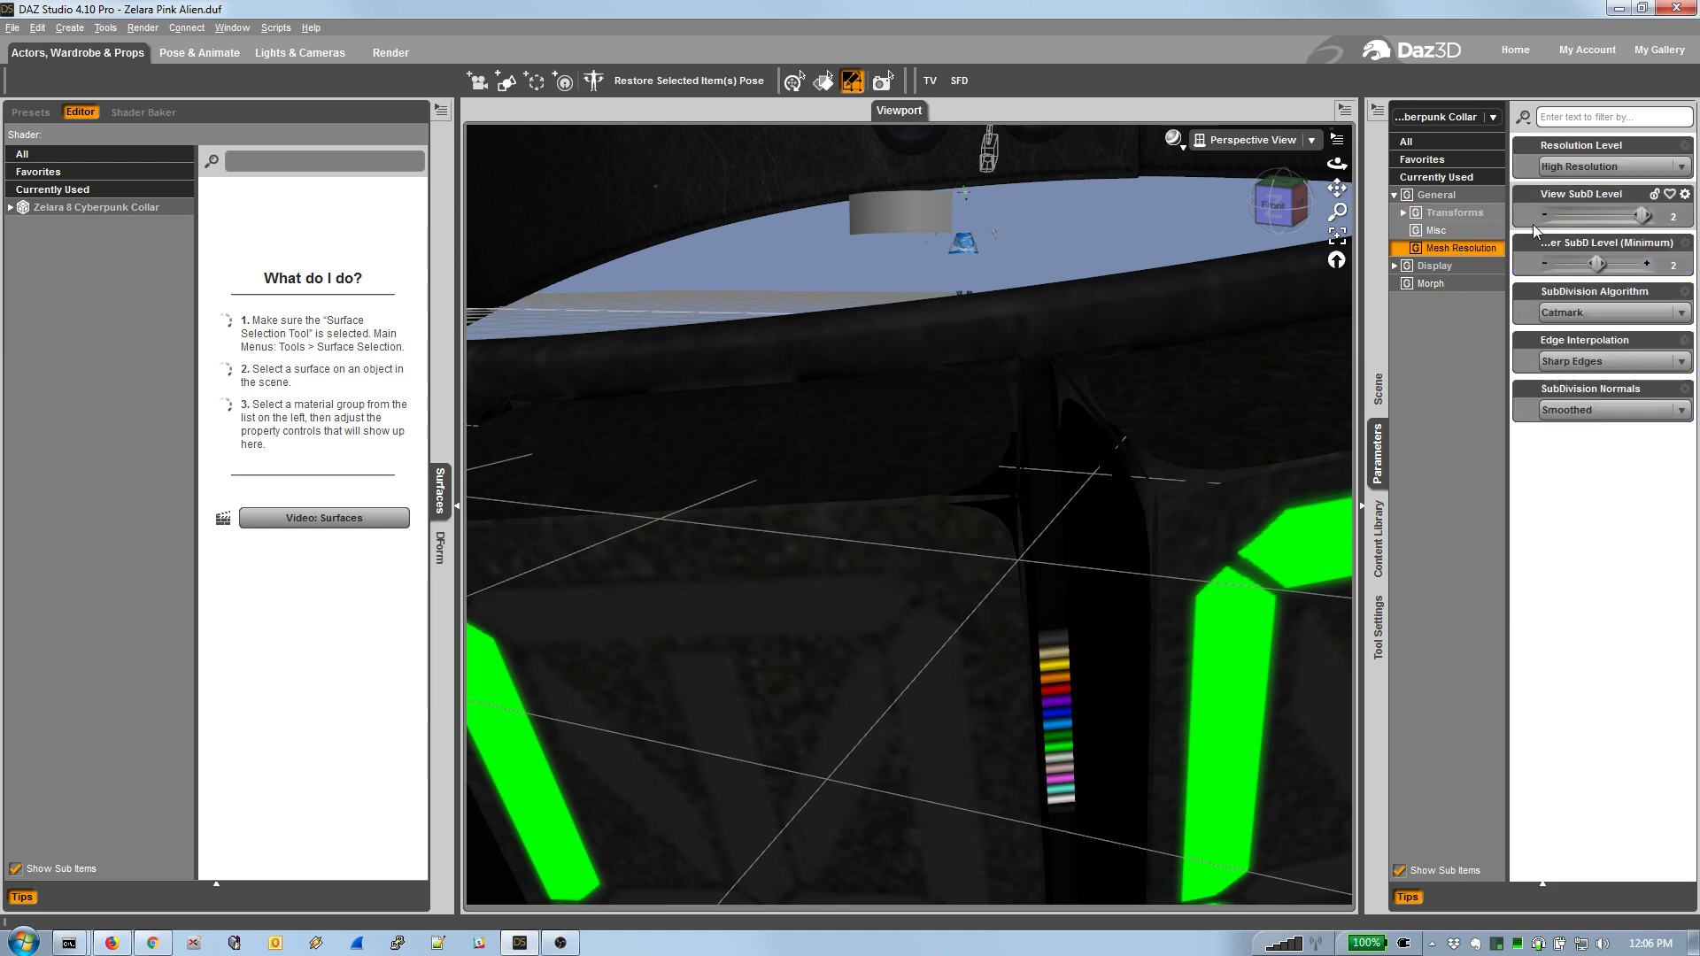
{"action": "left_click_drag", "start_coordinate": [1295, 219], "coordinate": [1369, 134]}
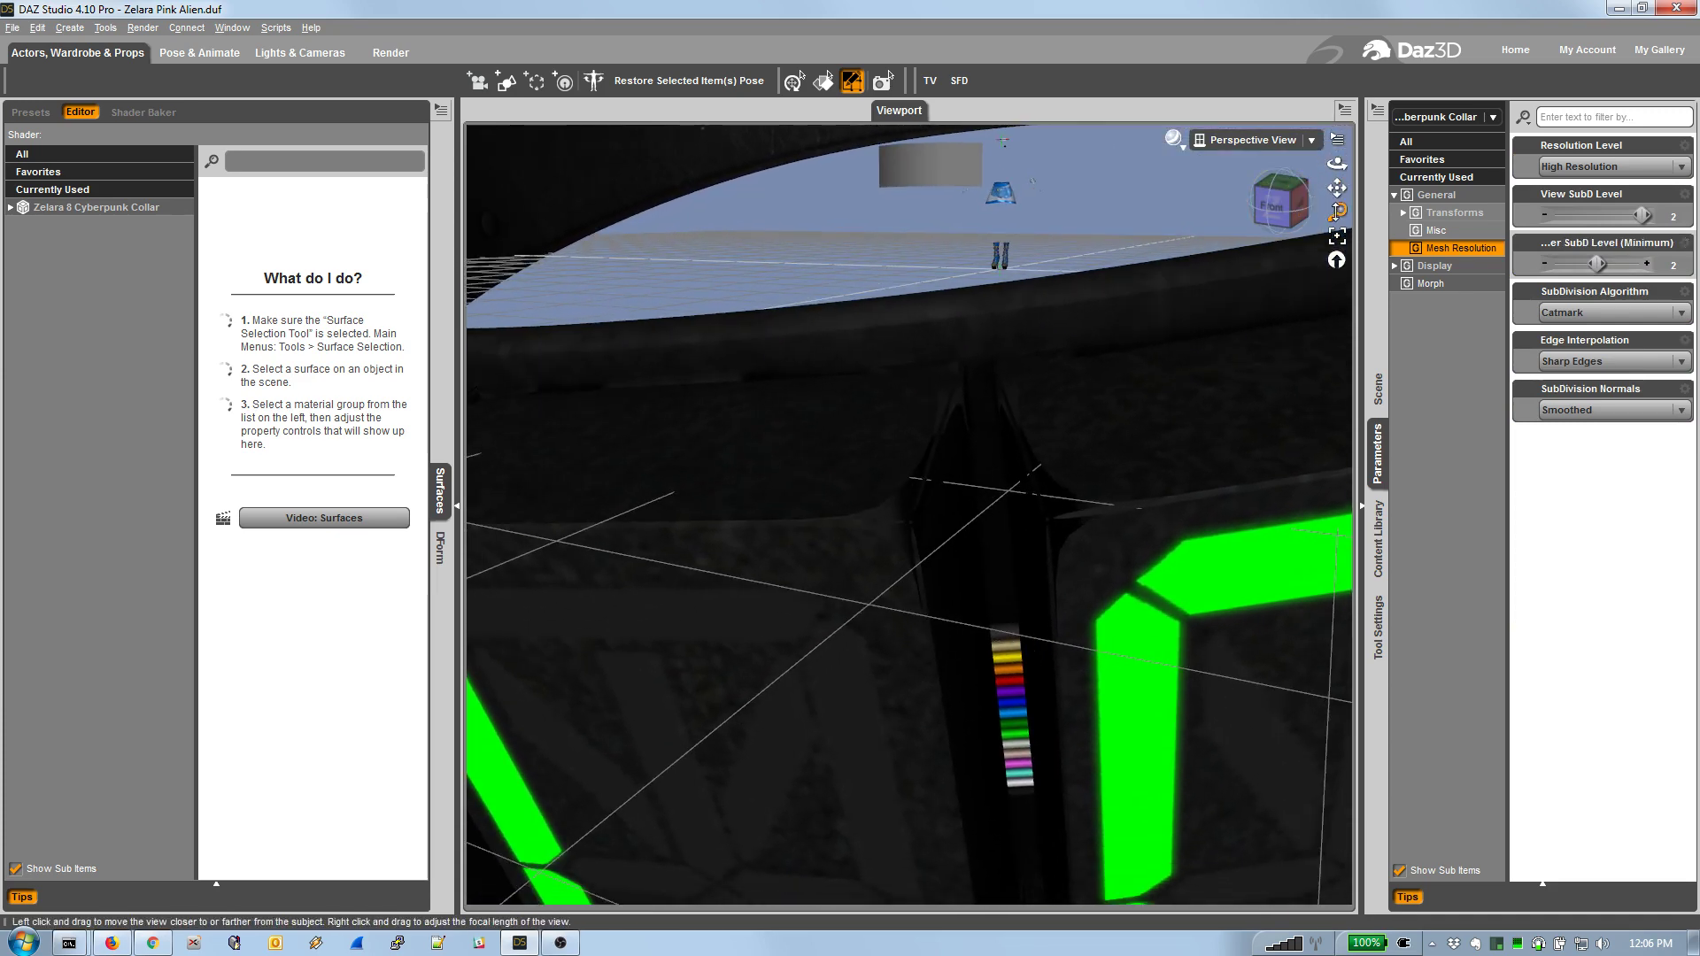
{"action": "mouse_move", "coordinate": [1336, 211]}
{"action": "left_mouse_down"}
{"action": "mouse_move", "coordinate": [1337, 193]}
{"action": "mouse_move", "coordinate": [1338, 207]}
{"action": "left_mouse_up"}
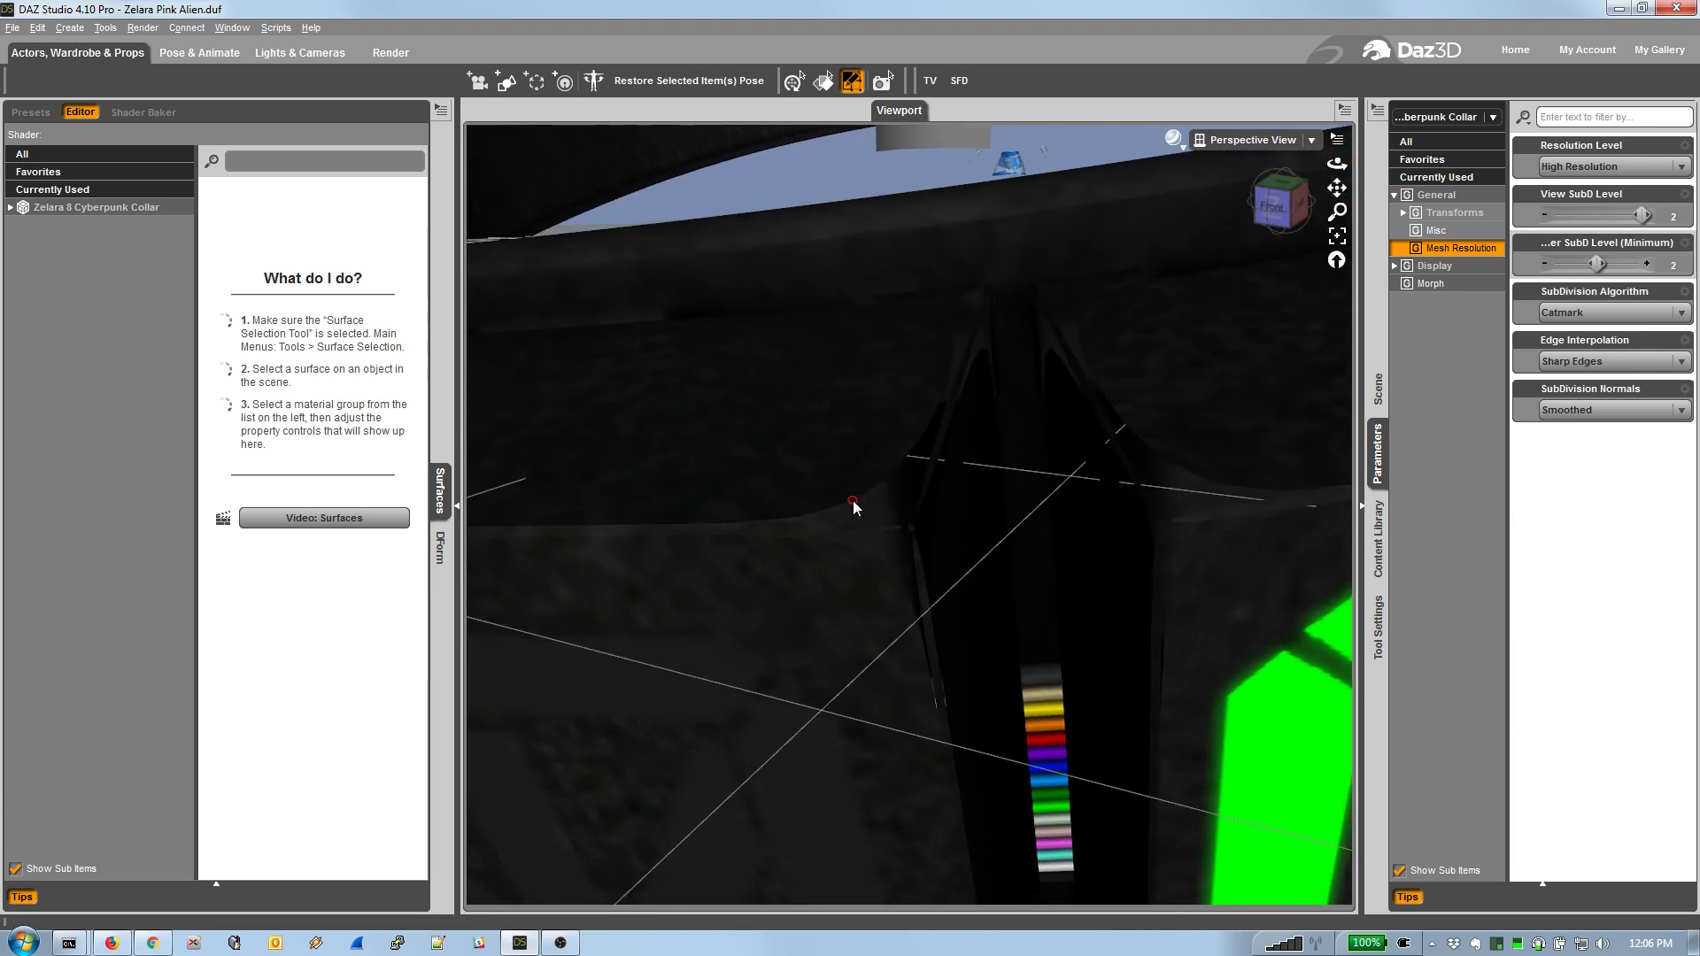
{"action": "left_click", "coordinate": [1174, 142]}
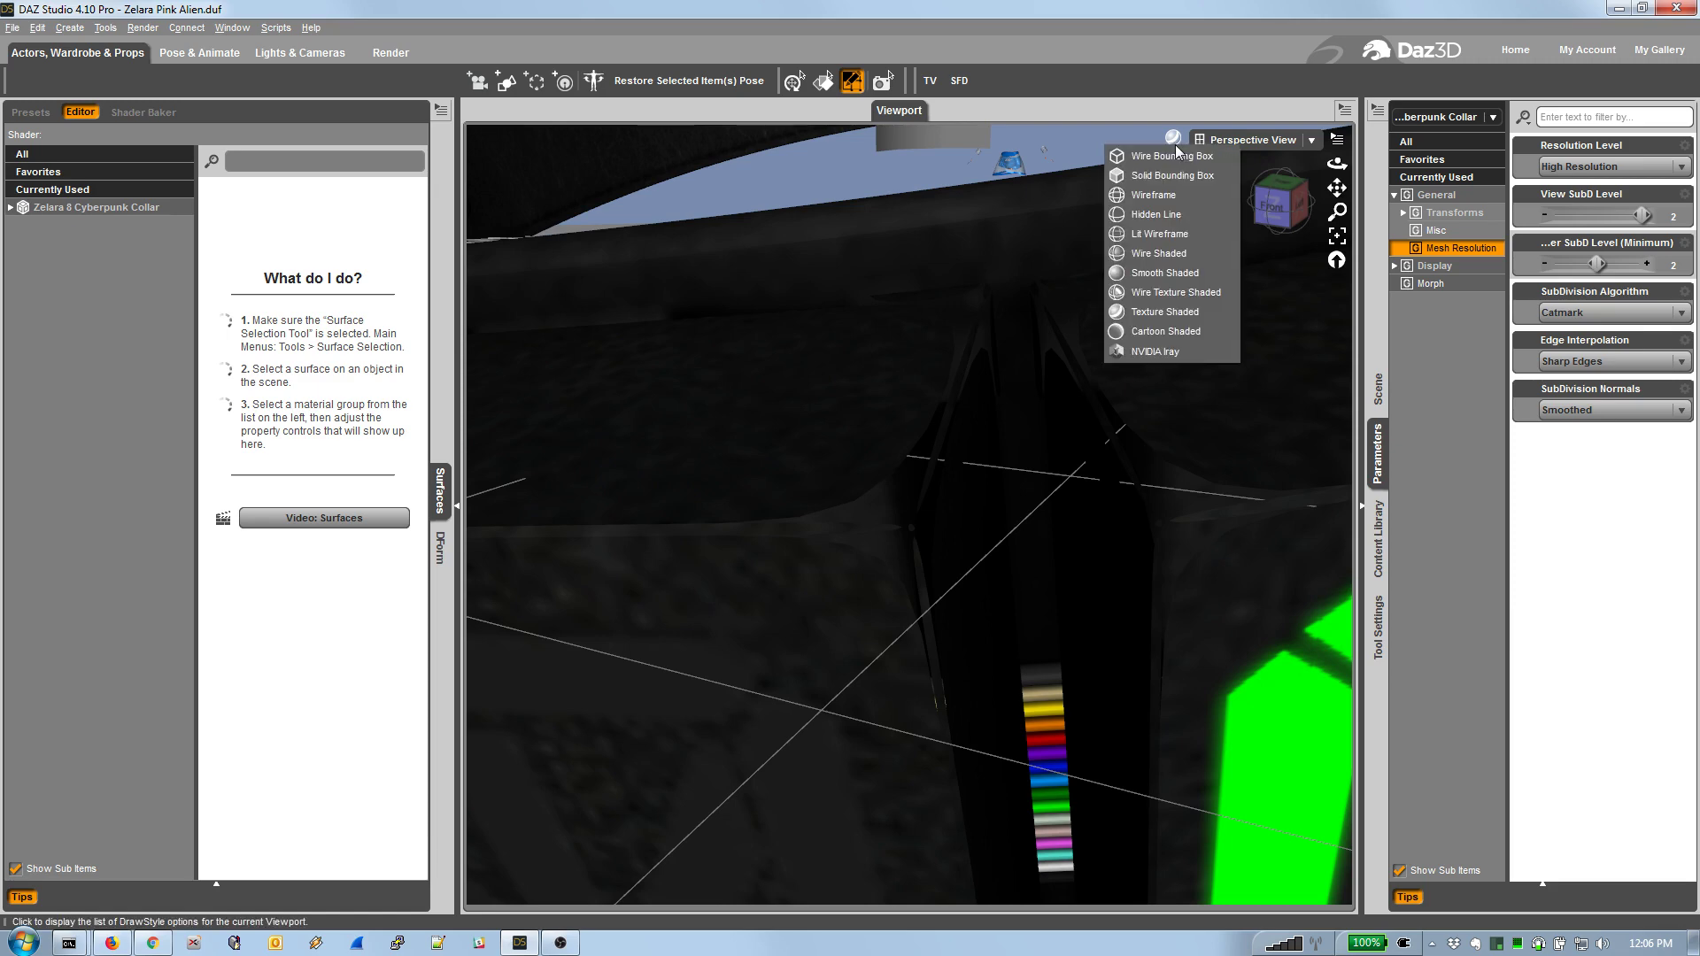
{"action": "left_click", "coordinate": [1173, 191]}
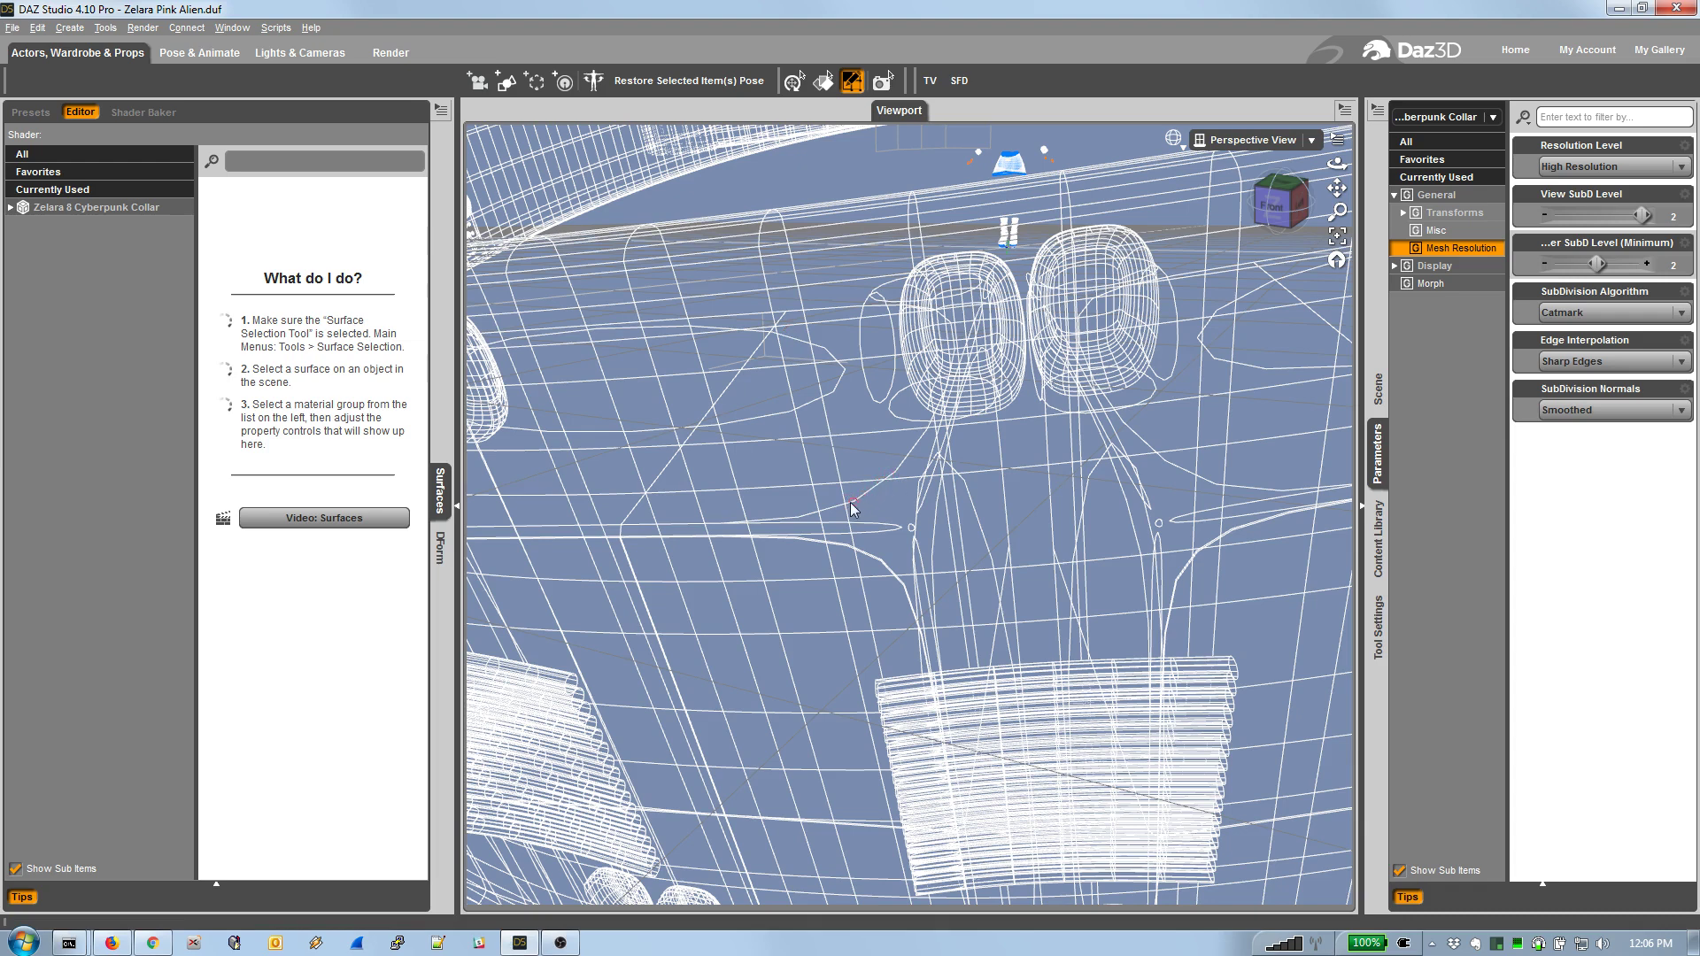
{"action": "left_click", "coordinate": [1311, 140]}
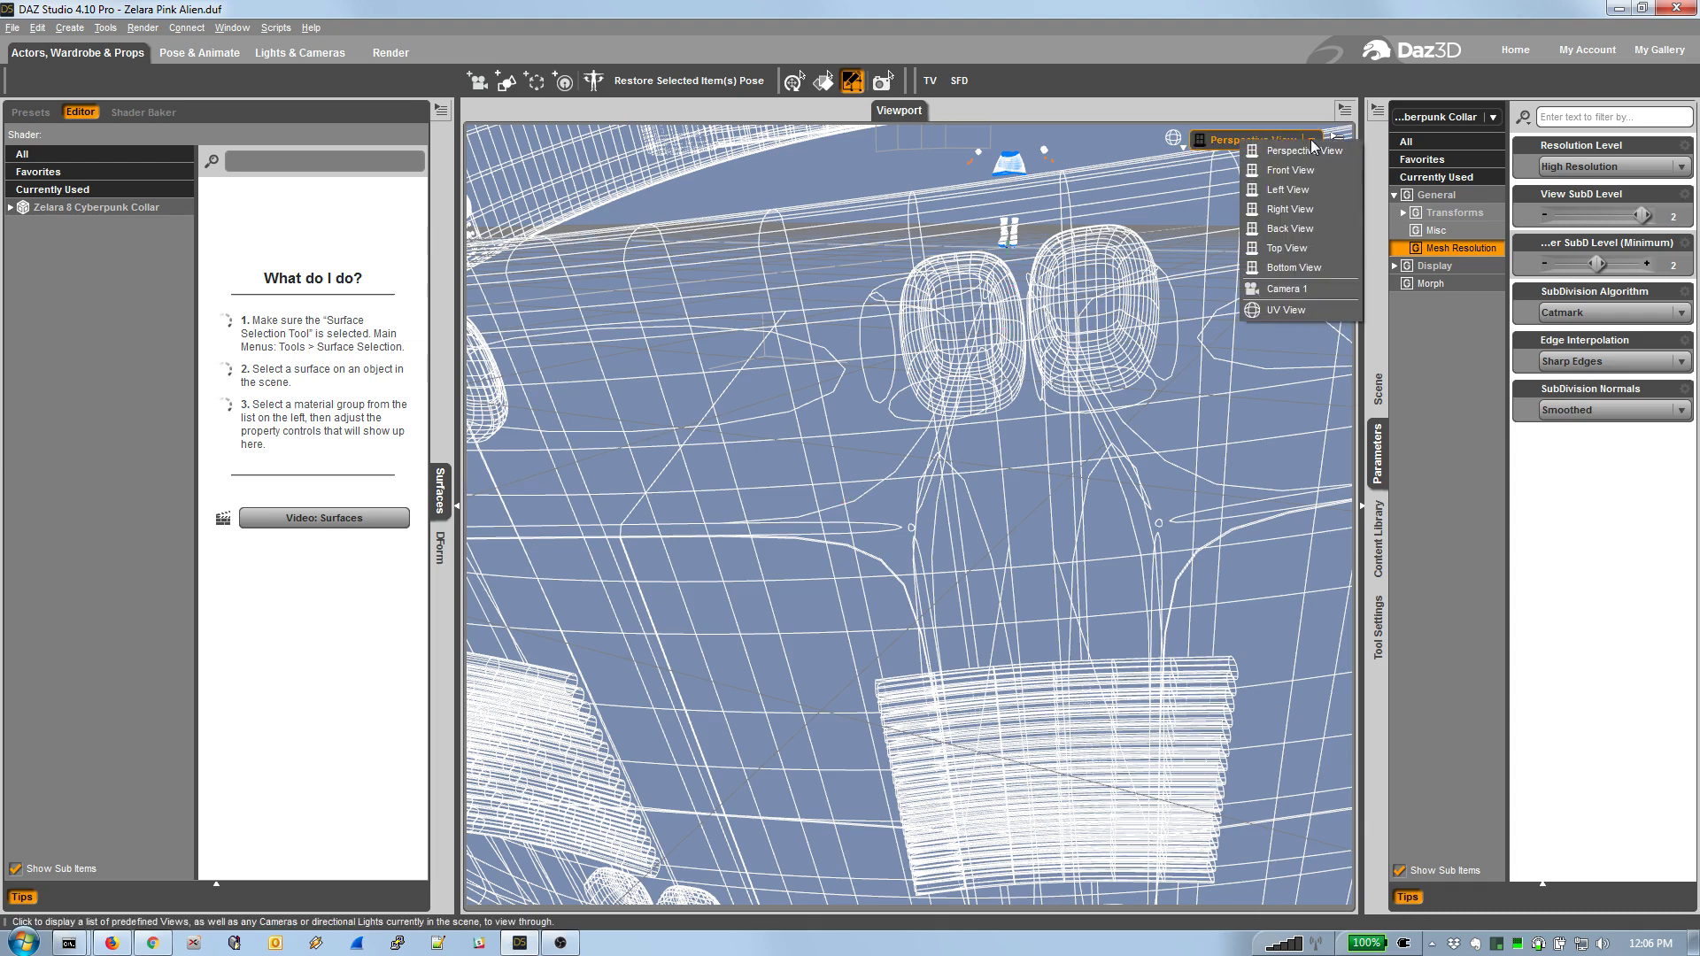
{"action": "left_click", "coordinate": [1173, 139]}
{"action": "left_click", "coordinate": [1173, 139]}
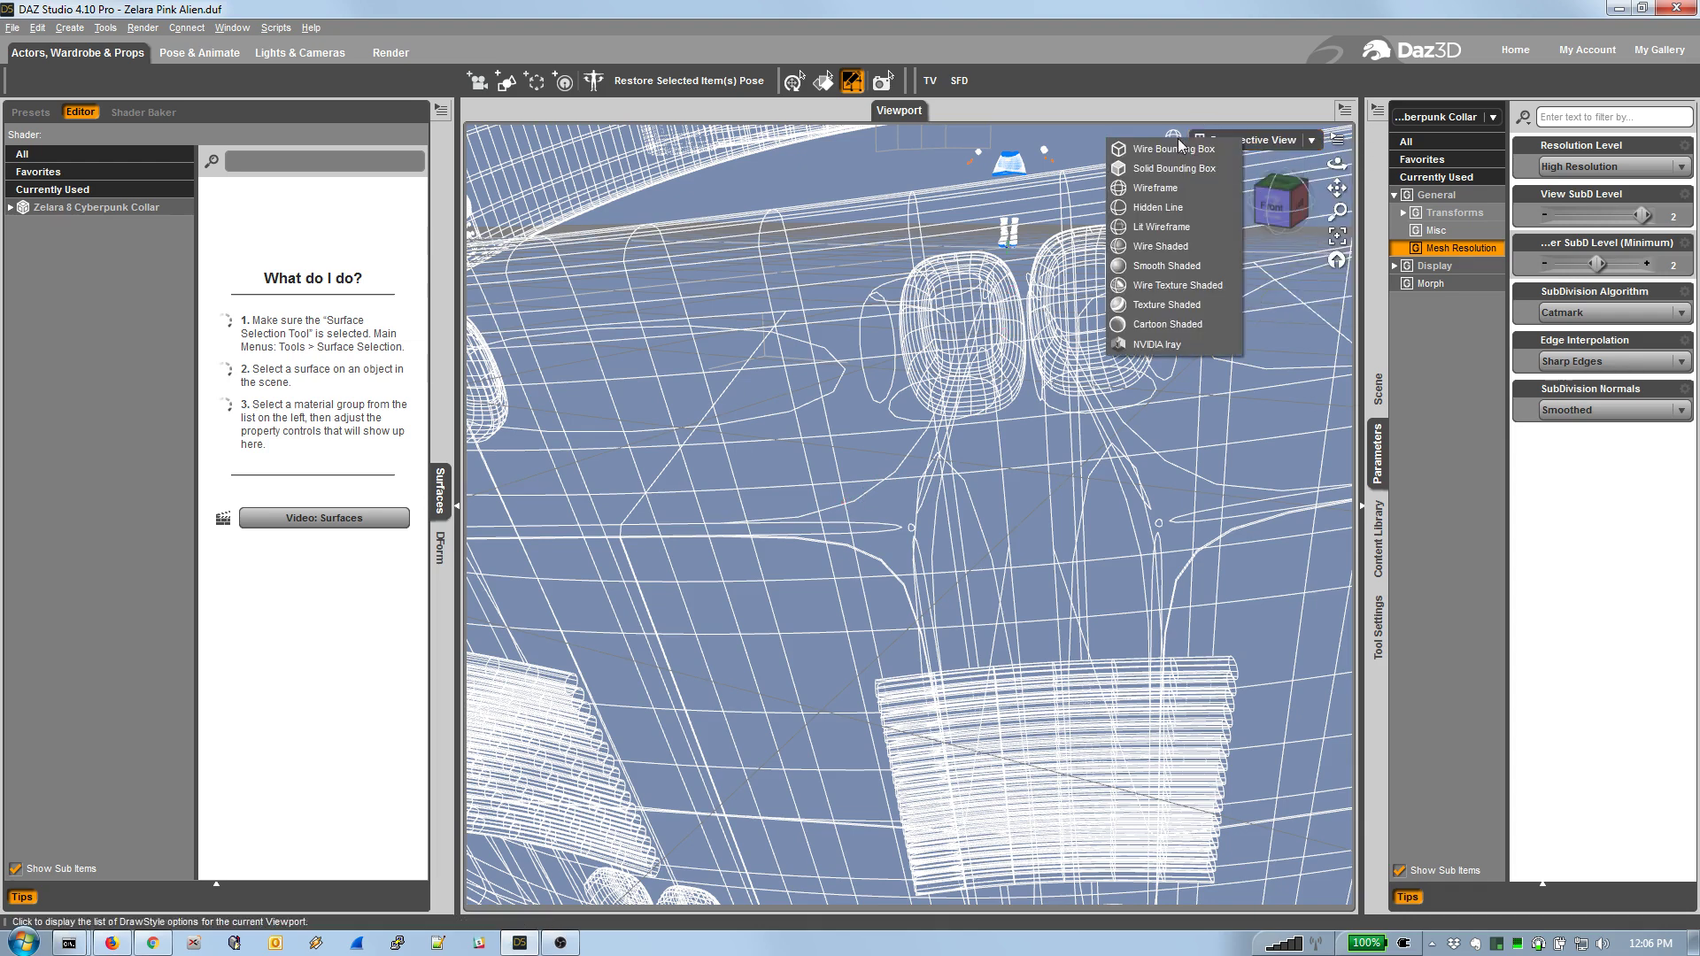
{"action": "left_click", "coordinate": [1173, 304]}
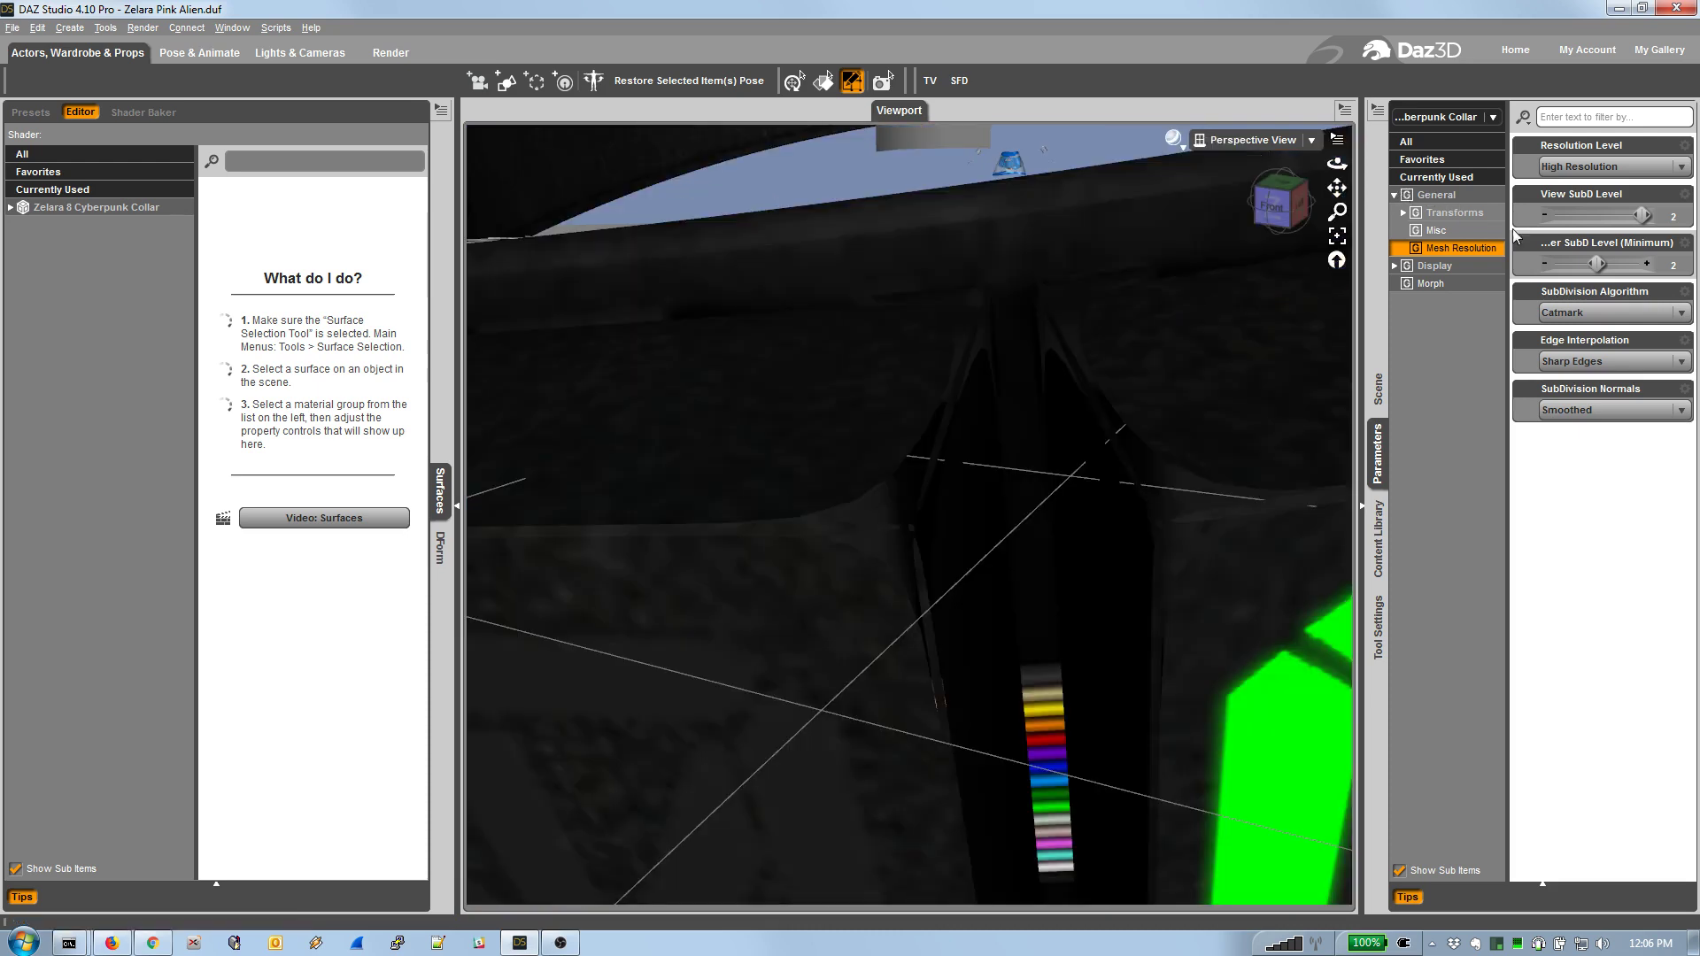
Set the collar's resolution level to Base and select two vertices at the panel corner beside the colored wire strip.
{"action": "left_click", "coordinate": [1602, 167]}
{"action": "left_click", "coordinate": [1588, 182]}
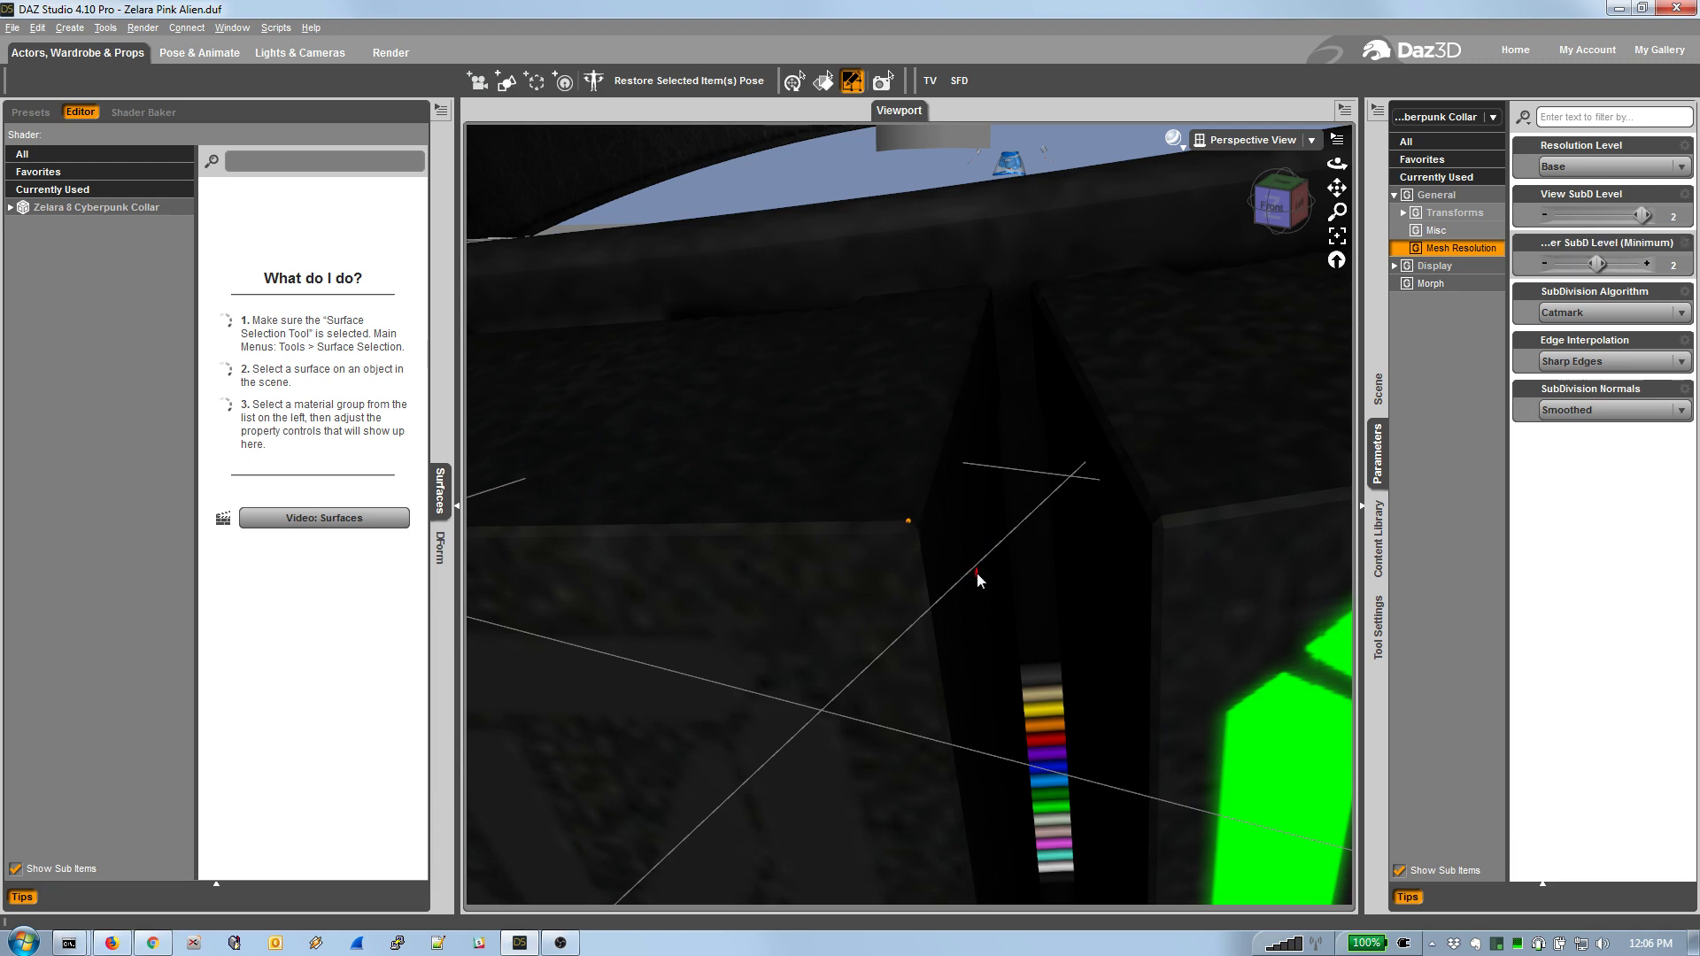
{"action": "left_click_drag", "start_coordinate": [1337, 210], "coordinate": [1336, 131]}
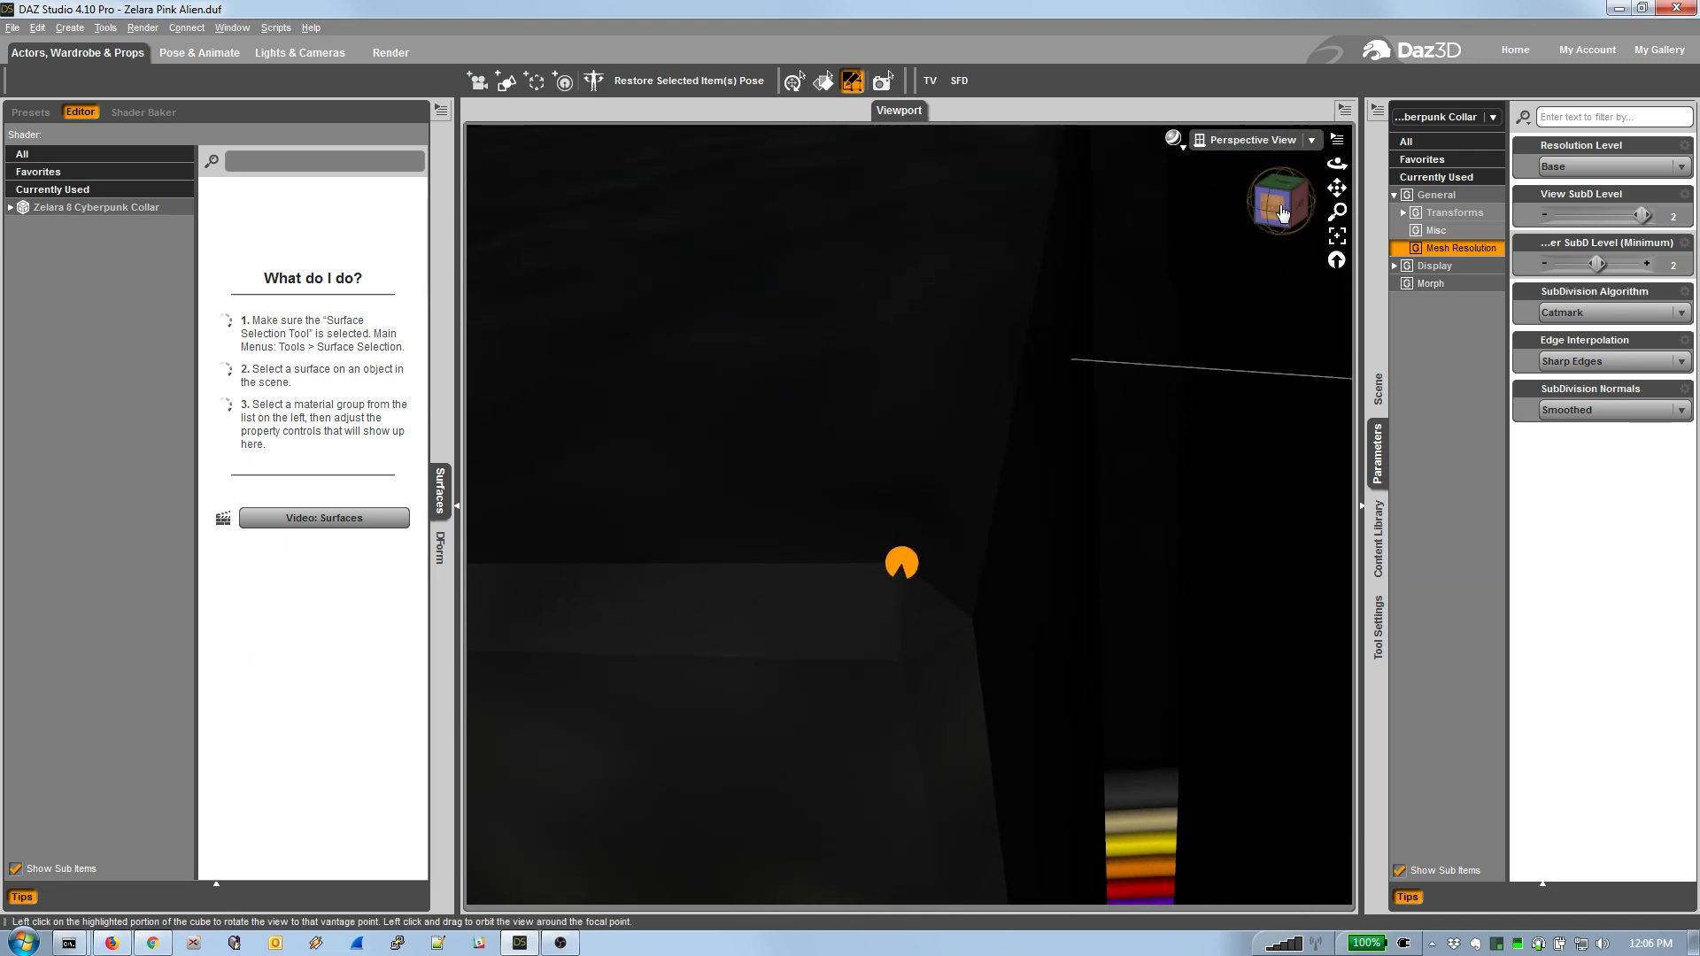
{"action": "left_click_drag", "start_coordinate": [1283, 215], "coordinate": [1345, 197]}
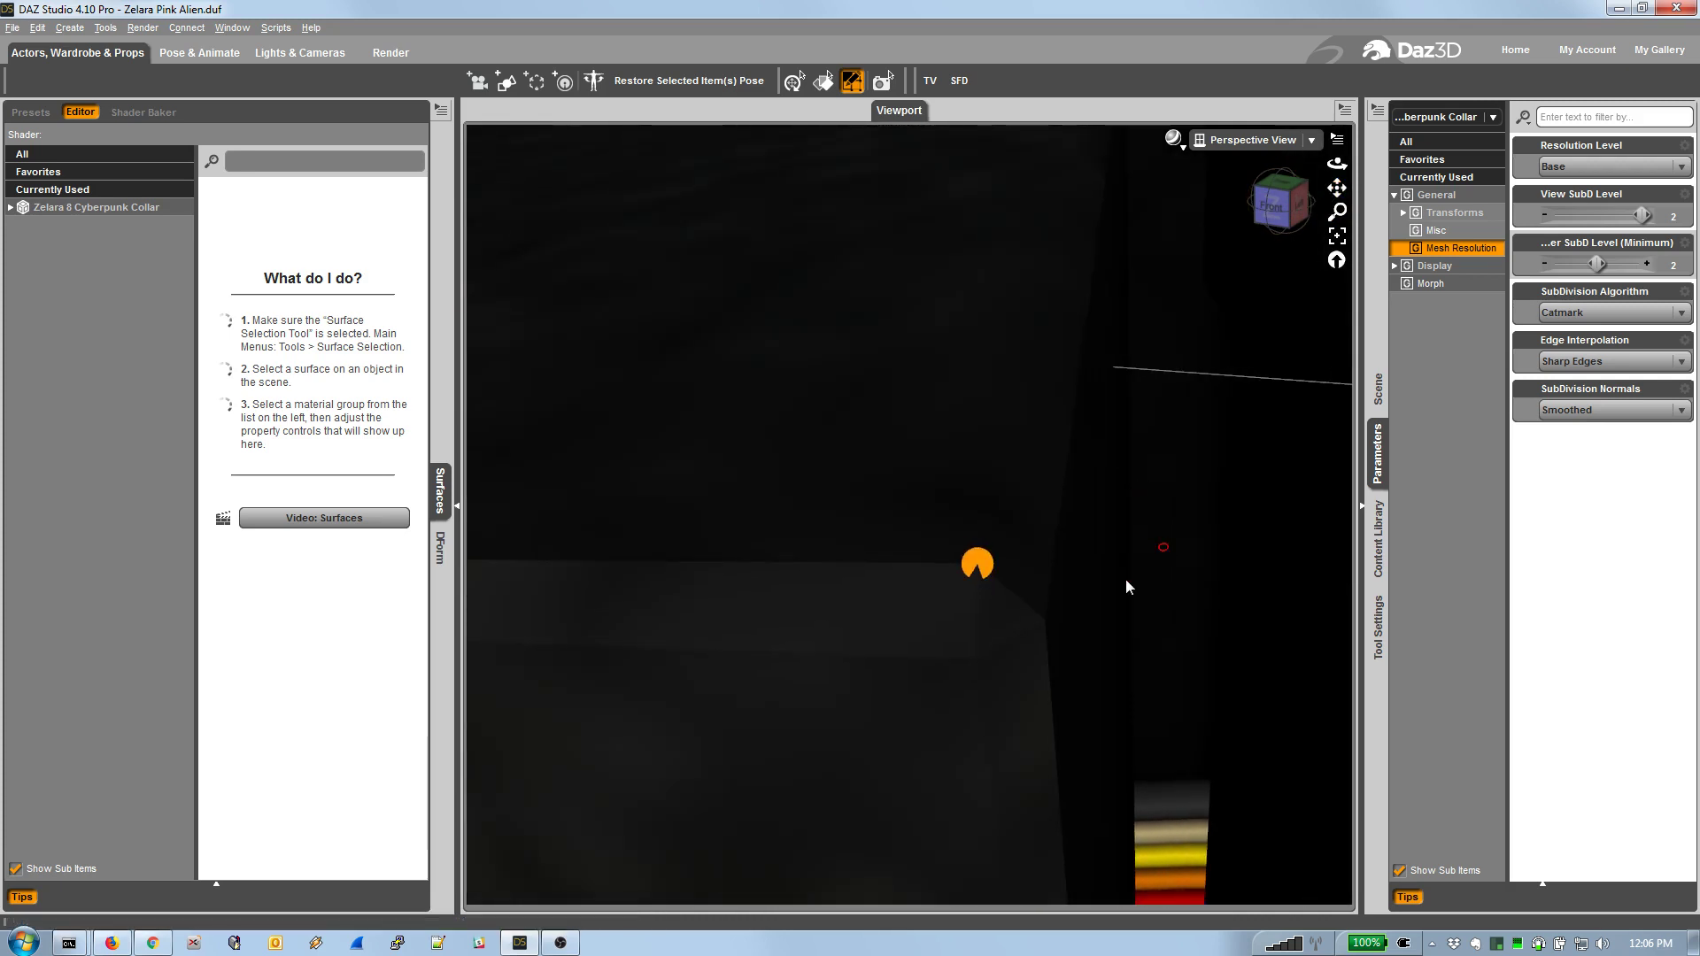
{"action": "left_click", "coordinate": [976, 660]}
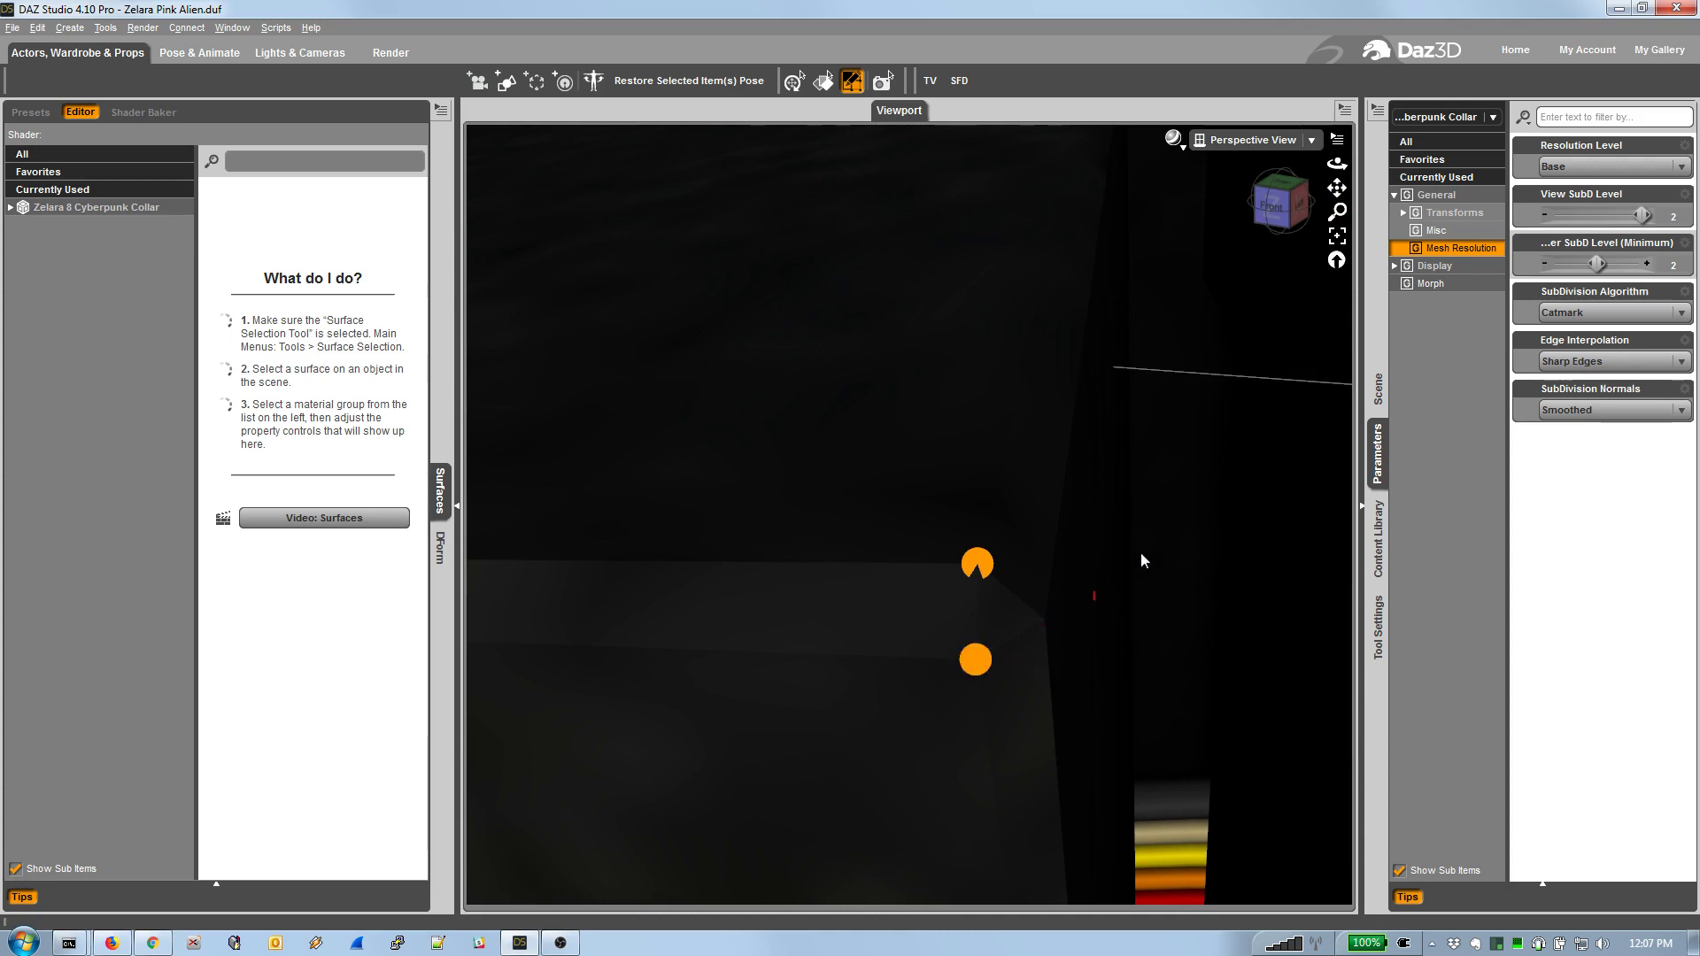
Clear the vertex selection and select the three vertices at the panel corner beside the colored wire strip.
{"action": "right_click", "coordinate": [1046, 631]}
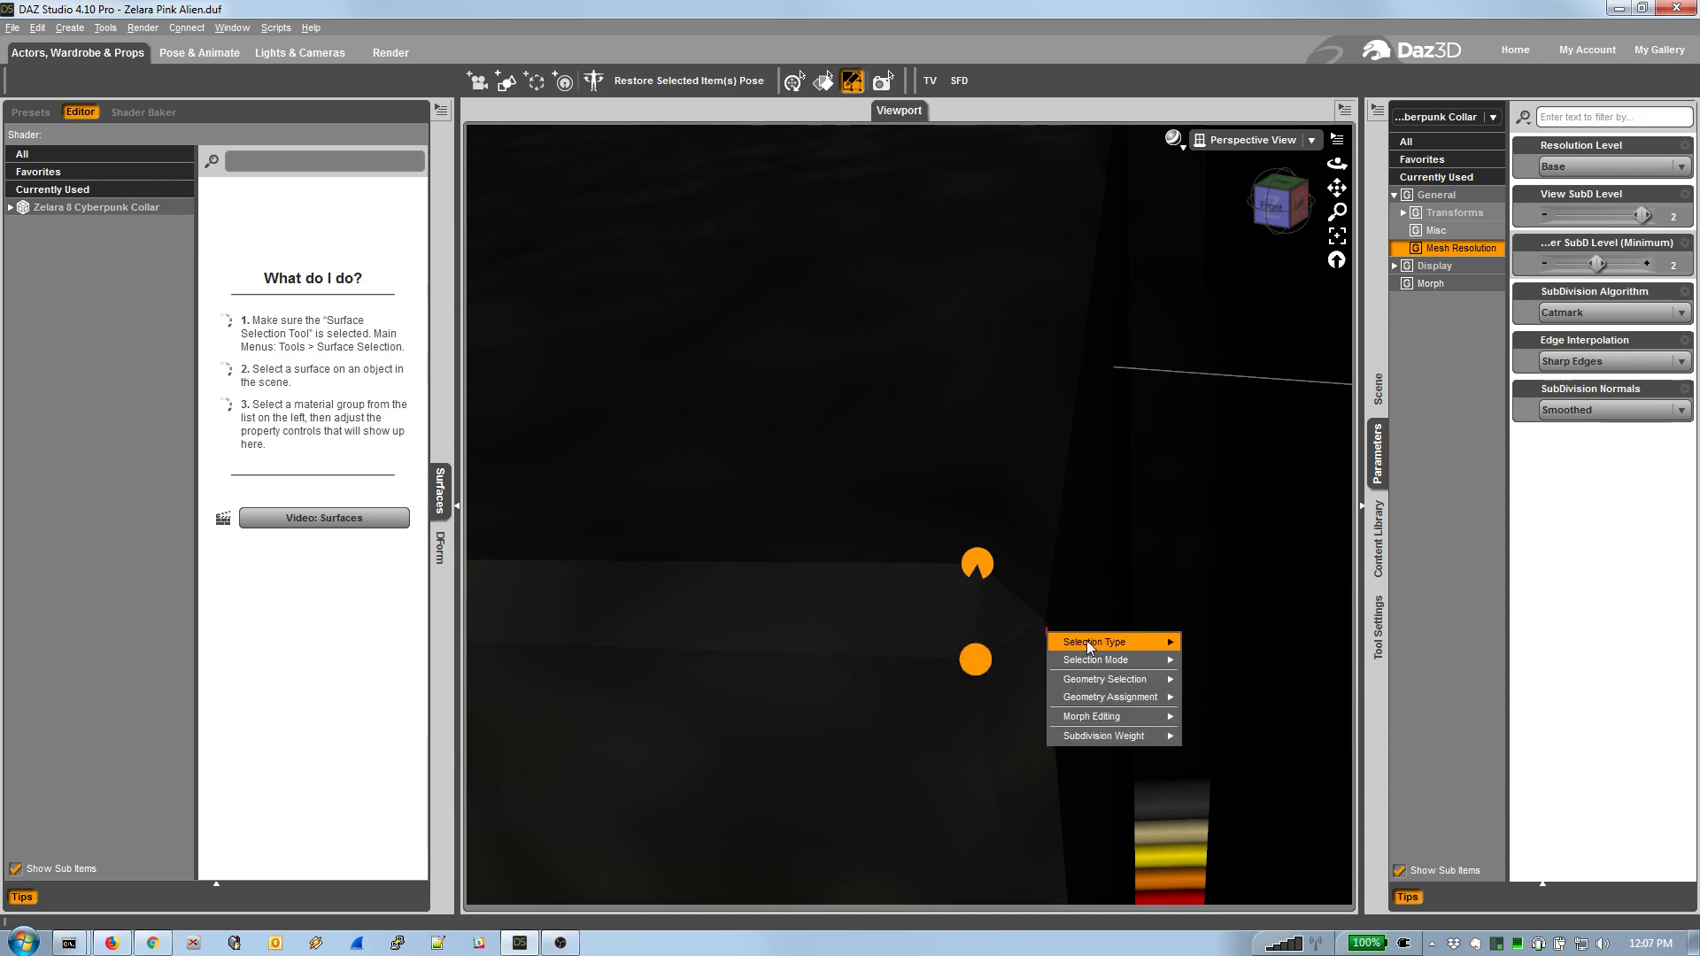
{"action": "mouse_move", "coordinate": [1123, 683]}
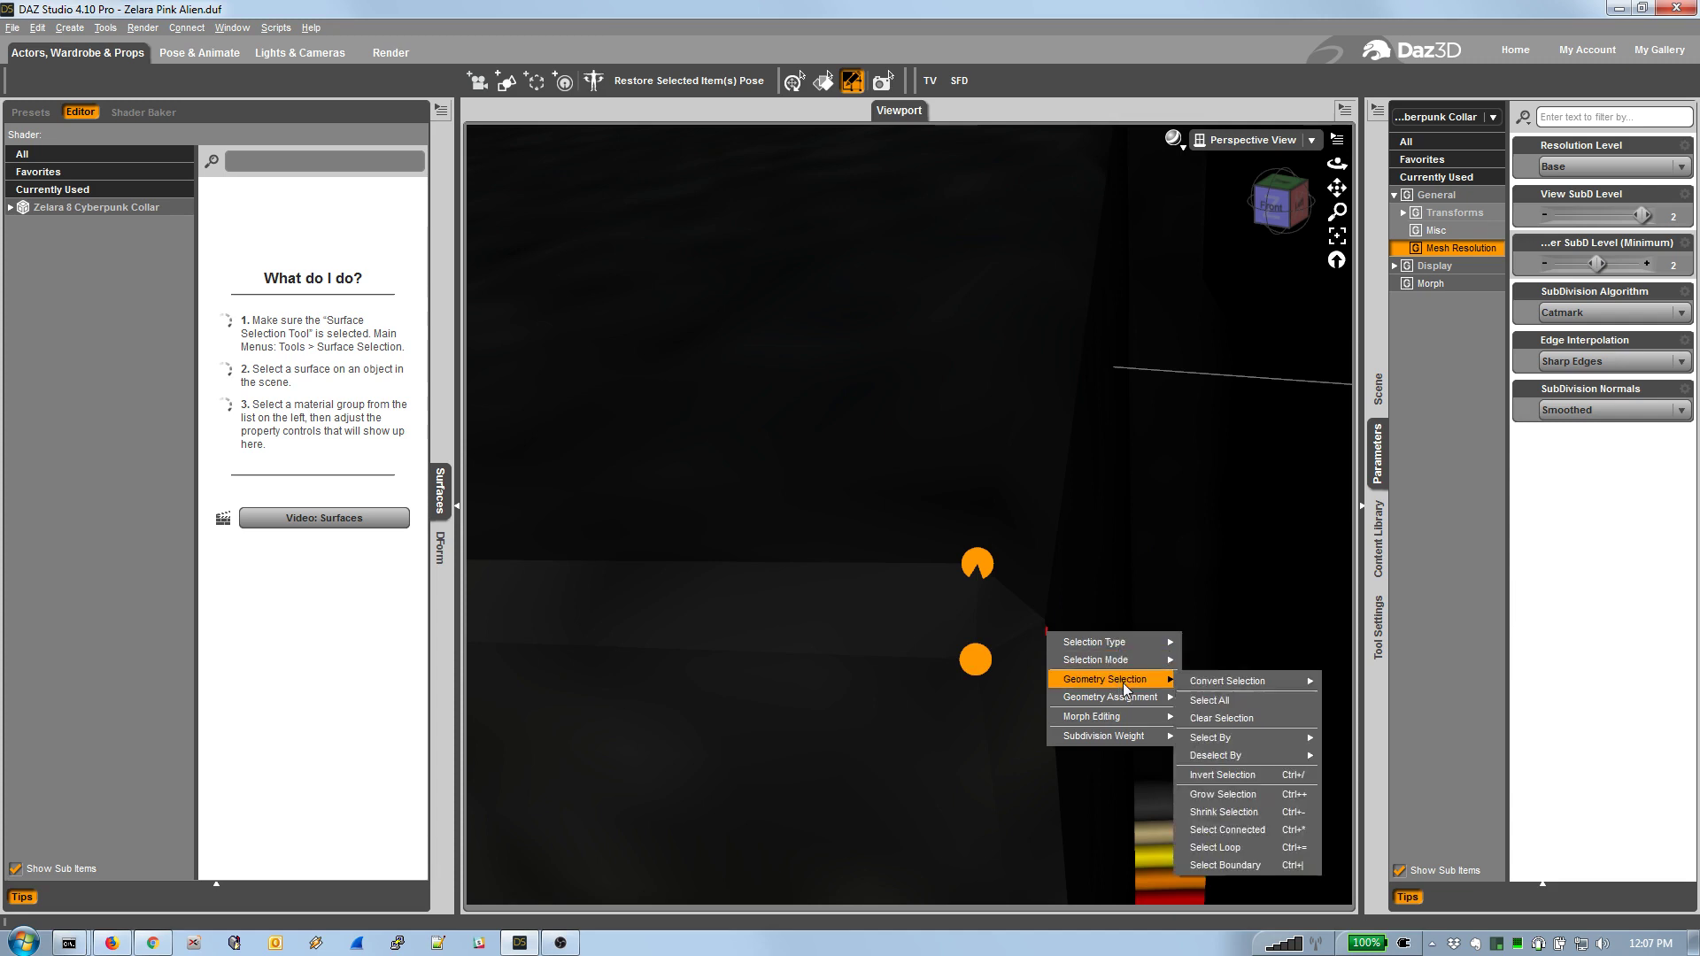
{"action": "left_click", "coordinate": [1231, 718]}
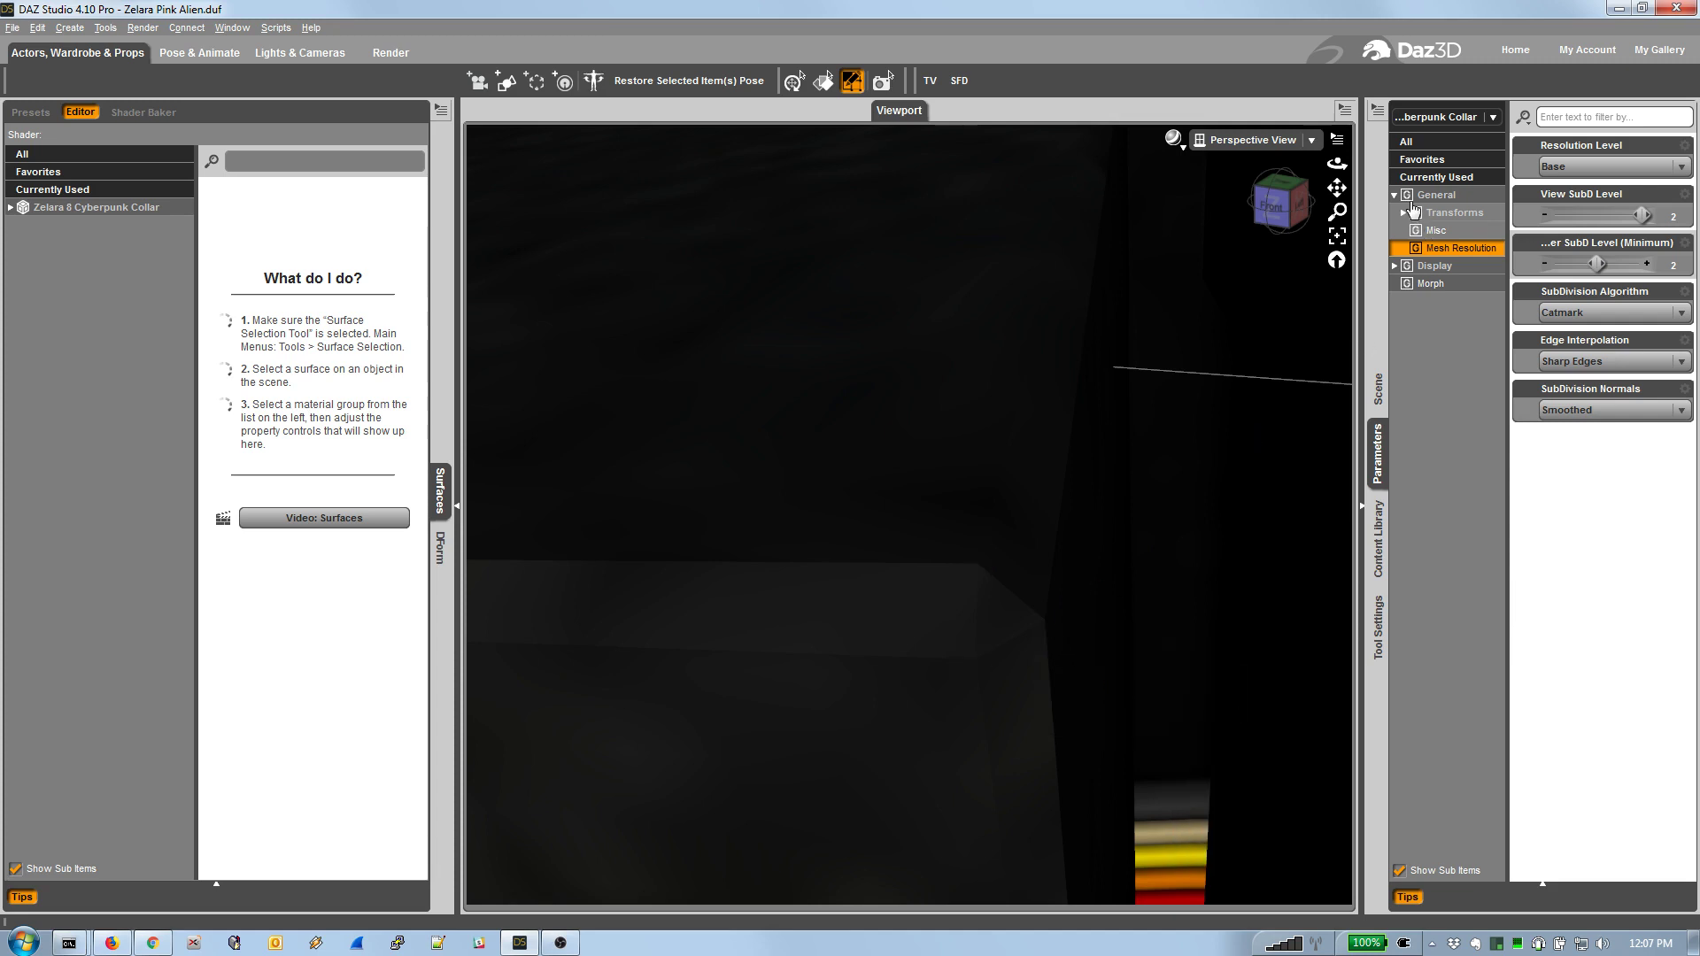
{"action": "left_click_drag", "start_coordinate": [1337, 188], "coordinate": [857, 571]}
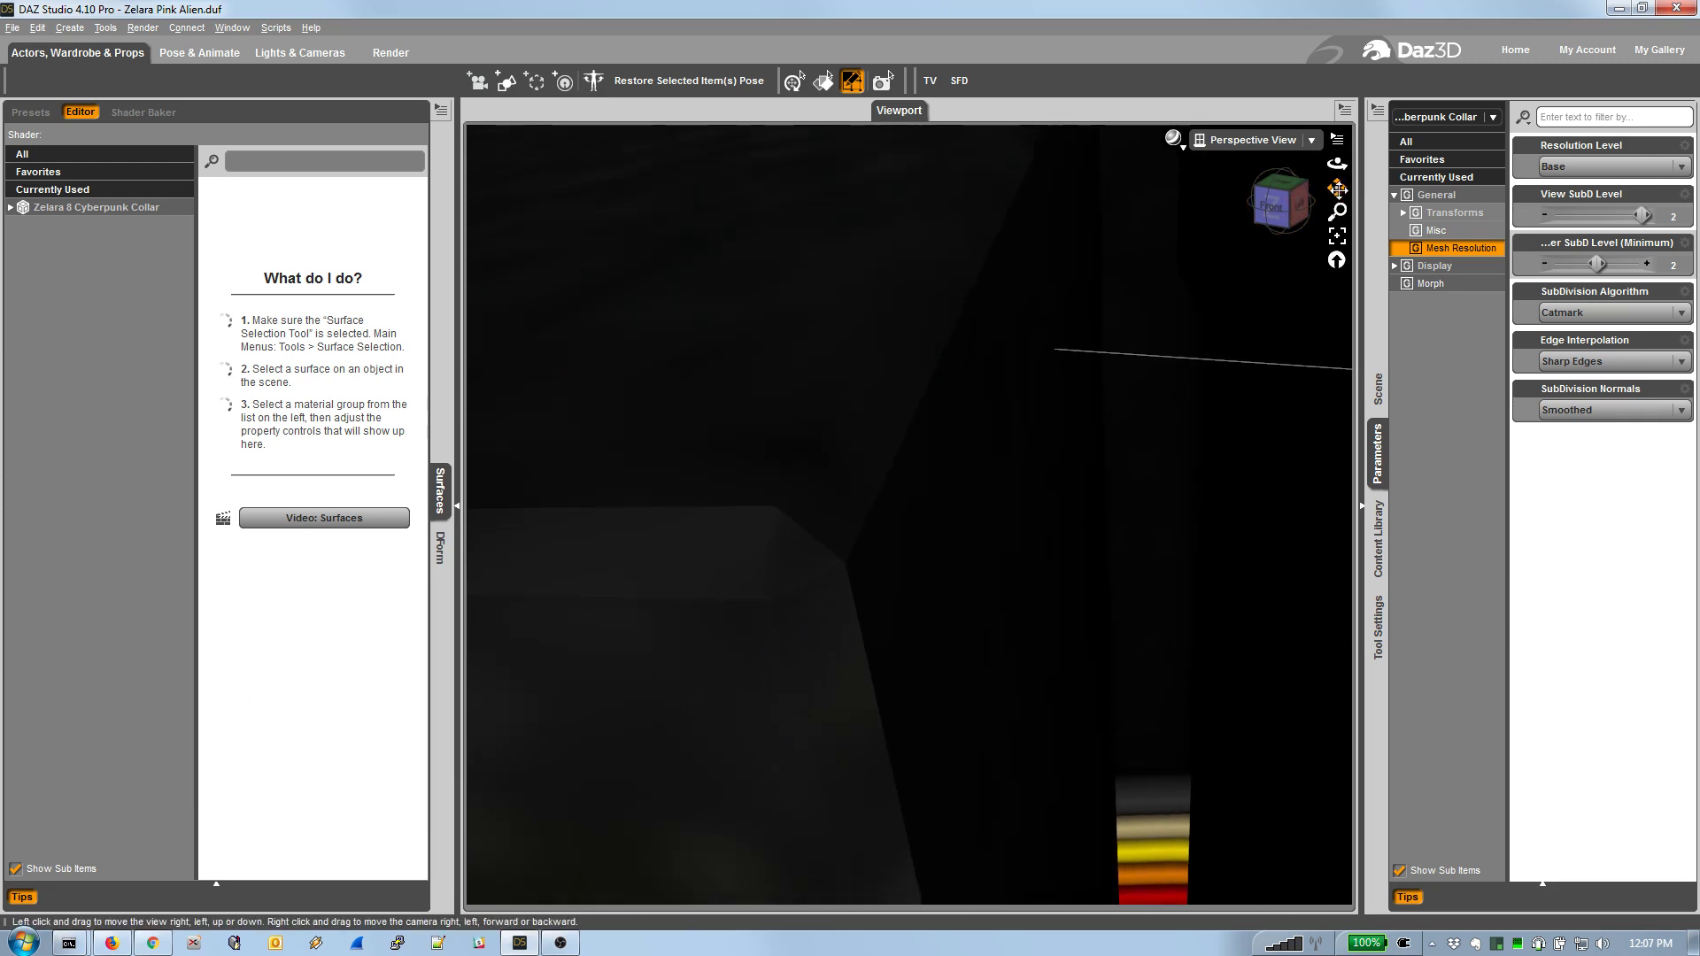
{"action": "left_click", "coordinate": [843, 567]}
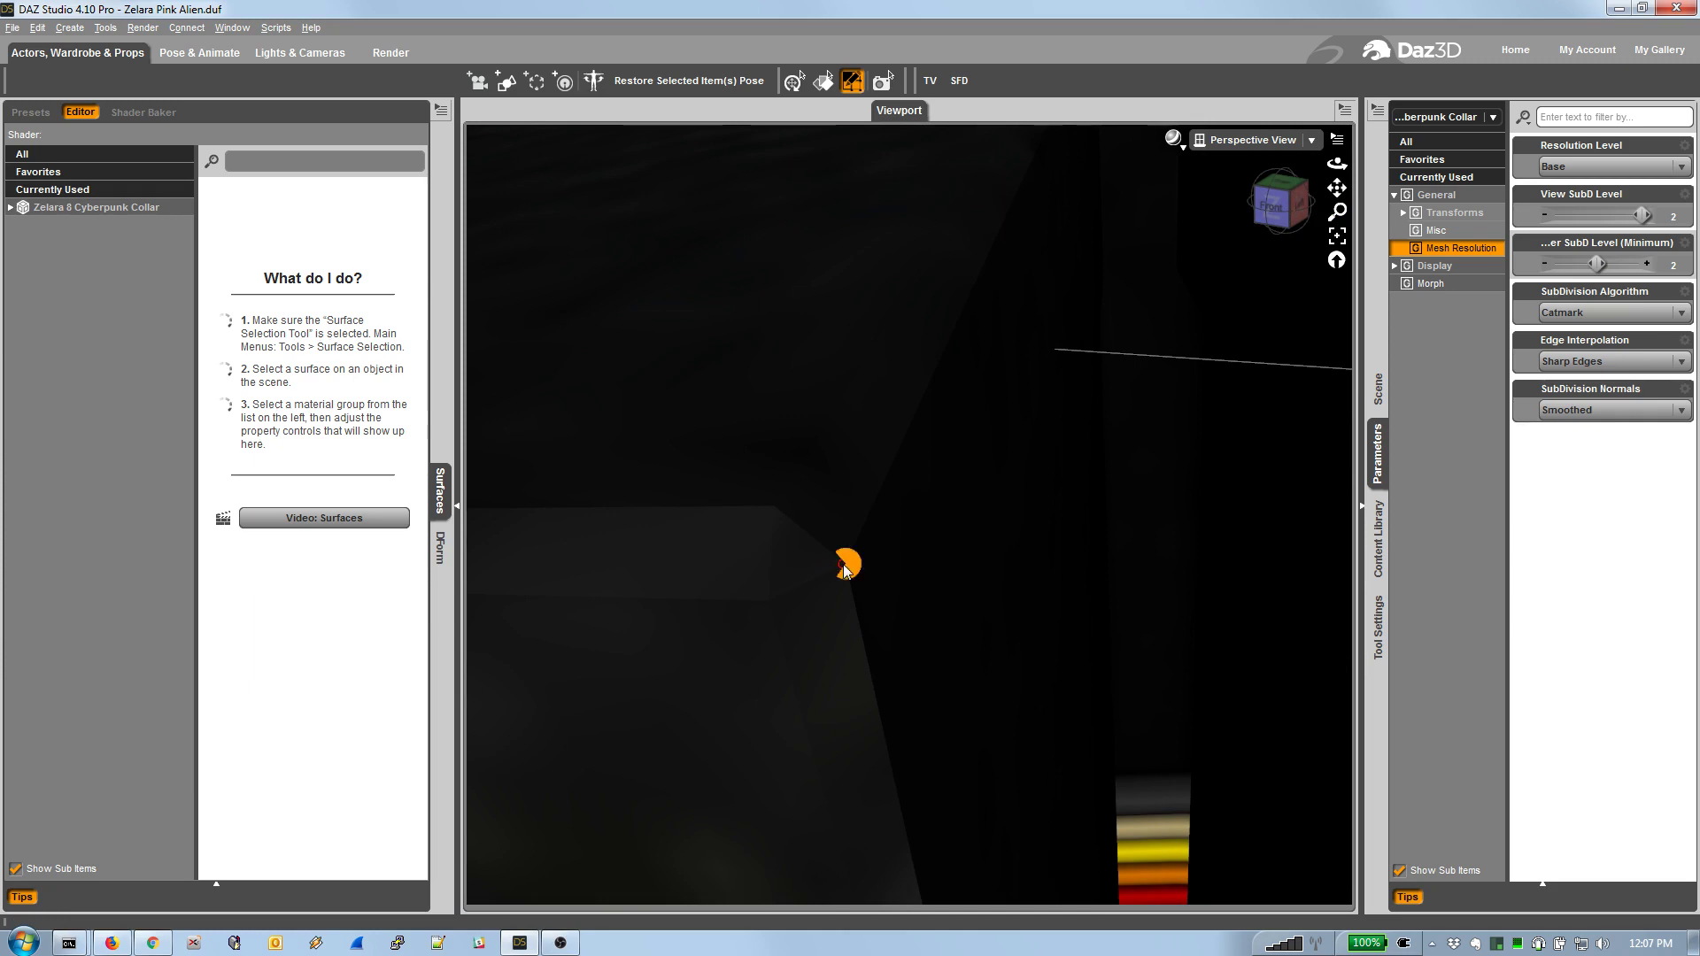
{"action": "left_click", "coordinate": [777, 508]}
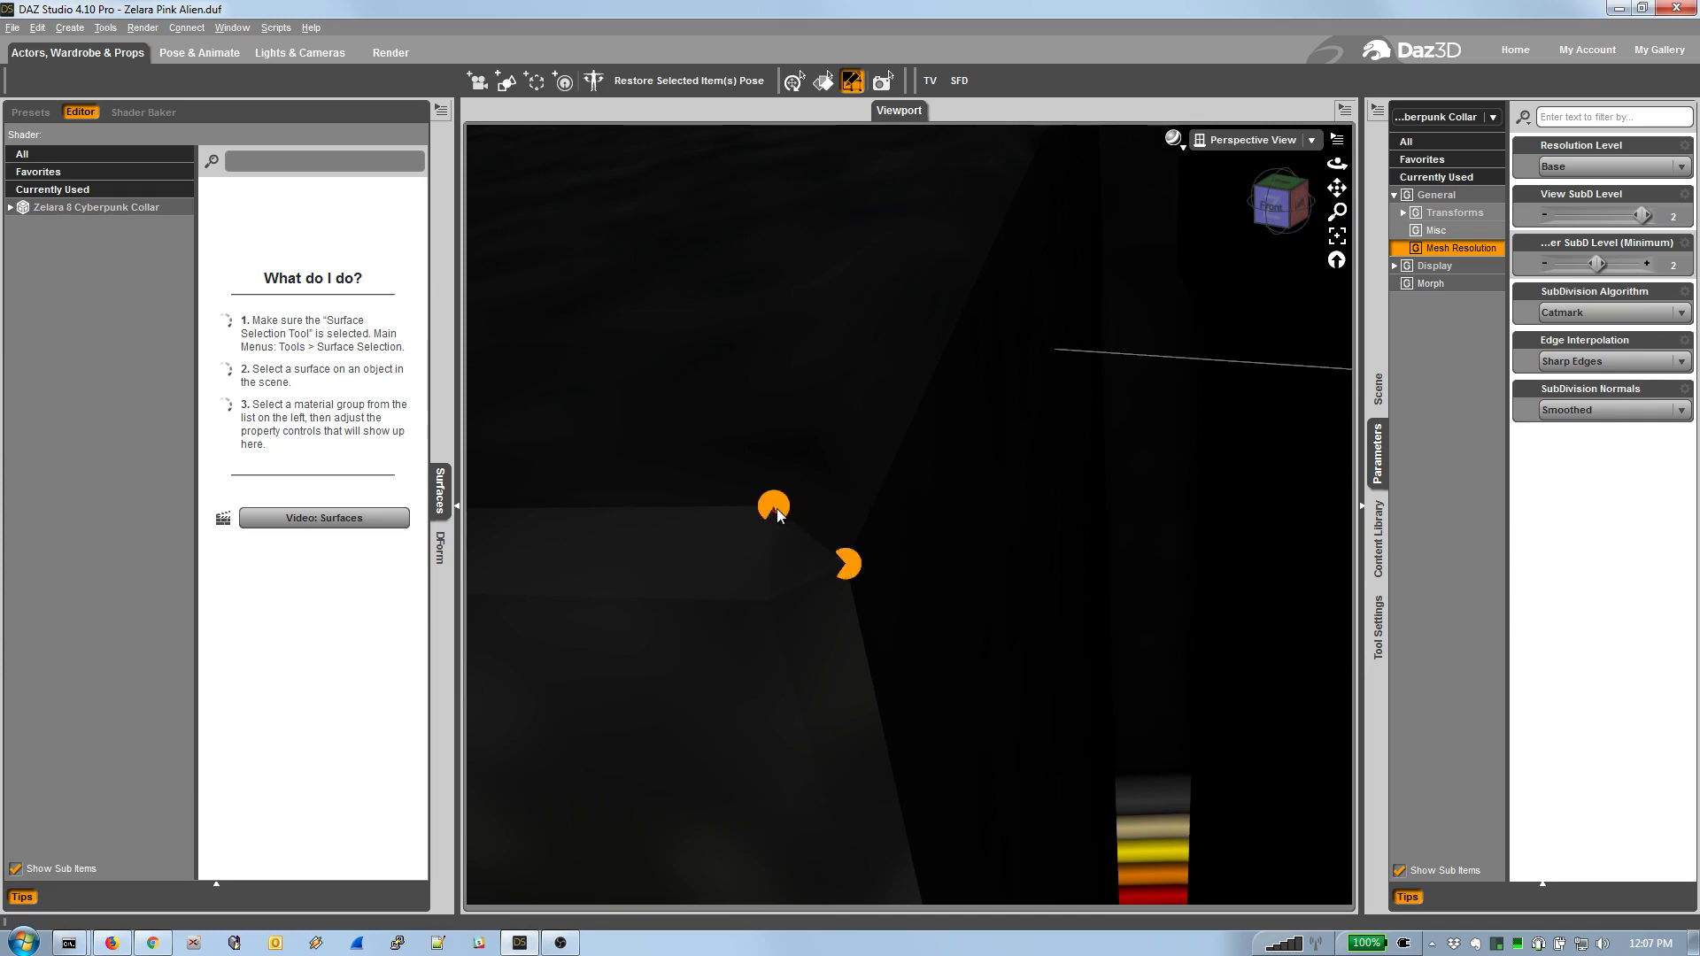
{"action": "left_click", "coordinate": [770, 603]}
Set the subdivision weight of the three corner vertices to 10 and switch the collar's resolution level to High Resolution.
{"action": "right_click", "coordinate": [1008, 537]}
{"action": "mouse_move", "coordinate": [1093, 640]}
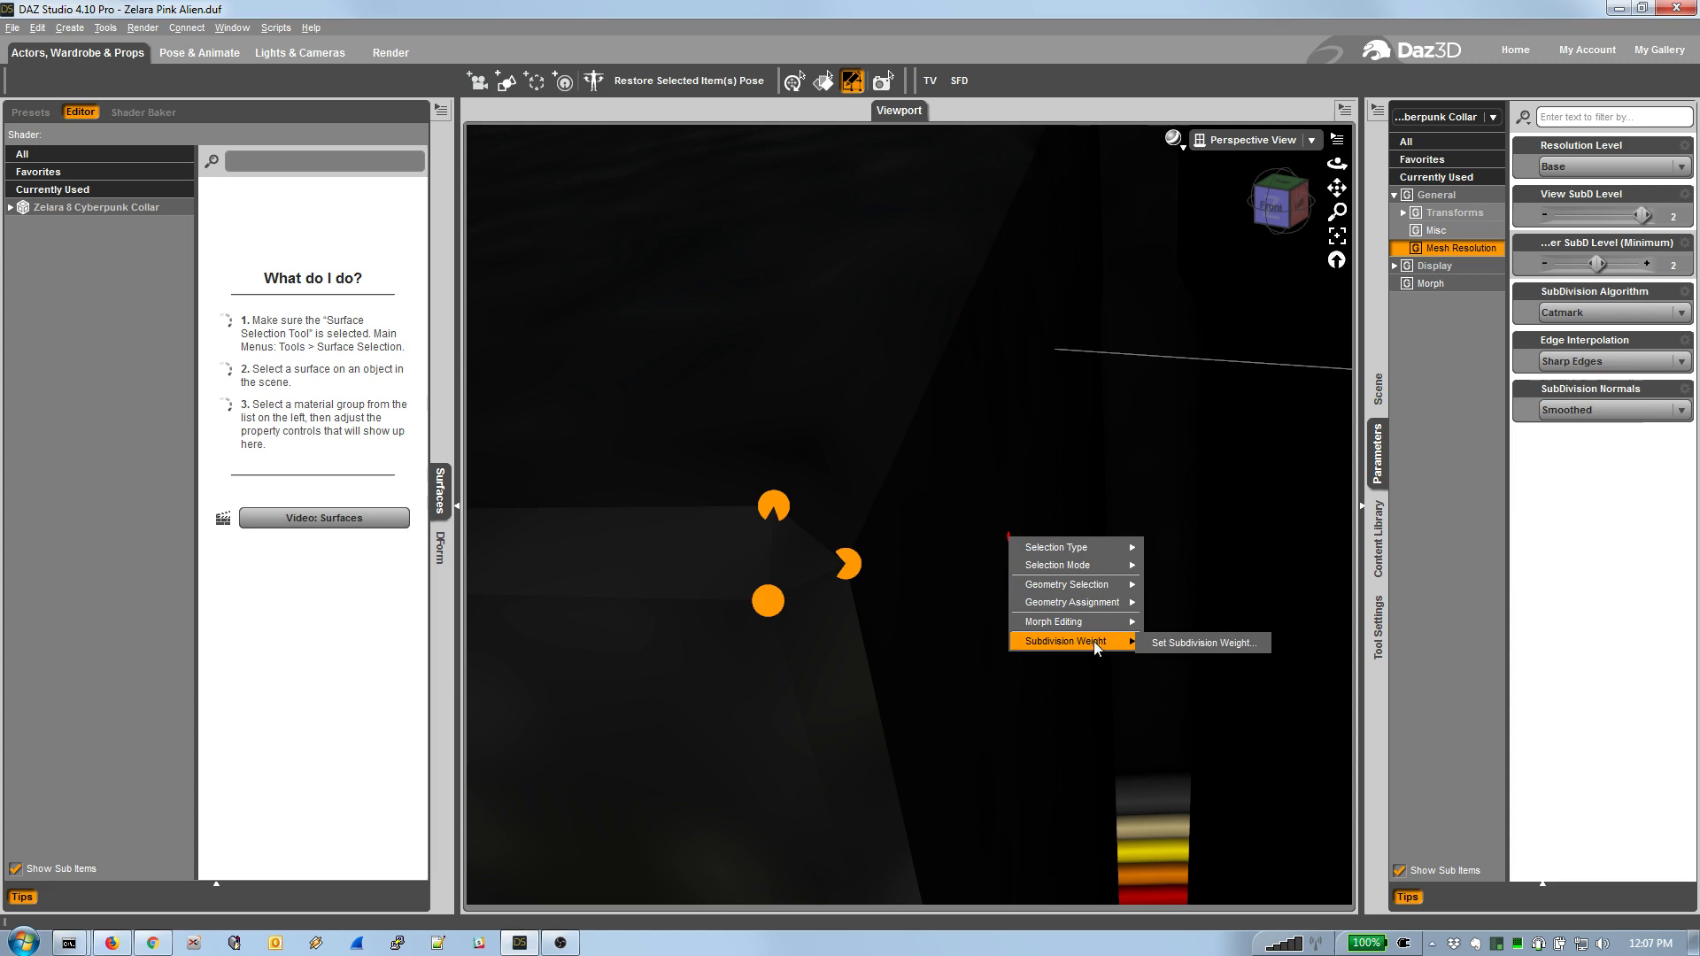
{"action": "left_click", "coordinate": [1166, 643]}
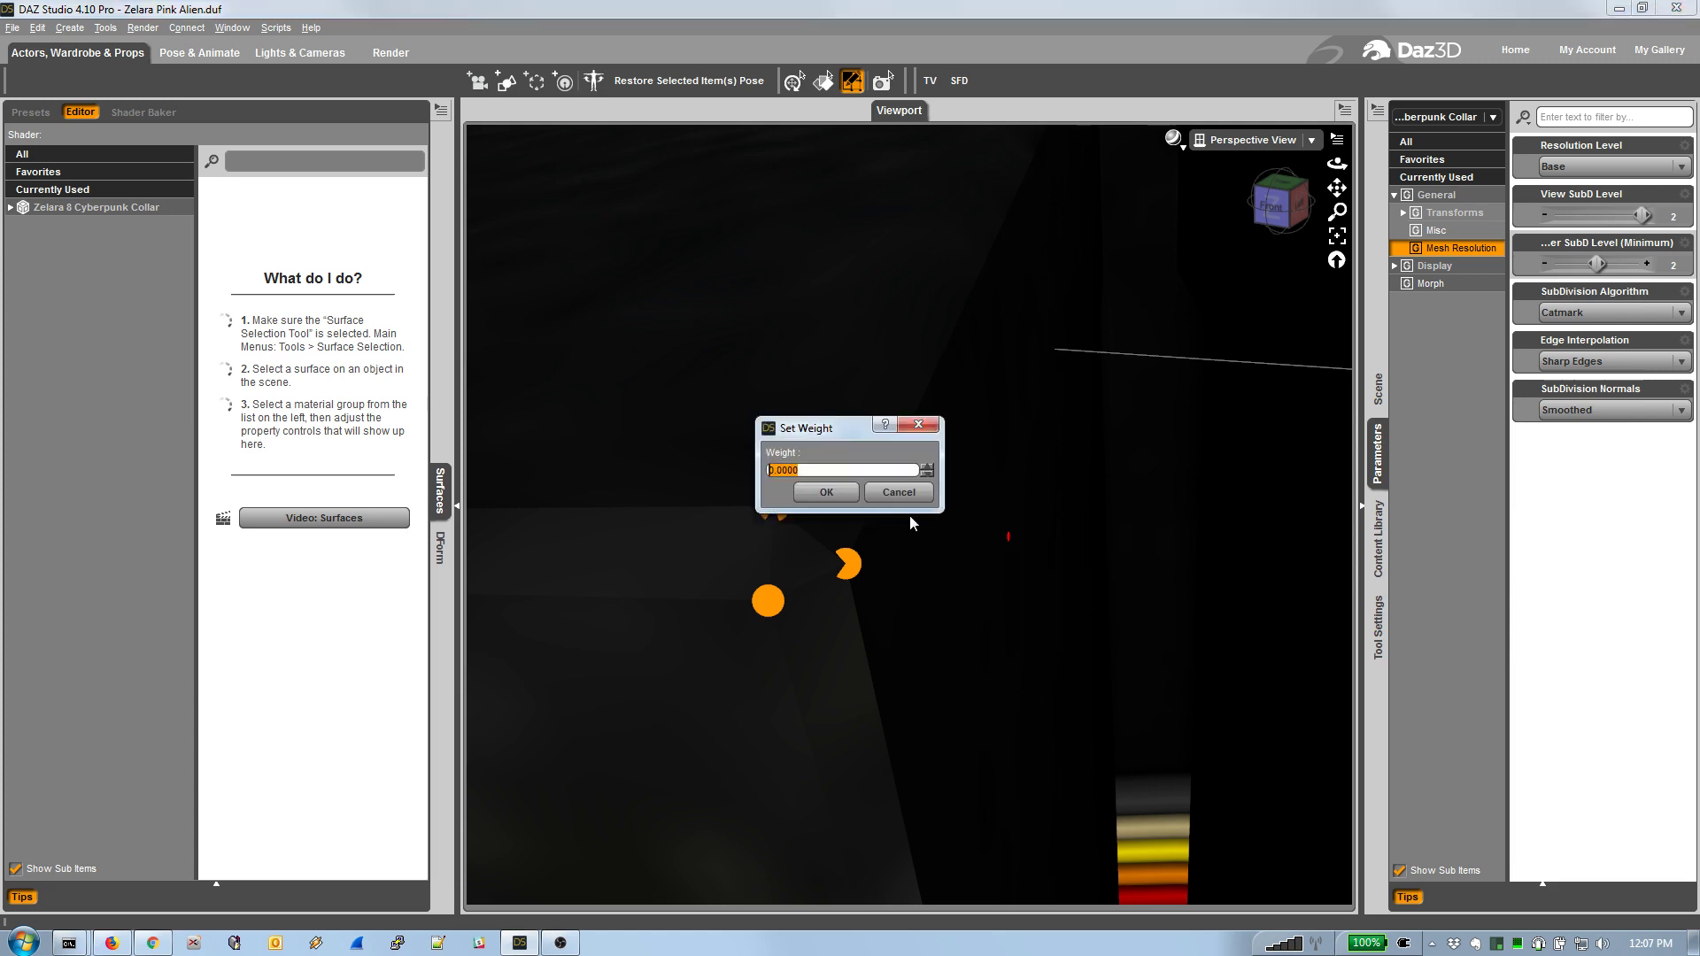
{"action": "type", "text": "10"}
{"action": "left_click", "coordinate": [837, 496]}
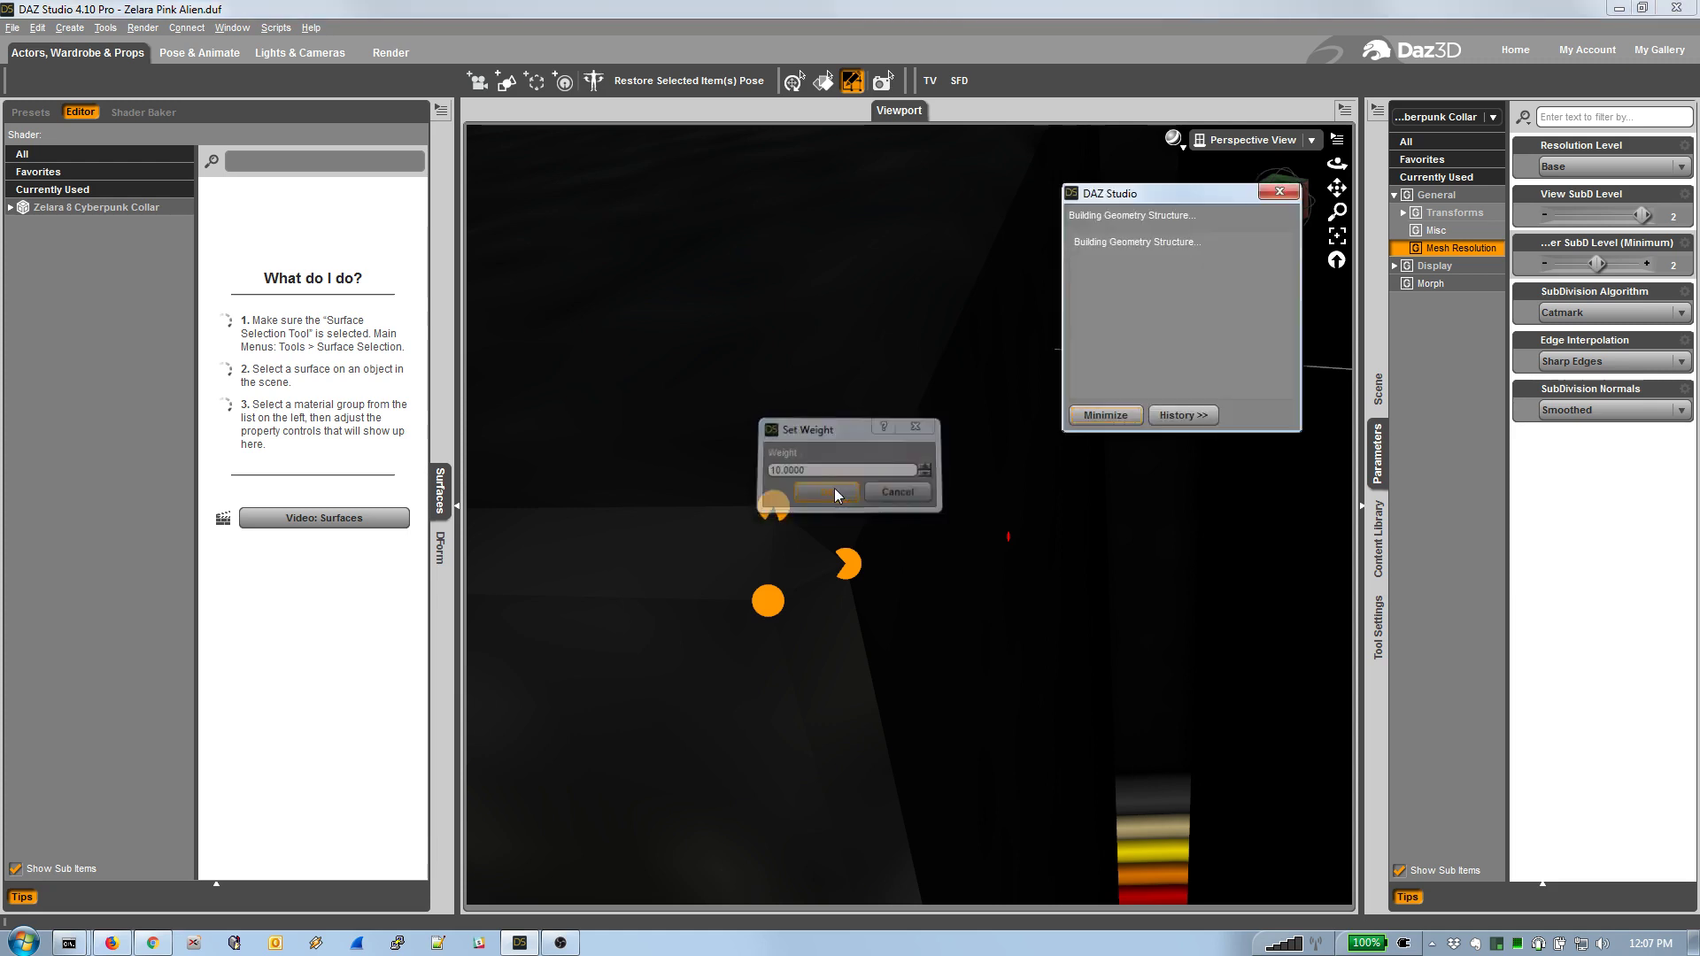
{"action": "left_click", "coordinate": [1585, 168]}
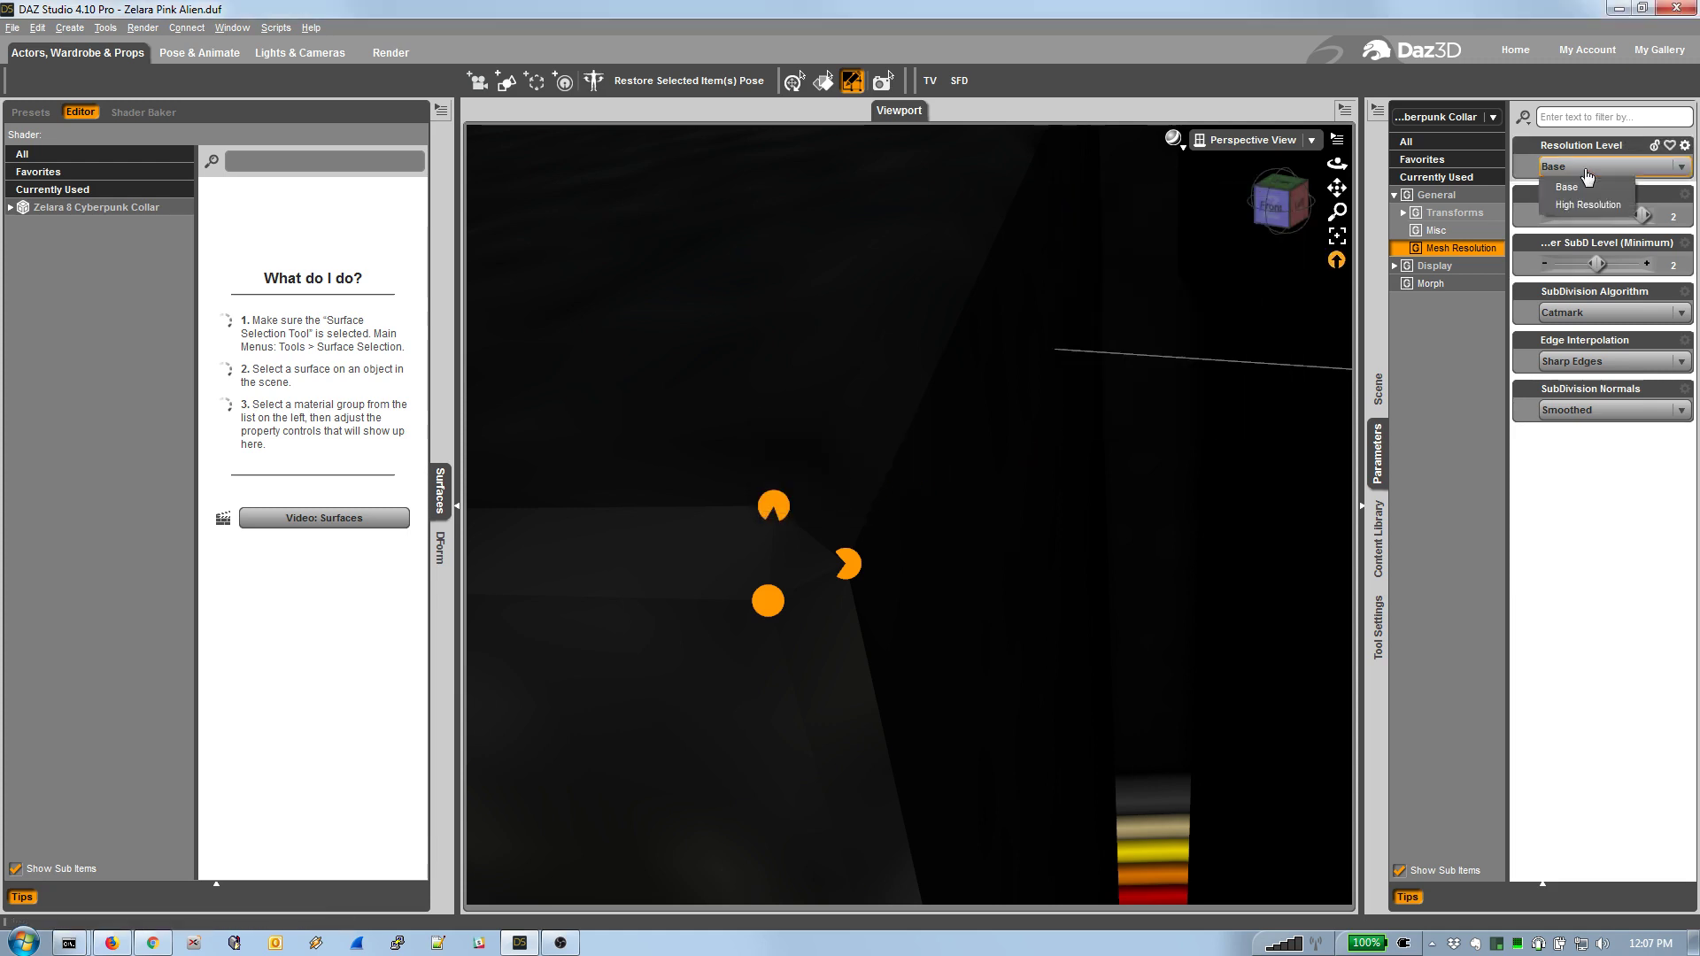
{"action": "left_click", "coordinate": [1588, 206]}
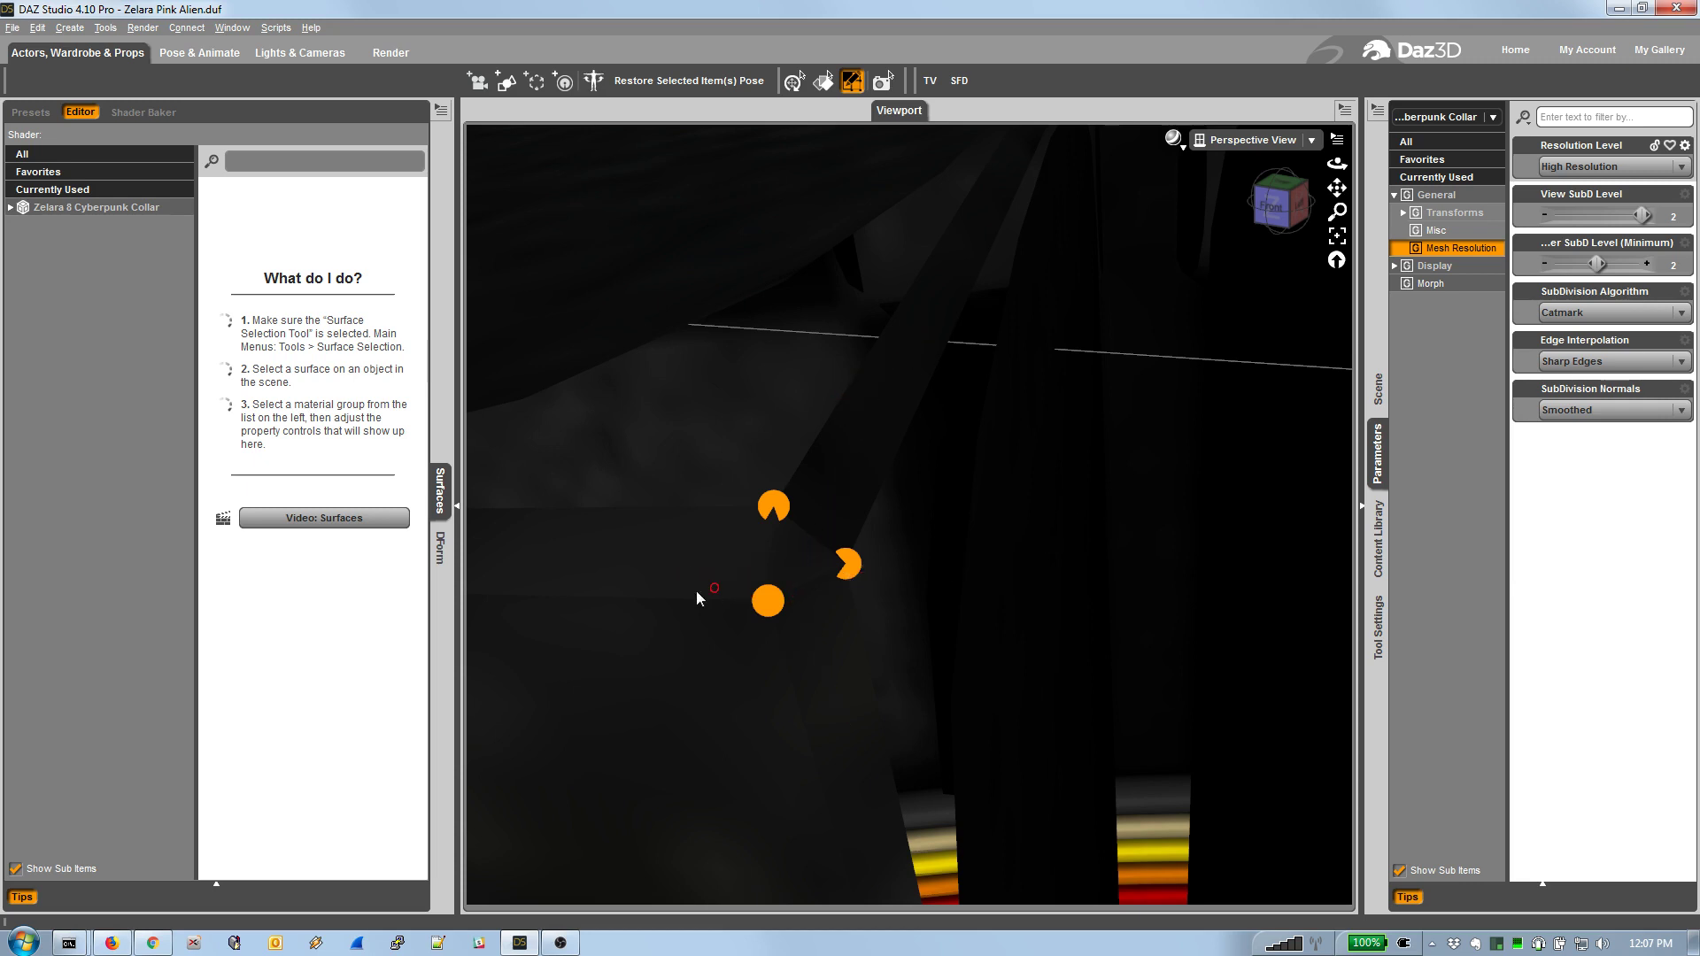
Change the selection type to Polygon Selection and select the large rounded panel face above the weighted corner.
{"action": "mouse_move", "coordinate": [1336, 187]}
{"action": "left_mouse_down"}
{"action": "mouse_move", "coordinate": [1381, 235]}
{"action": "mouse_move", "coordinate": [1335, 223]}
{"action": "mouse_move", "coordinate": [1337, 242]}
{"action": "mouse_move", "coordinate": [1338, 212]}
{"action": "left_mouse_up"}
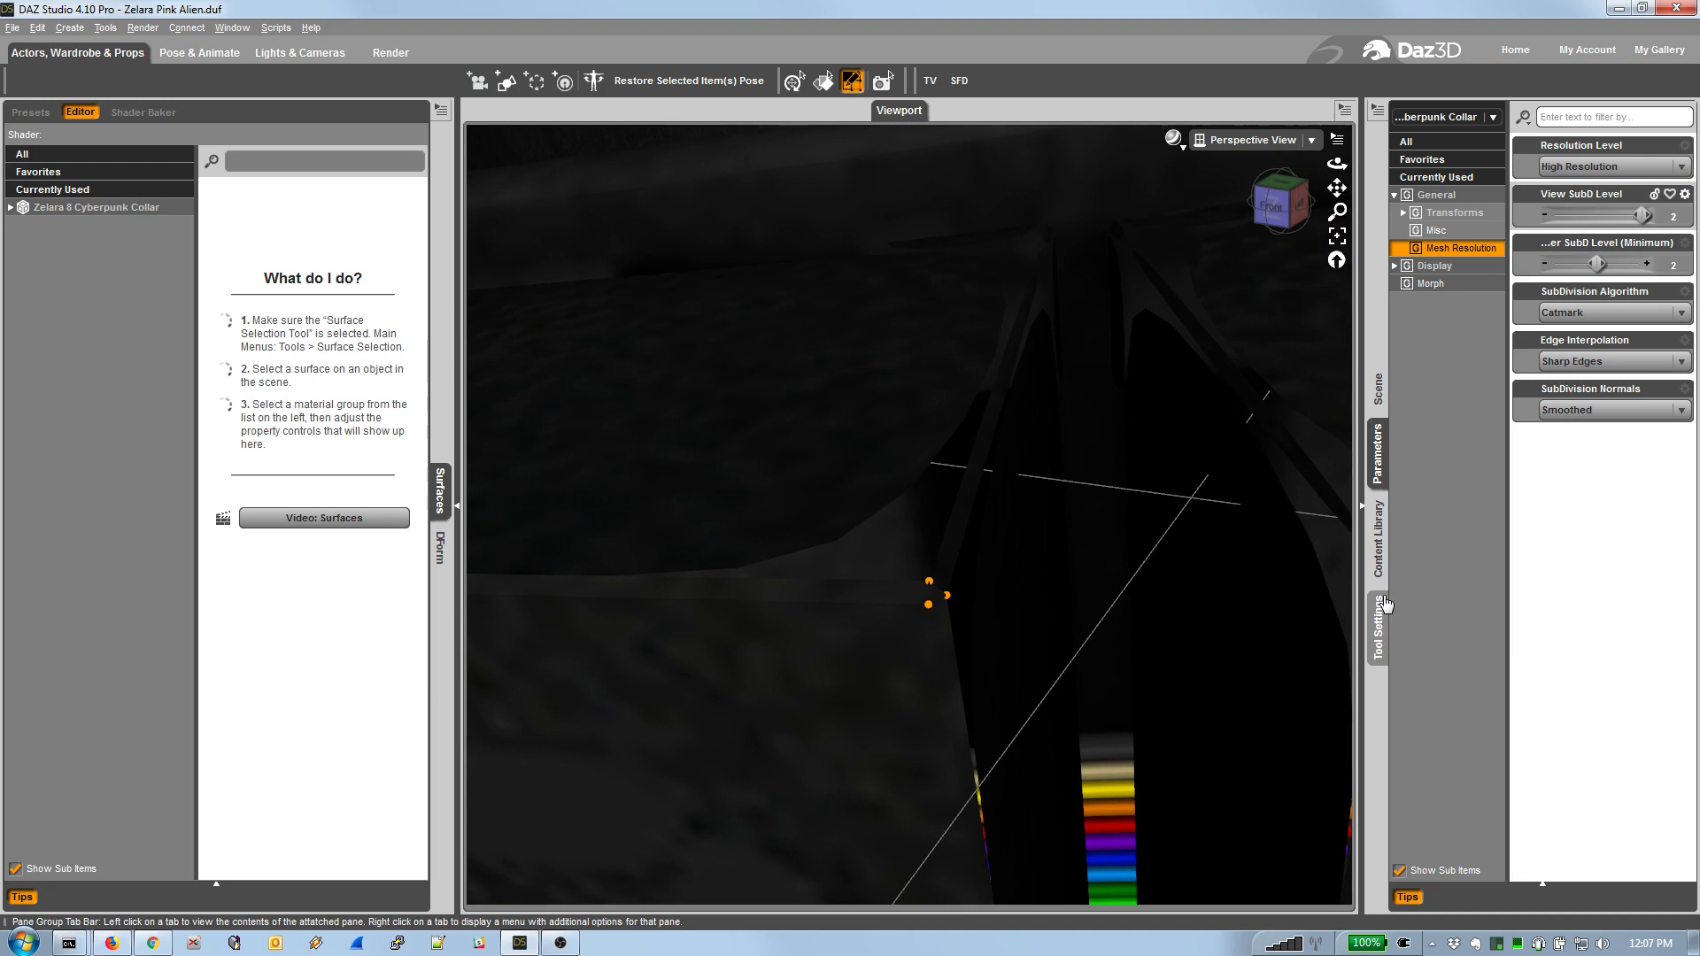
{"action": "right_click", "coordinate": [888, 347]}
{"action": "mouse_move", "coordinate": [956, 364]}
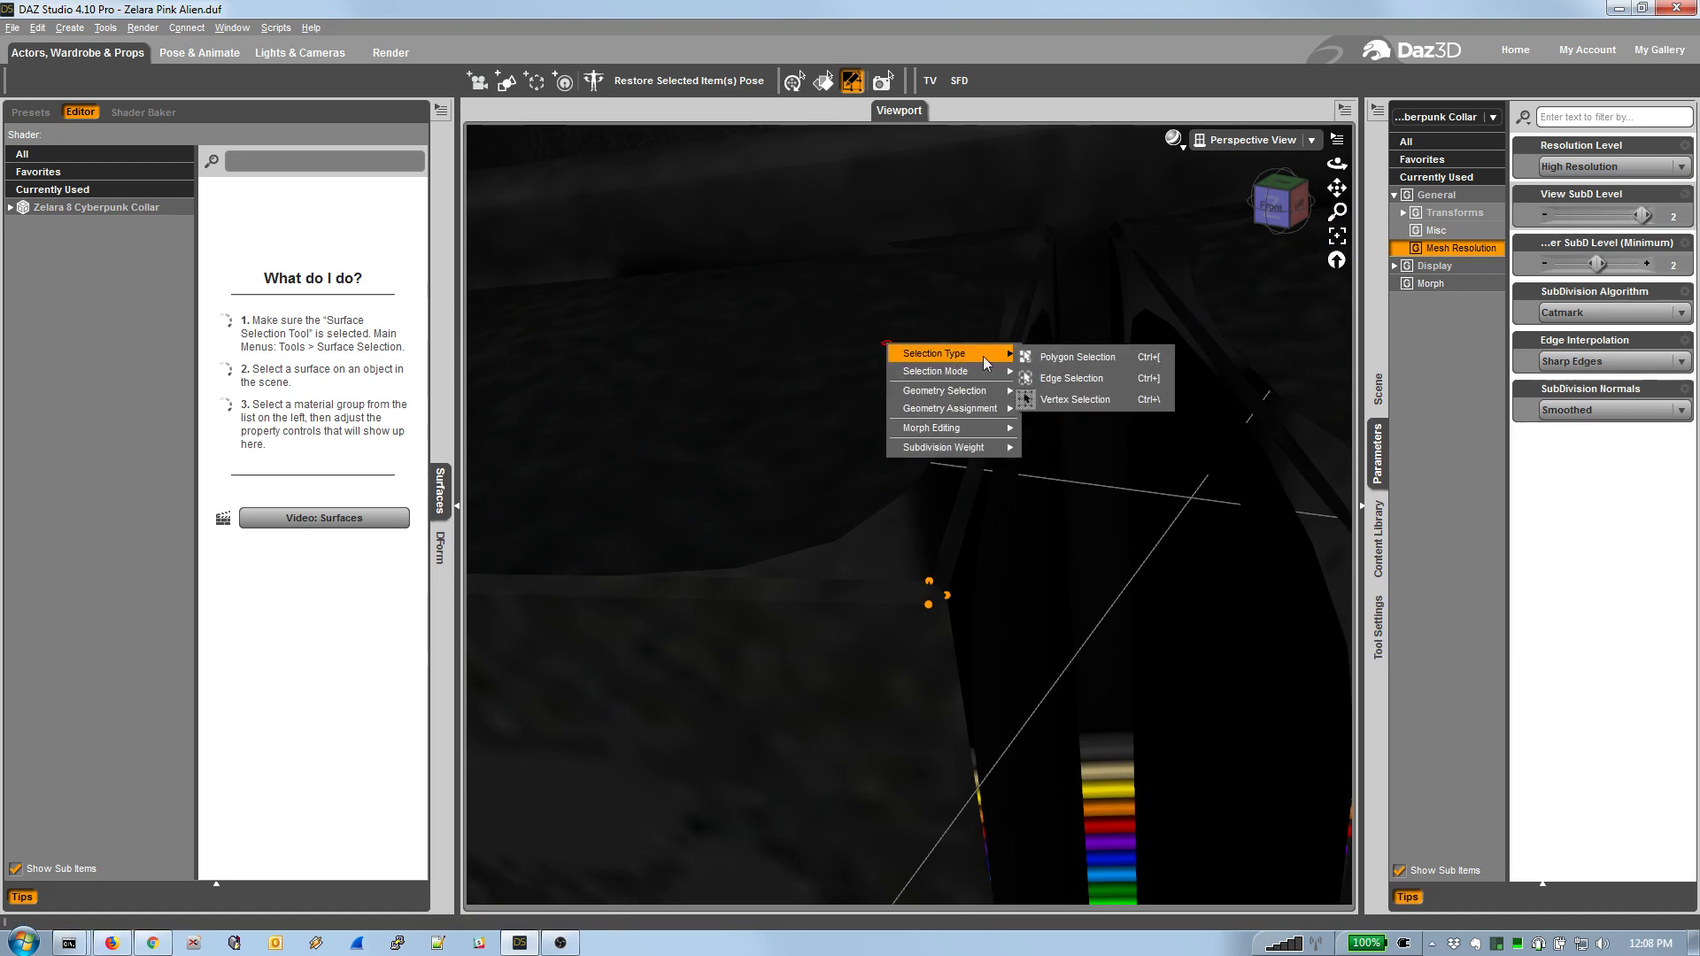
{"action": "left_click", "coordinate": [1074, 357]}
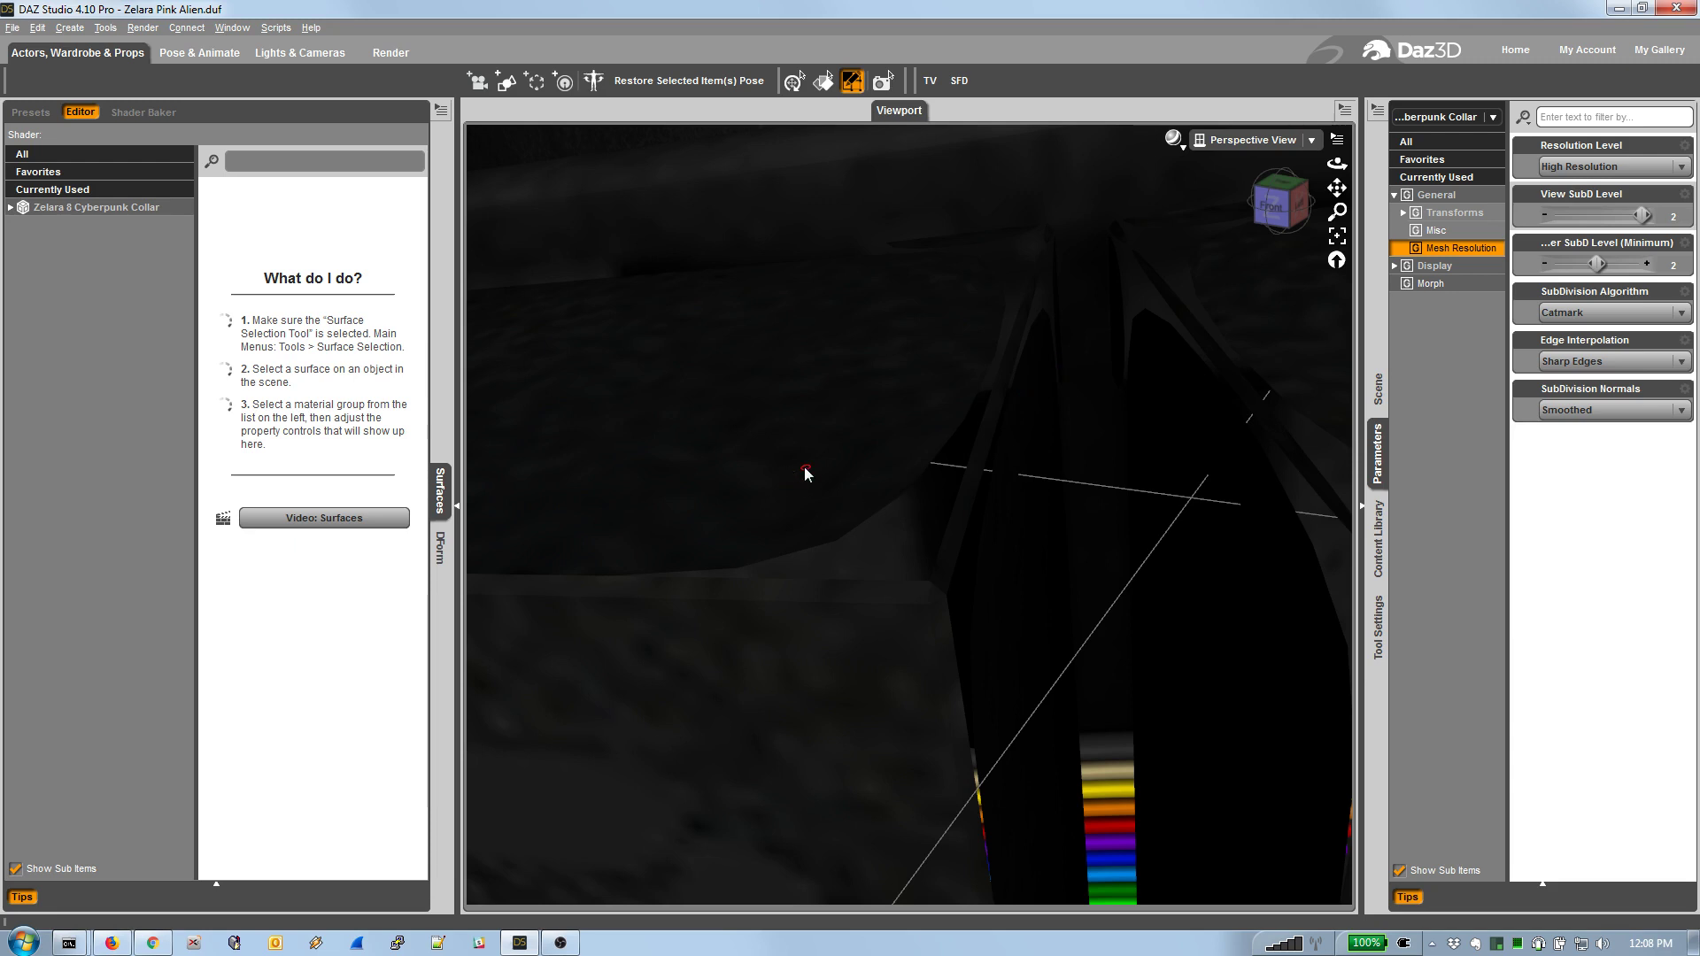
{"action": "left_click", "coordinate": [805, 425]}
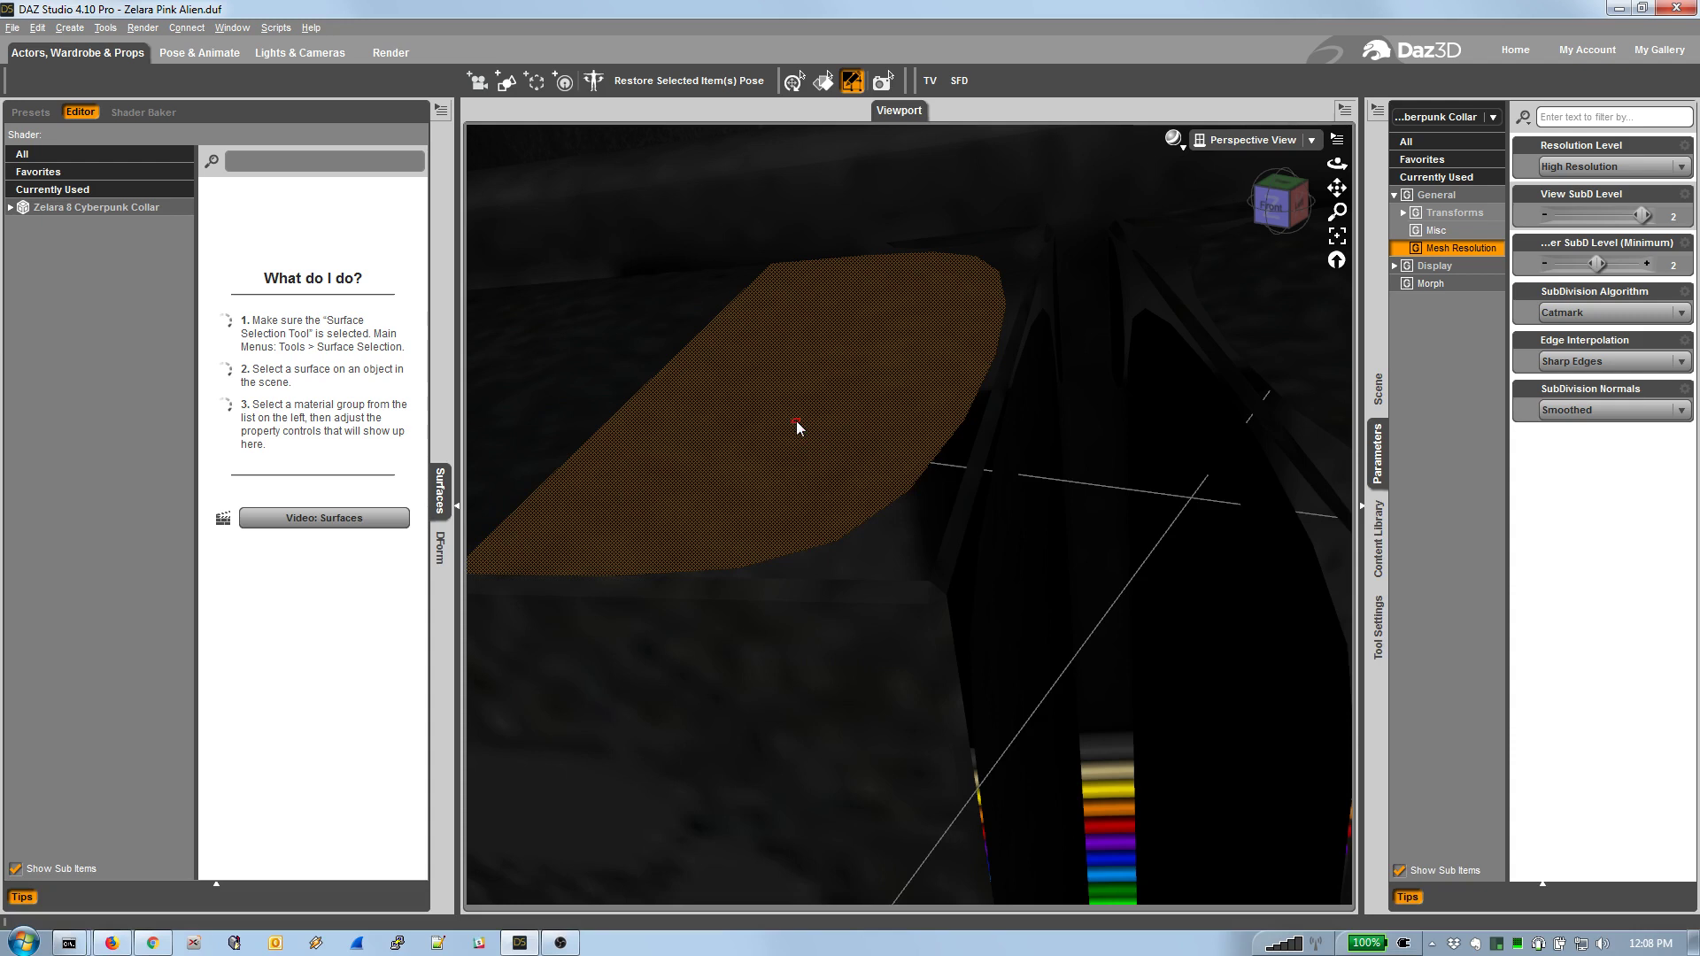
{"action": "right_click", "coordinate": [804, 405]}
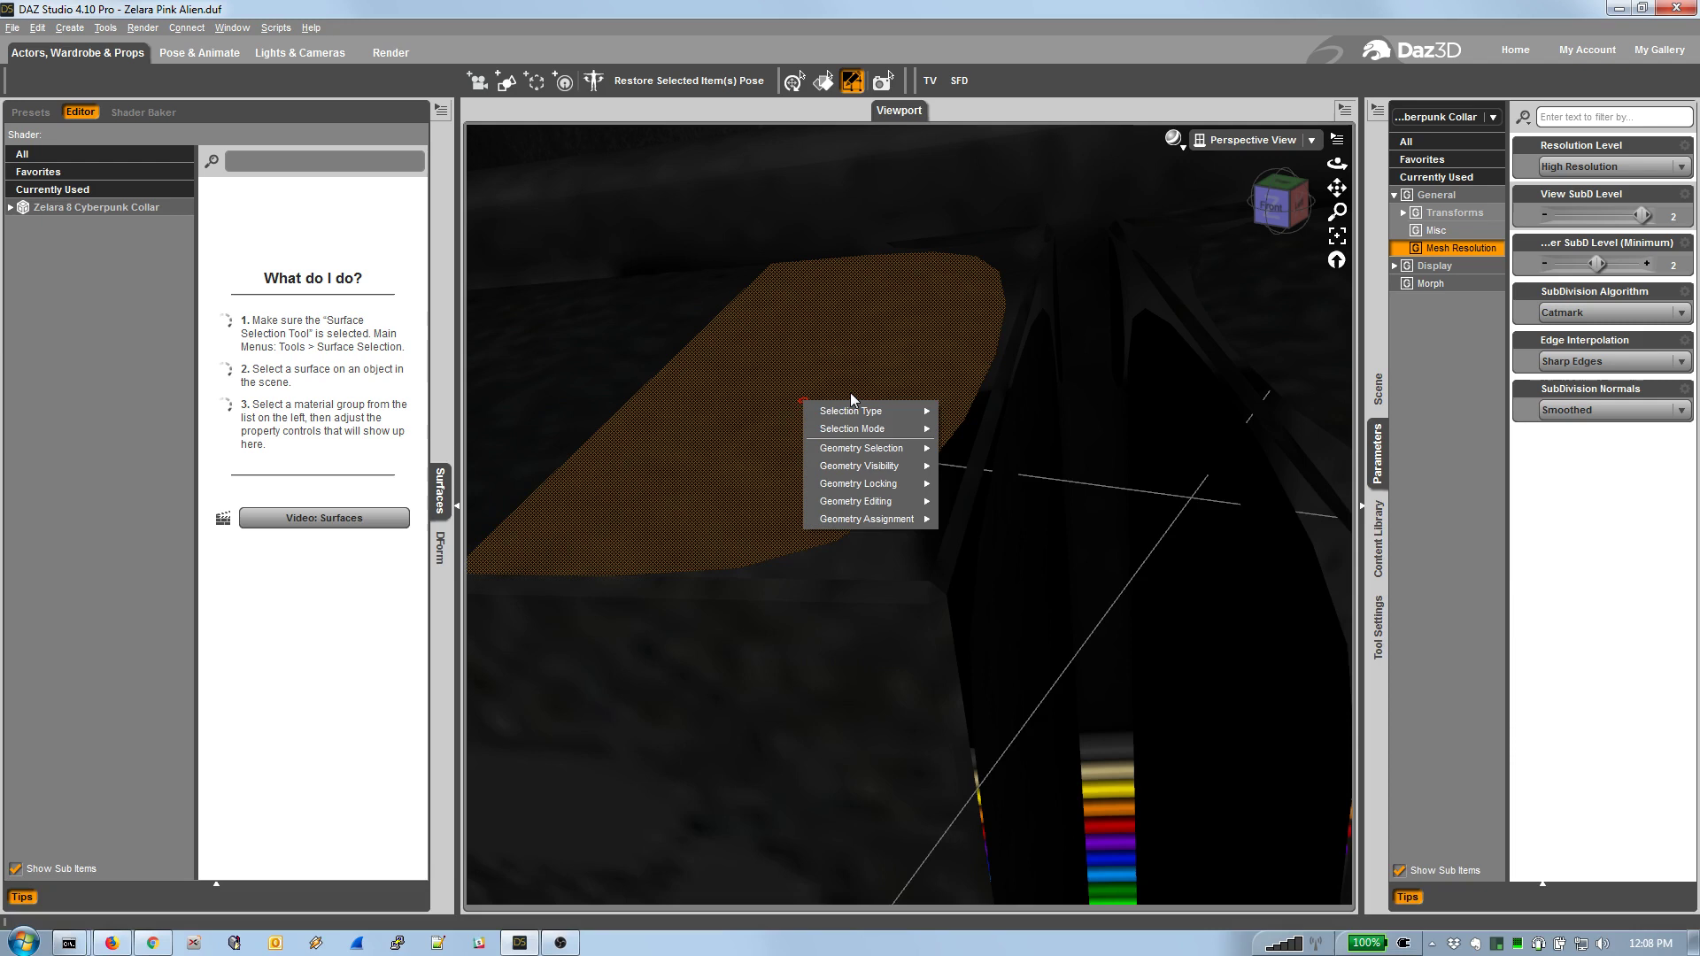
{"action": "mouse_move", "coordinate": [863, 411]}
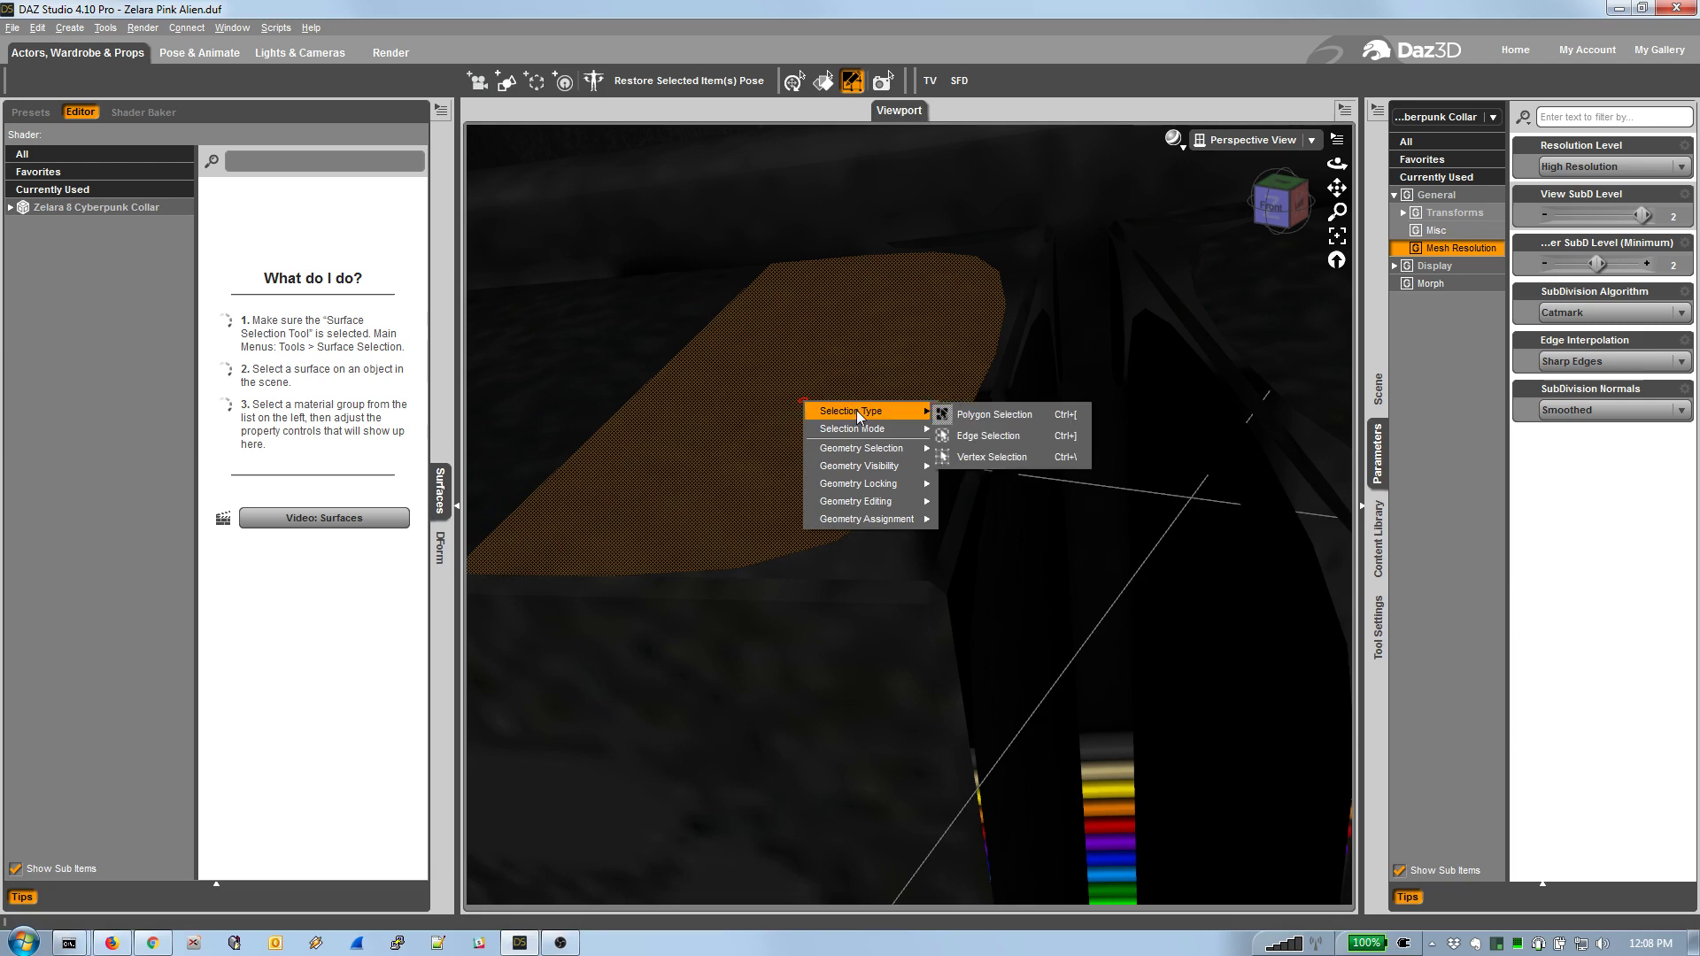
{"action": "left_click", "coordinate": [982, 456]}
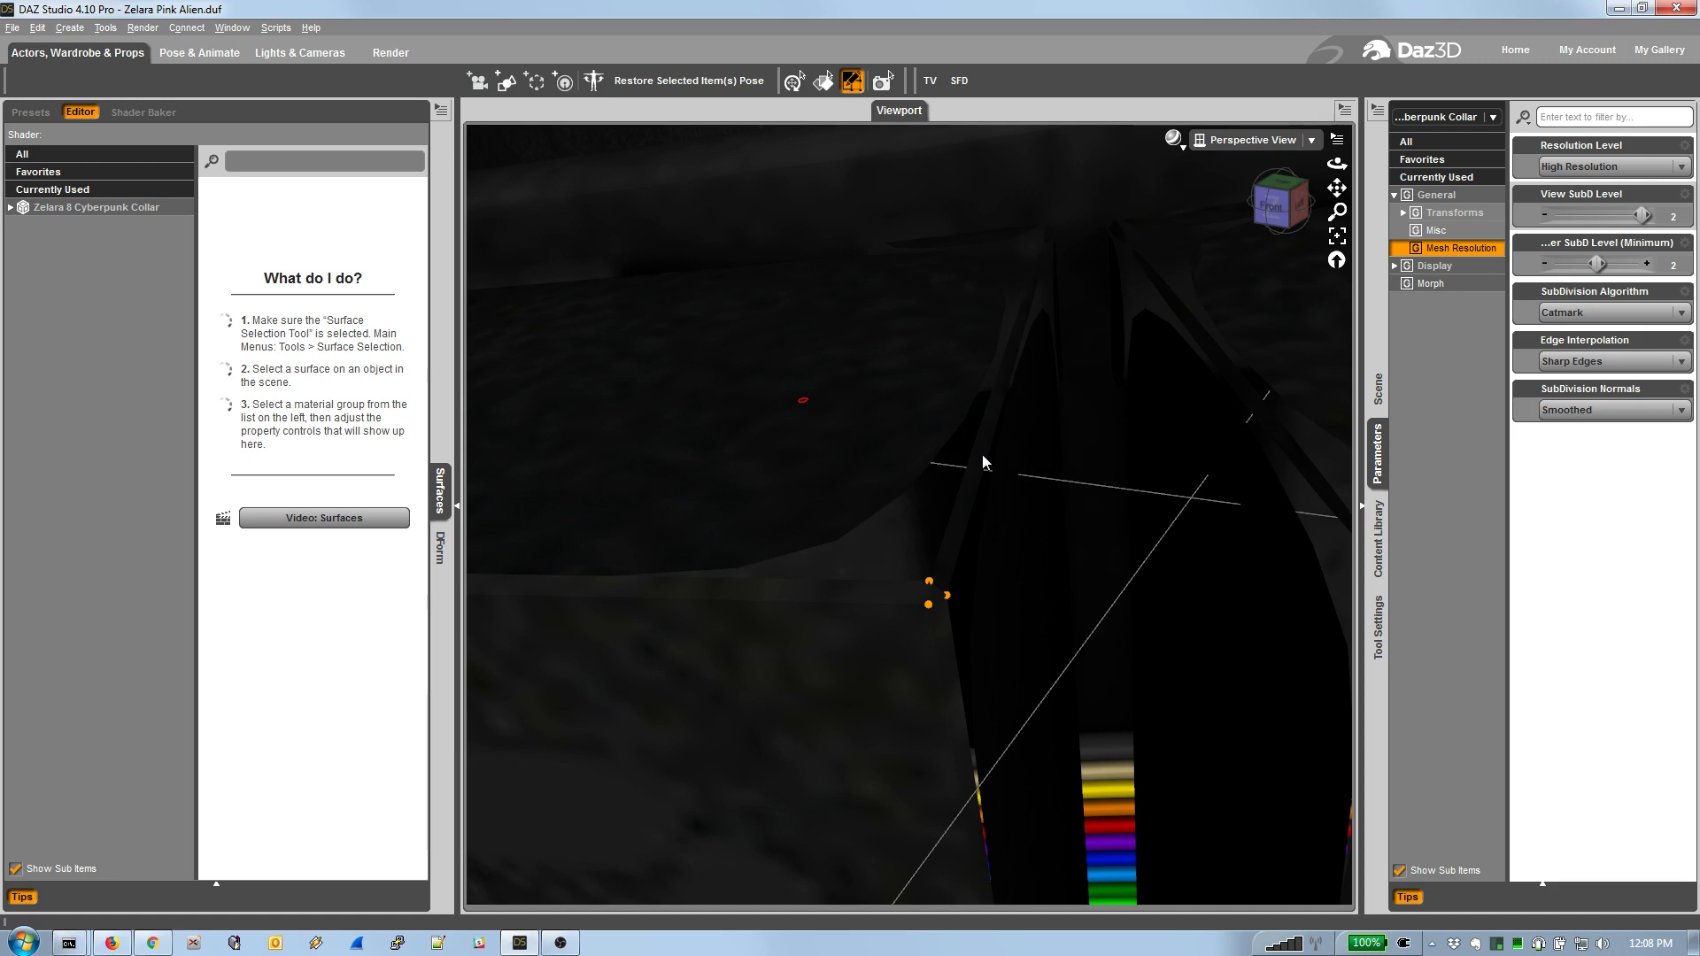
{"action": "right_click", "coordinate": [870, 436]}
{"action": "mouse_move", "coordinate": [941, 501]}
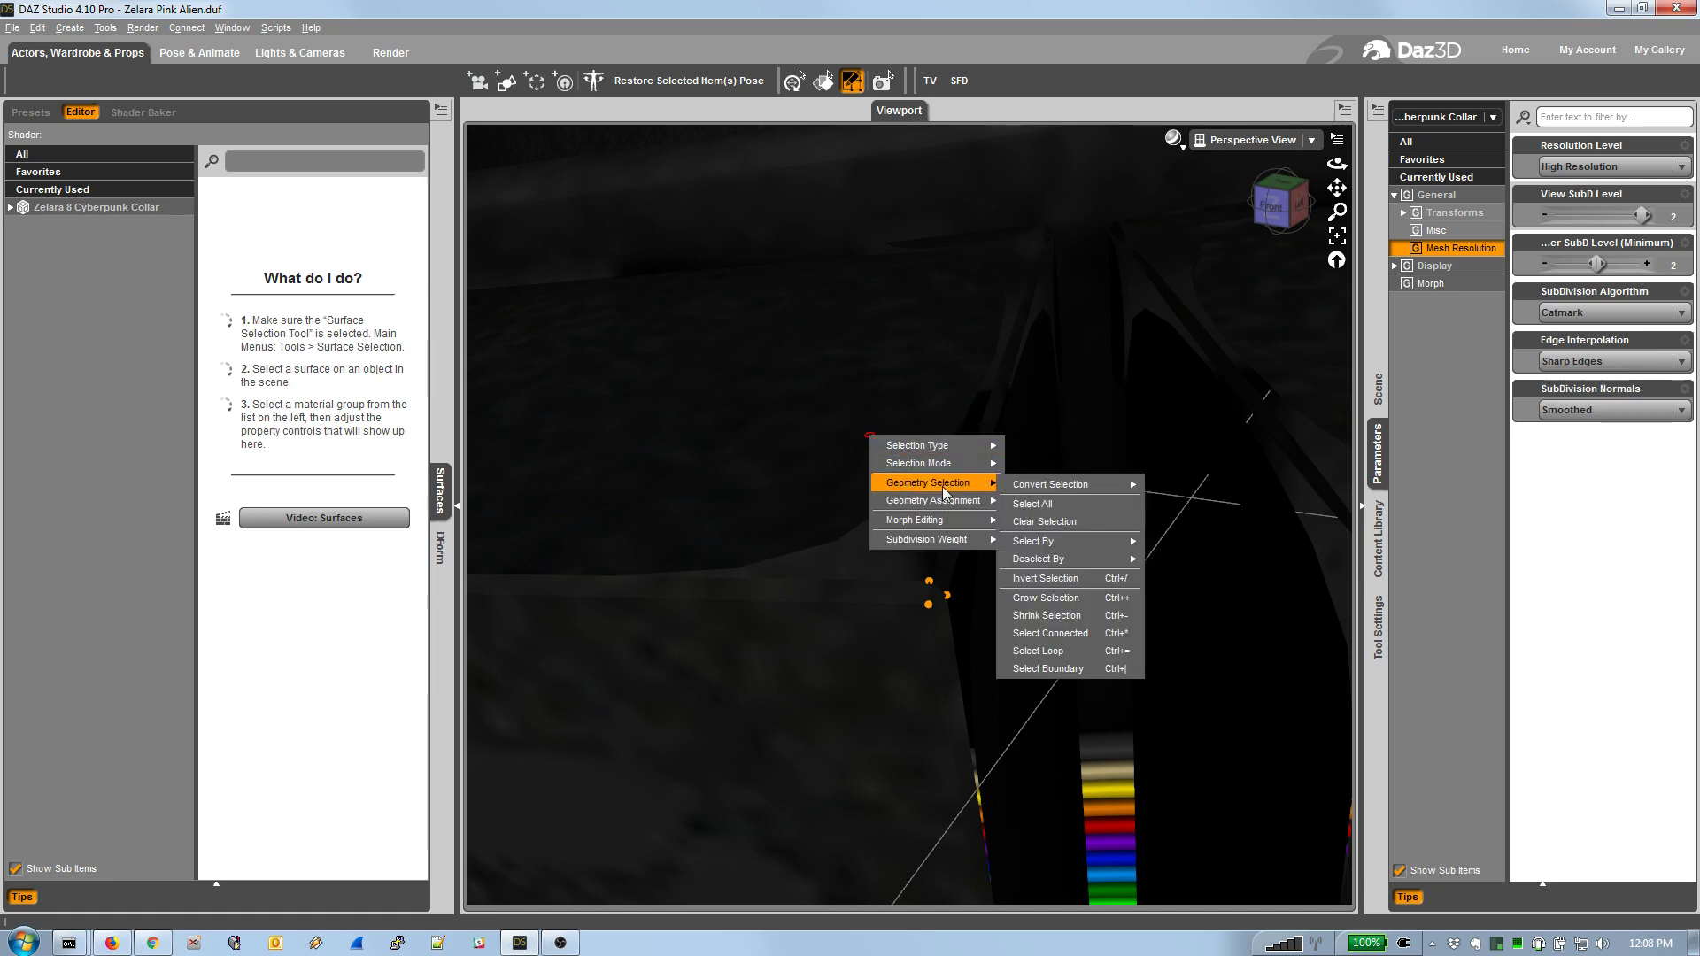
{"action": "mouse_move", "coordinate": [954, 448]}
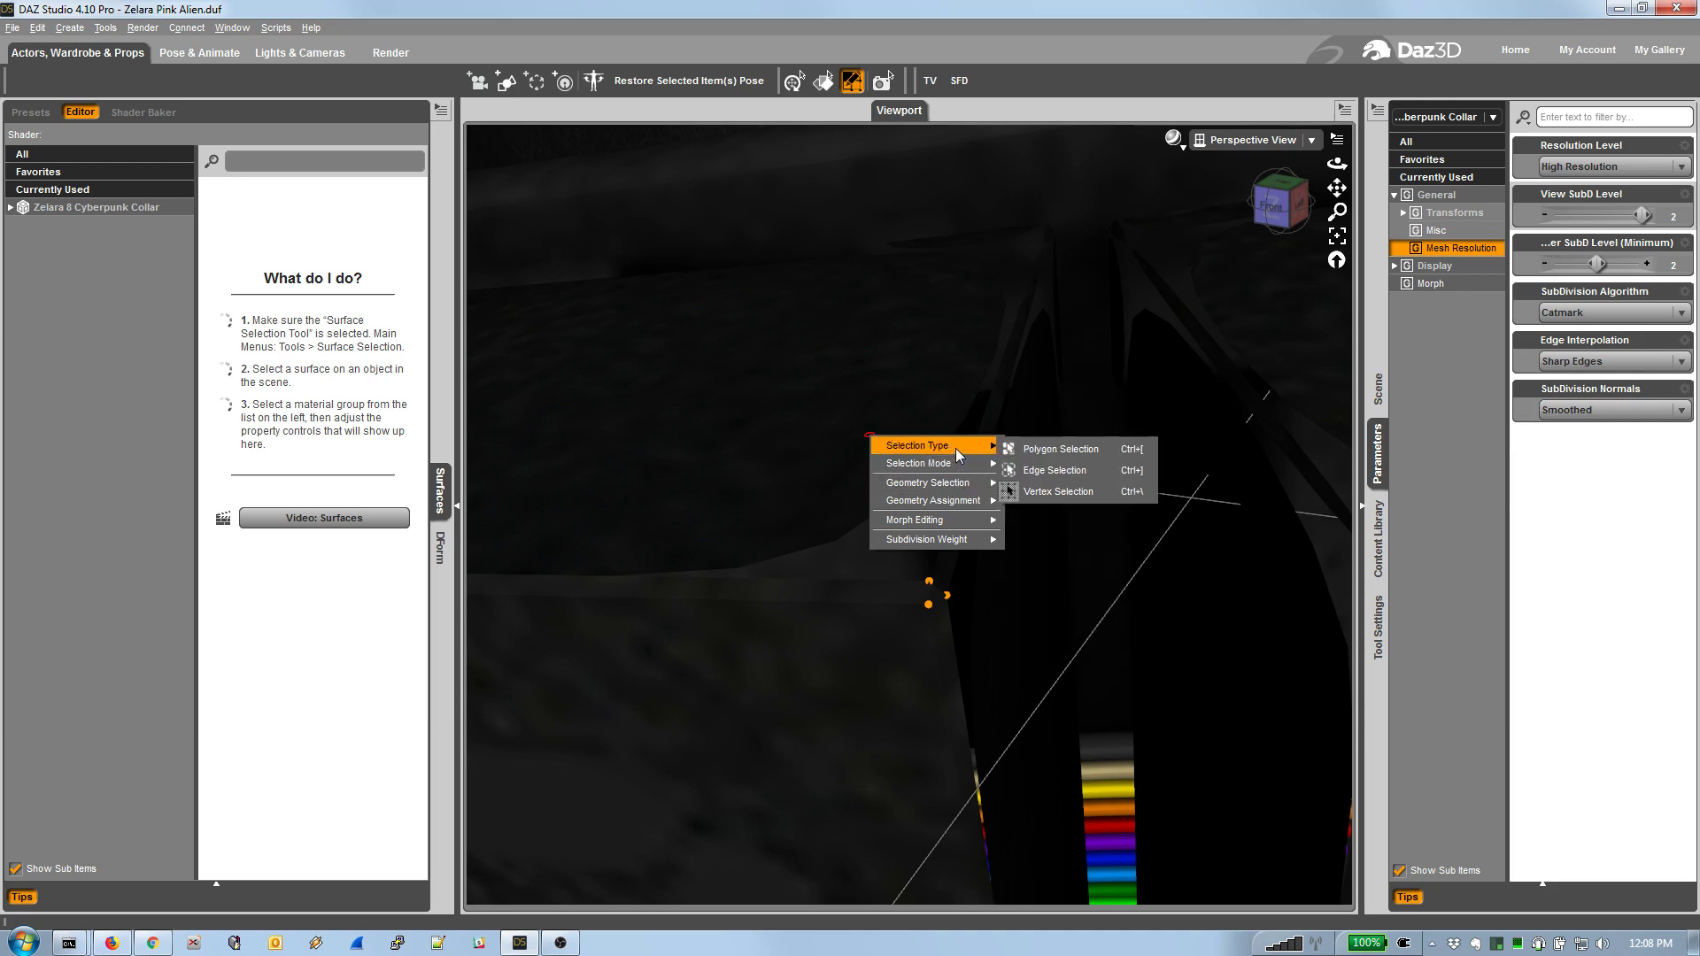
{"action": "left_click", "coordinate": [1061, 449]}
Convert the selected panel polygon to a vertex selection.
{"action": "right_click", "coordinate": [797, 434]}
{"action": "mouse_move", "coordinate": [864, 478]}
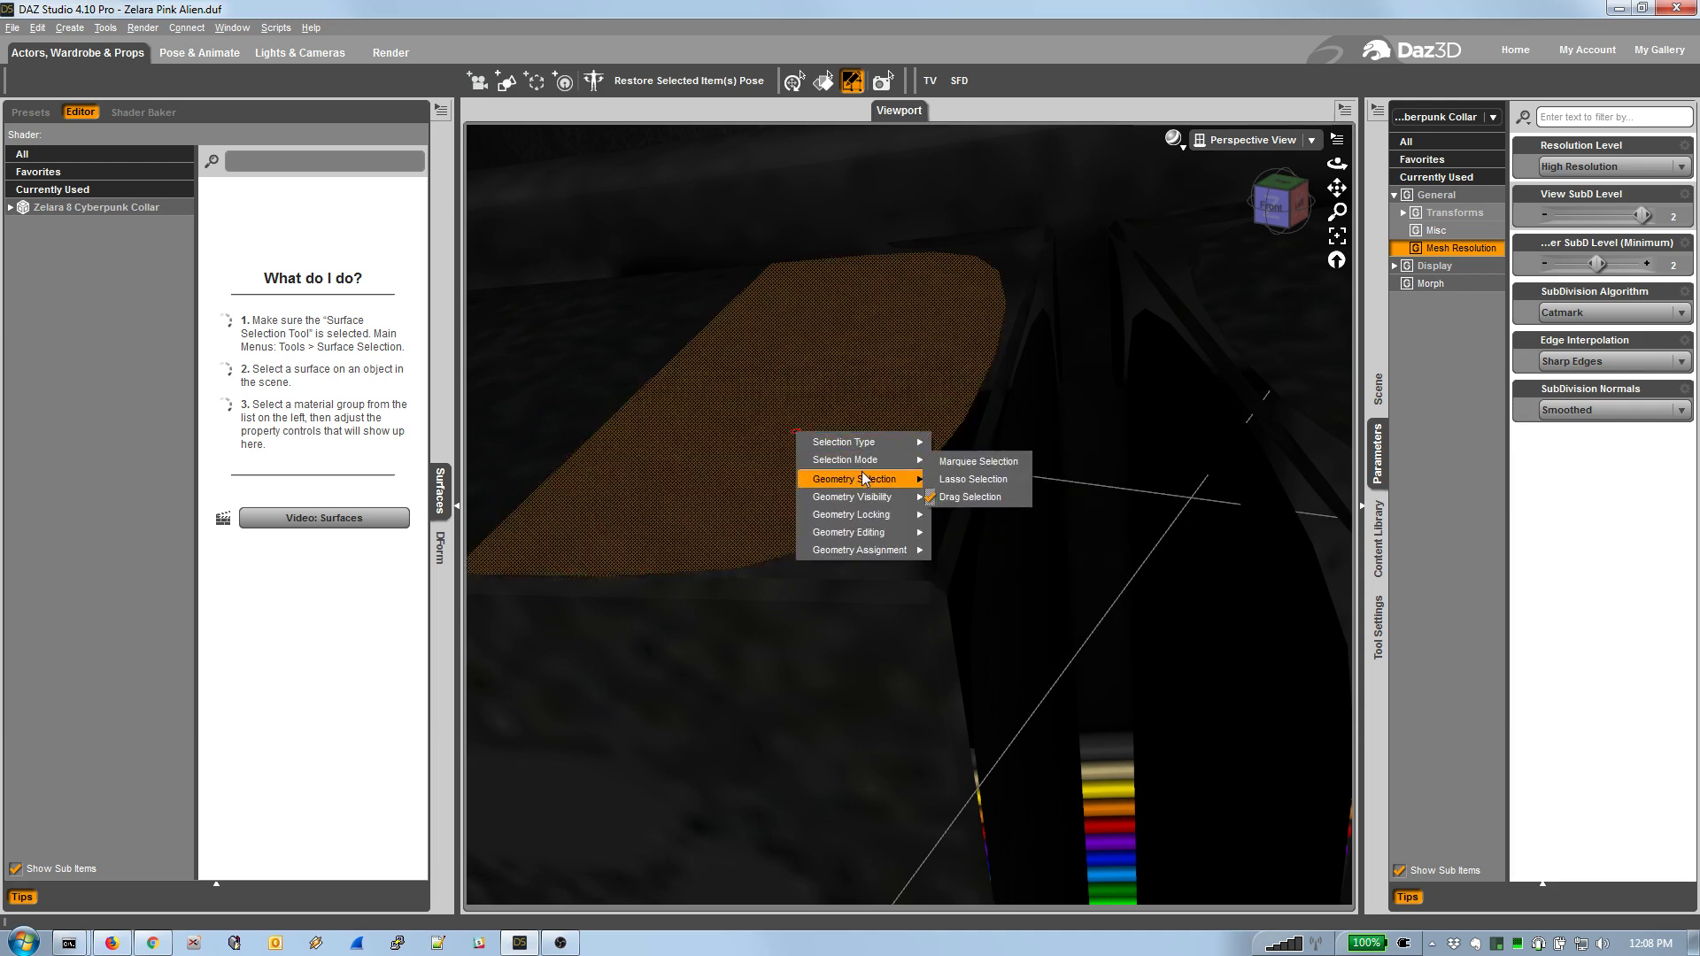
{"action": "mouse_move", "coordinate": [1016, 493]}
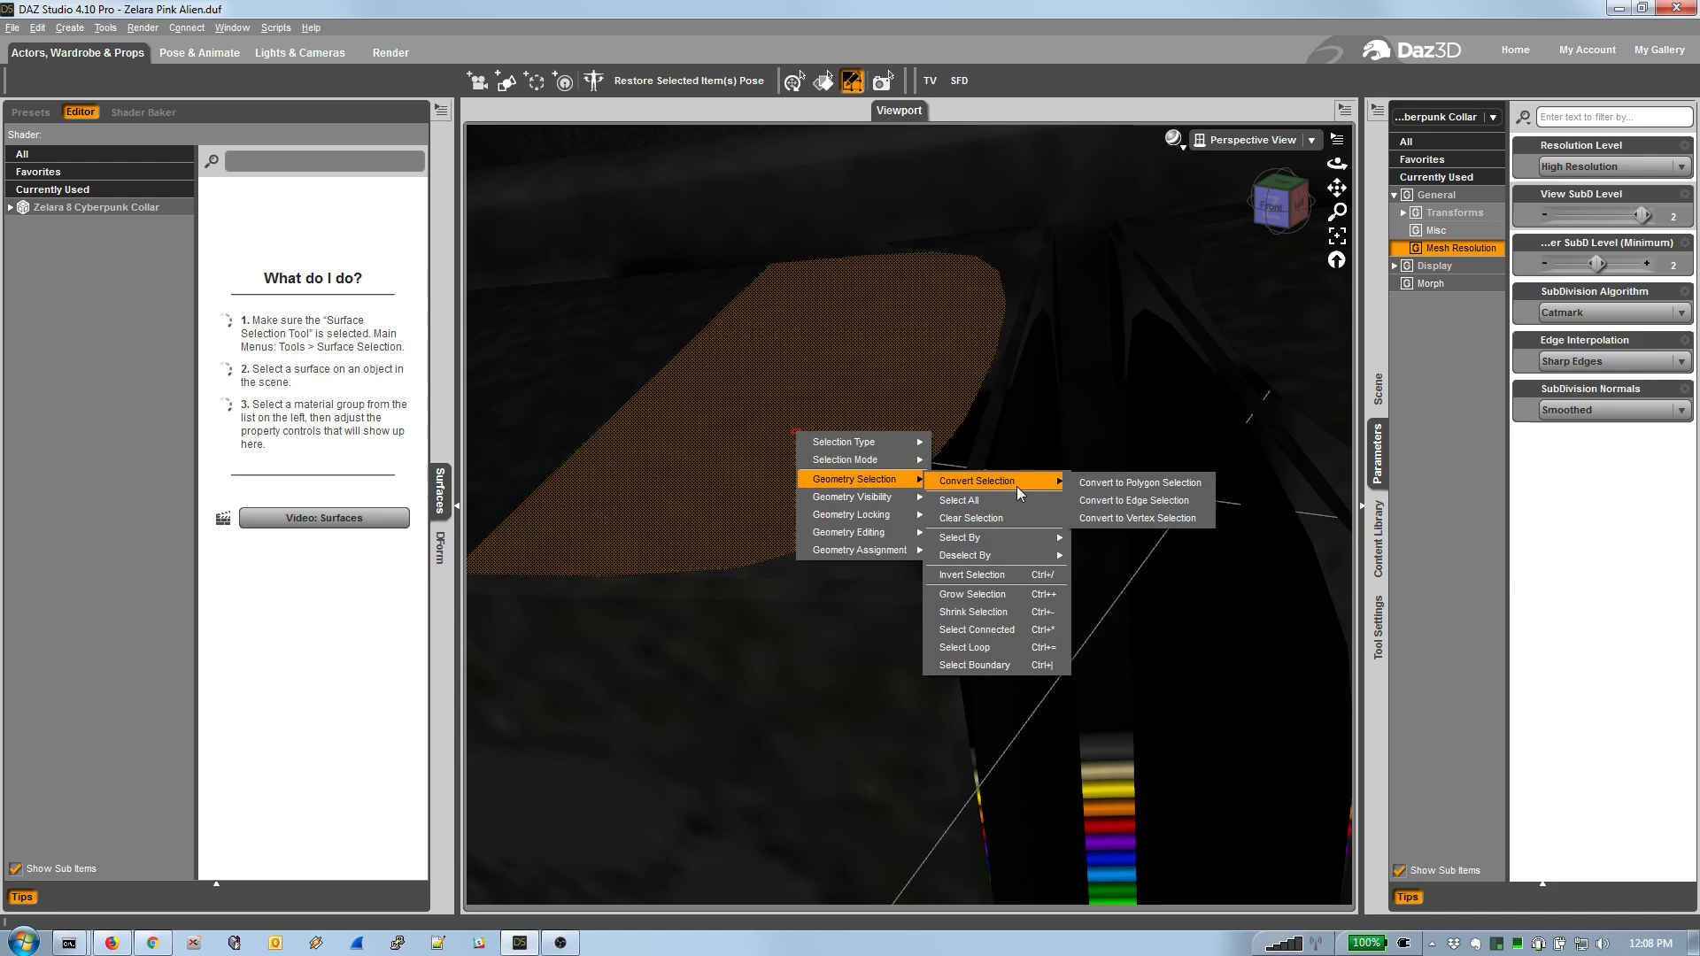
{"action": "left_click", "coordinate": [1136, 519]}
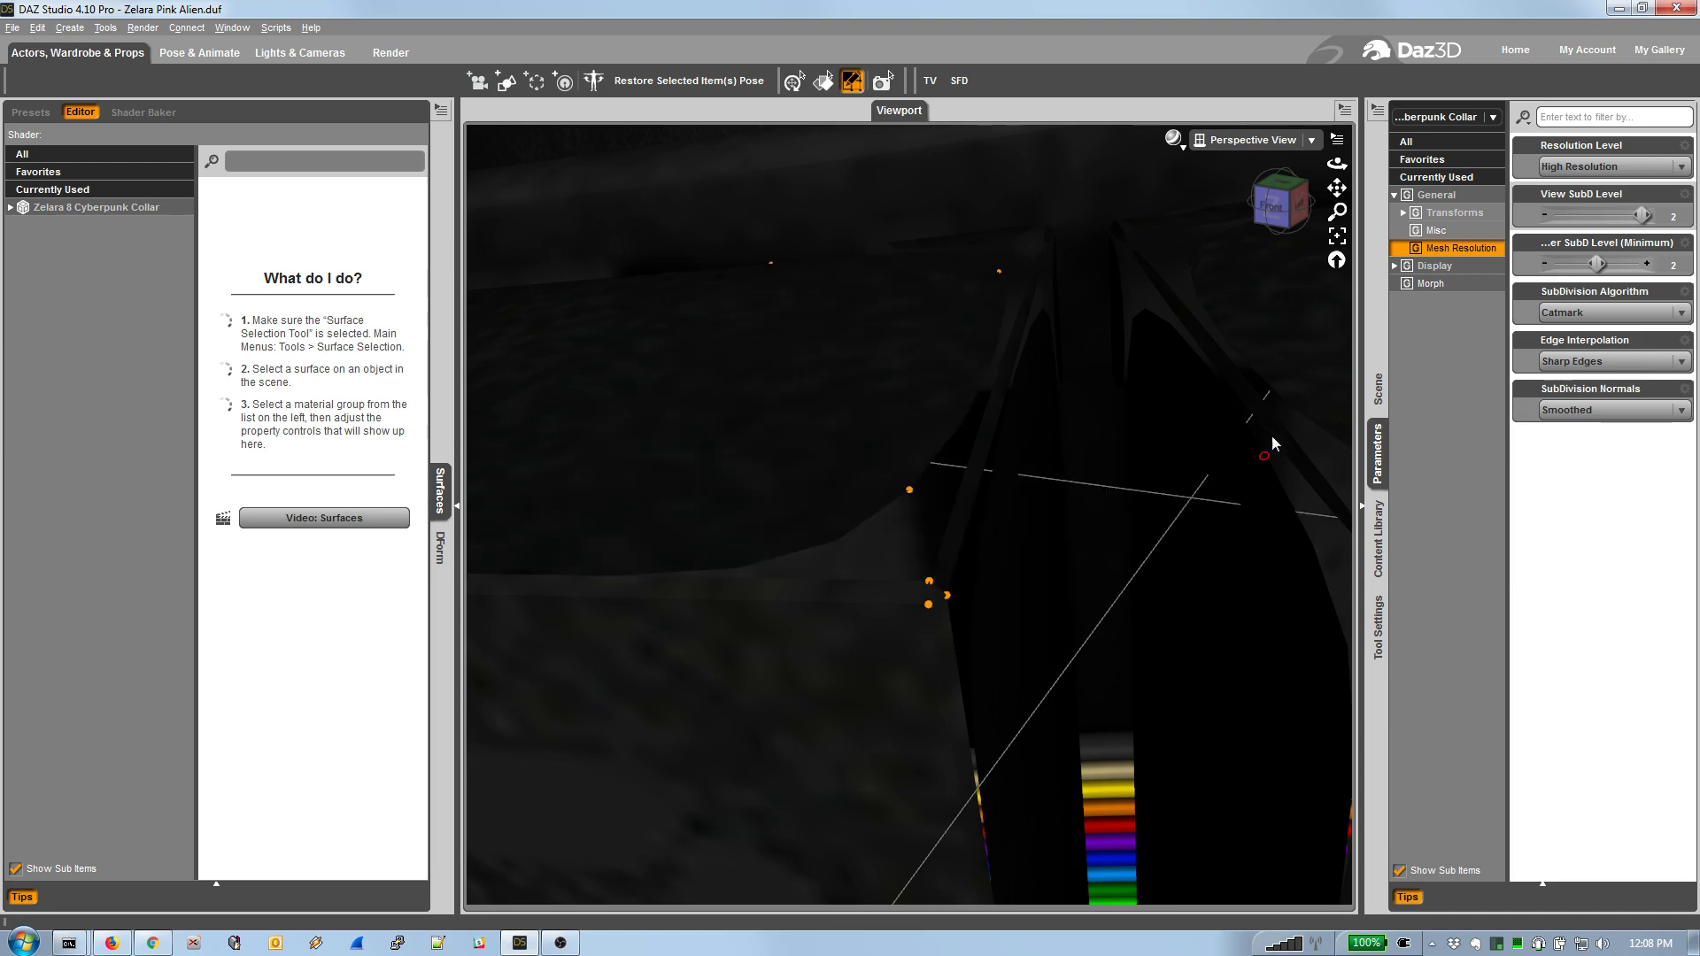
Deselect the two panel vertices farthest from the wire strip, using Marquee Selection mode for the upper one.
{"action": "left_click_drag", "start_coordinate": [1337, 188], "coordinate": [1545, 213]}
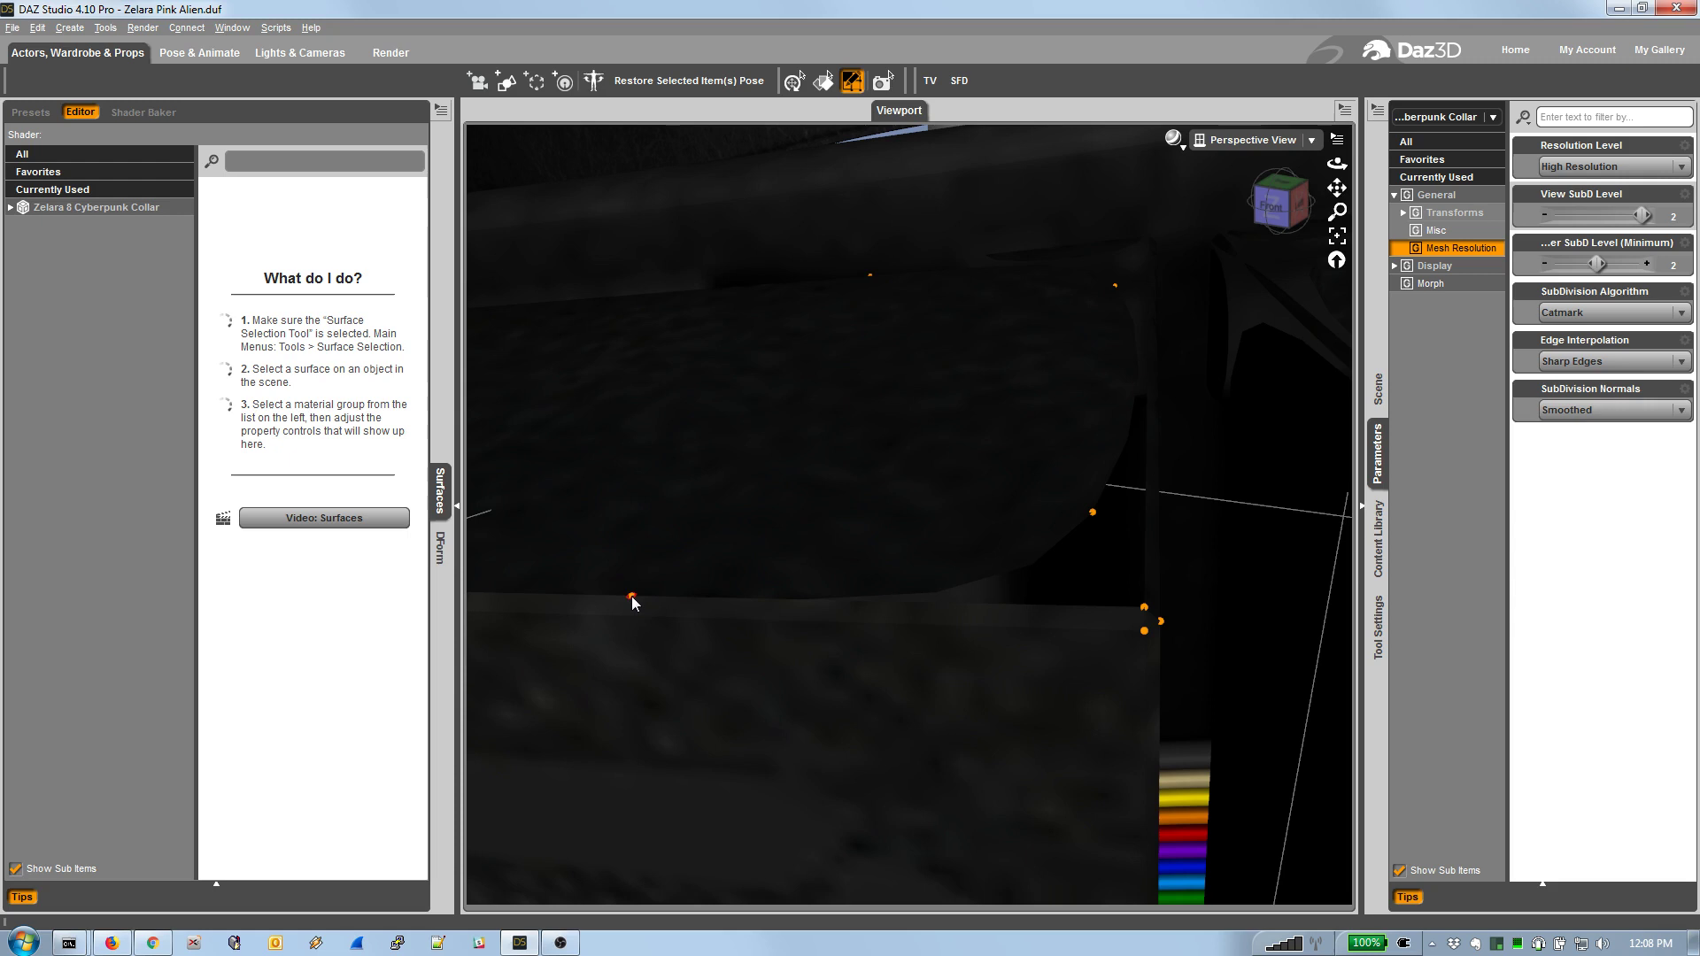
{"action": "left_click", "coordinate": [871, 275]}
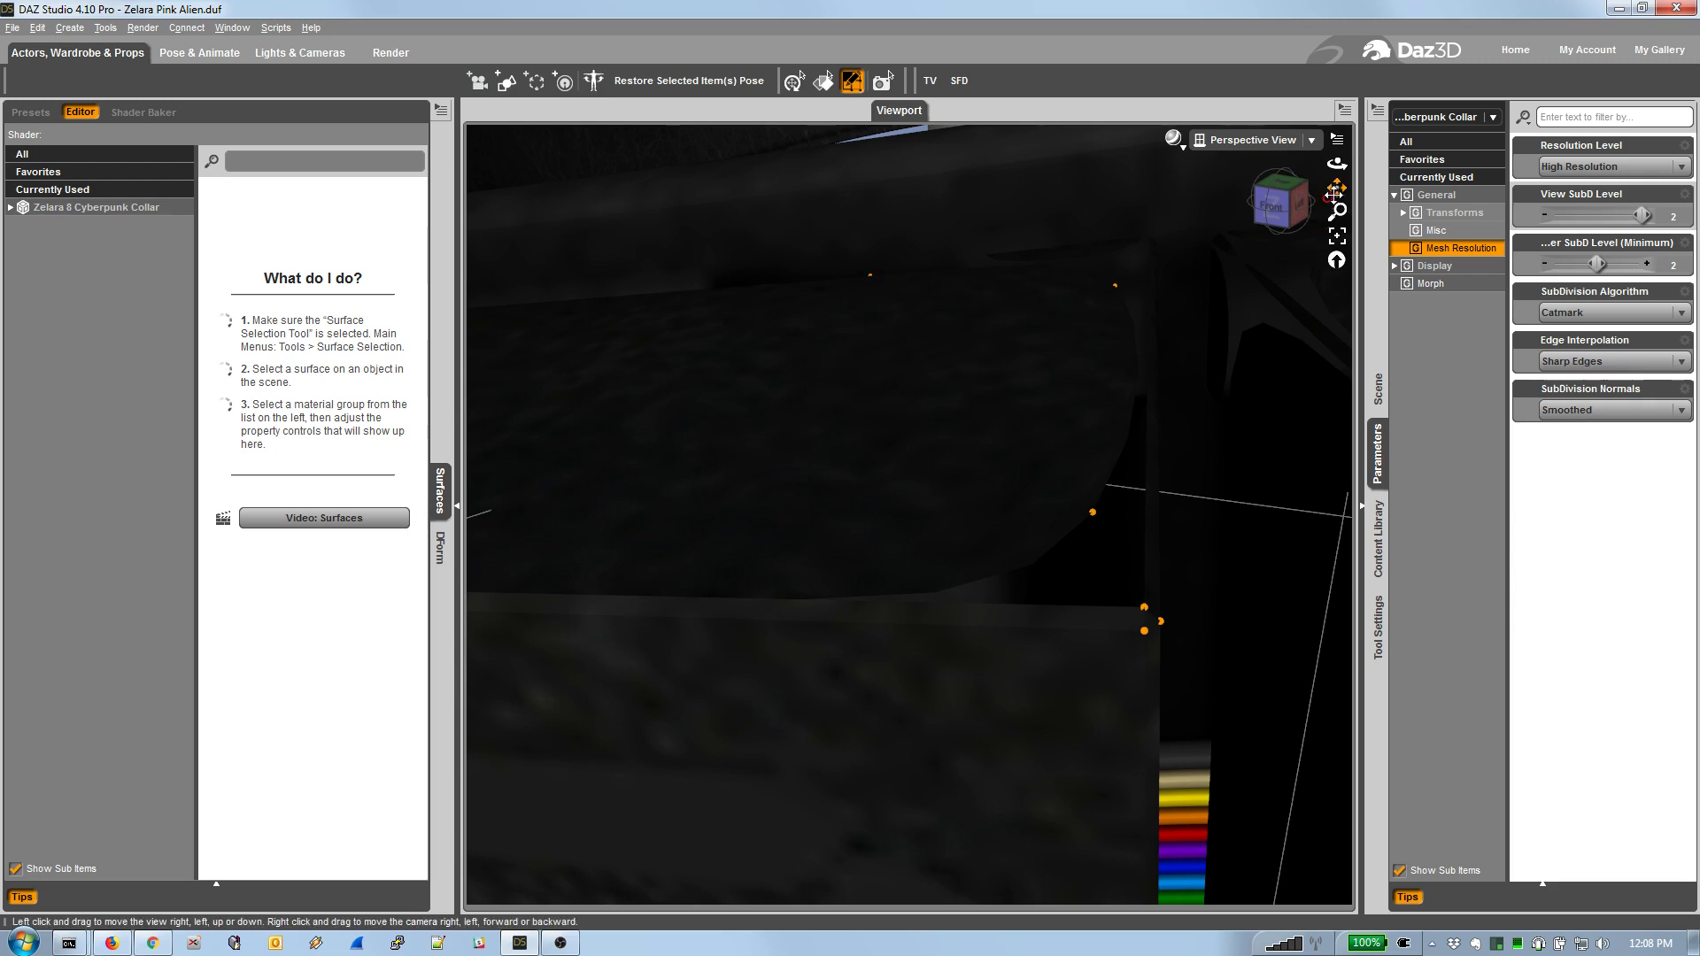
{"action": "left_click_drag", "start_coordinate": [1337, 211], "coordinate": [1283, 202]}
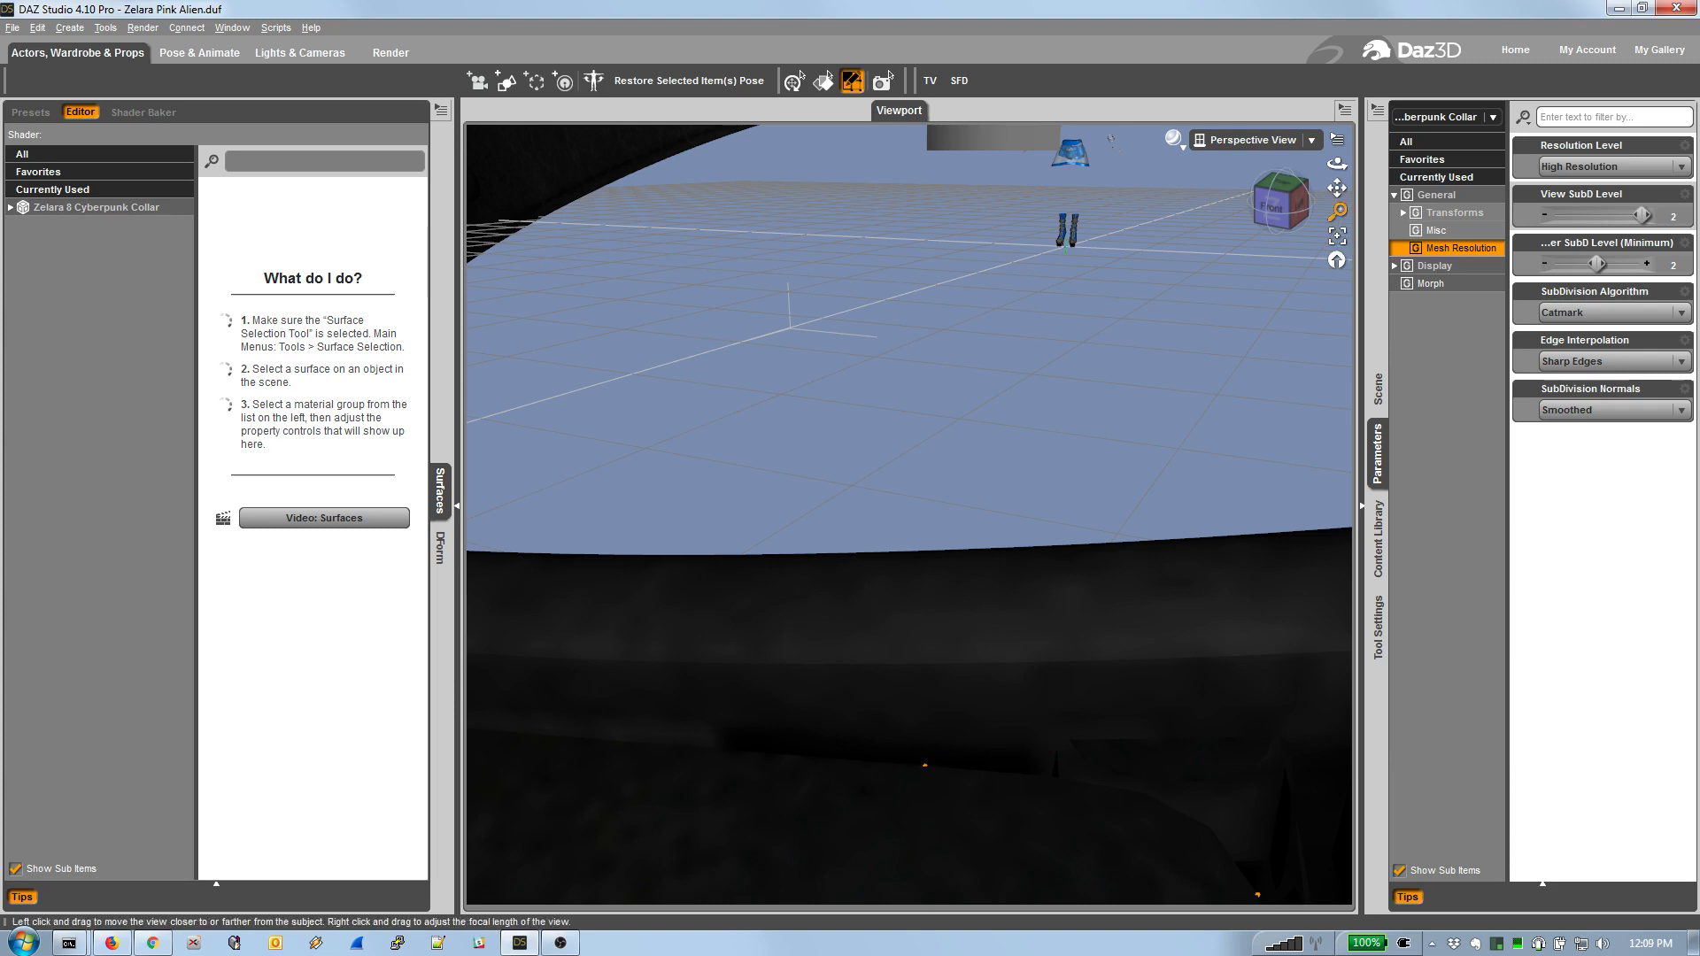
{"action": "left_click_drag", "start_coordinate": [1336, 211], "coordinate": [1337, 223]}
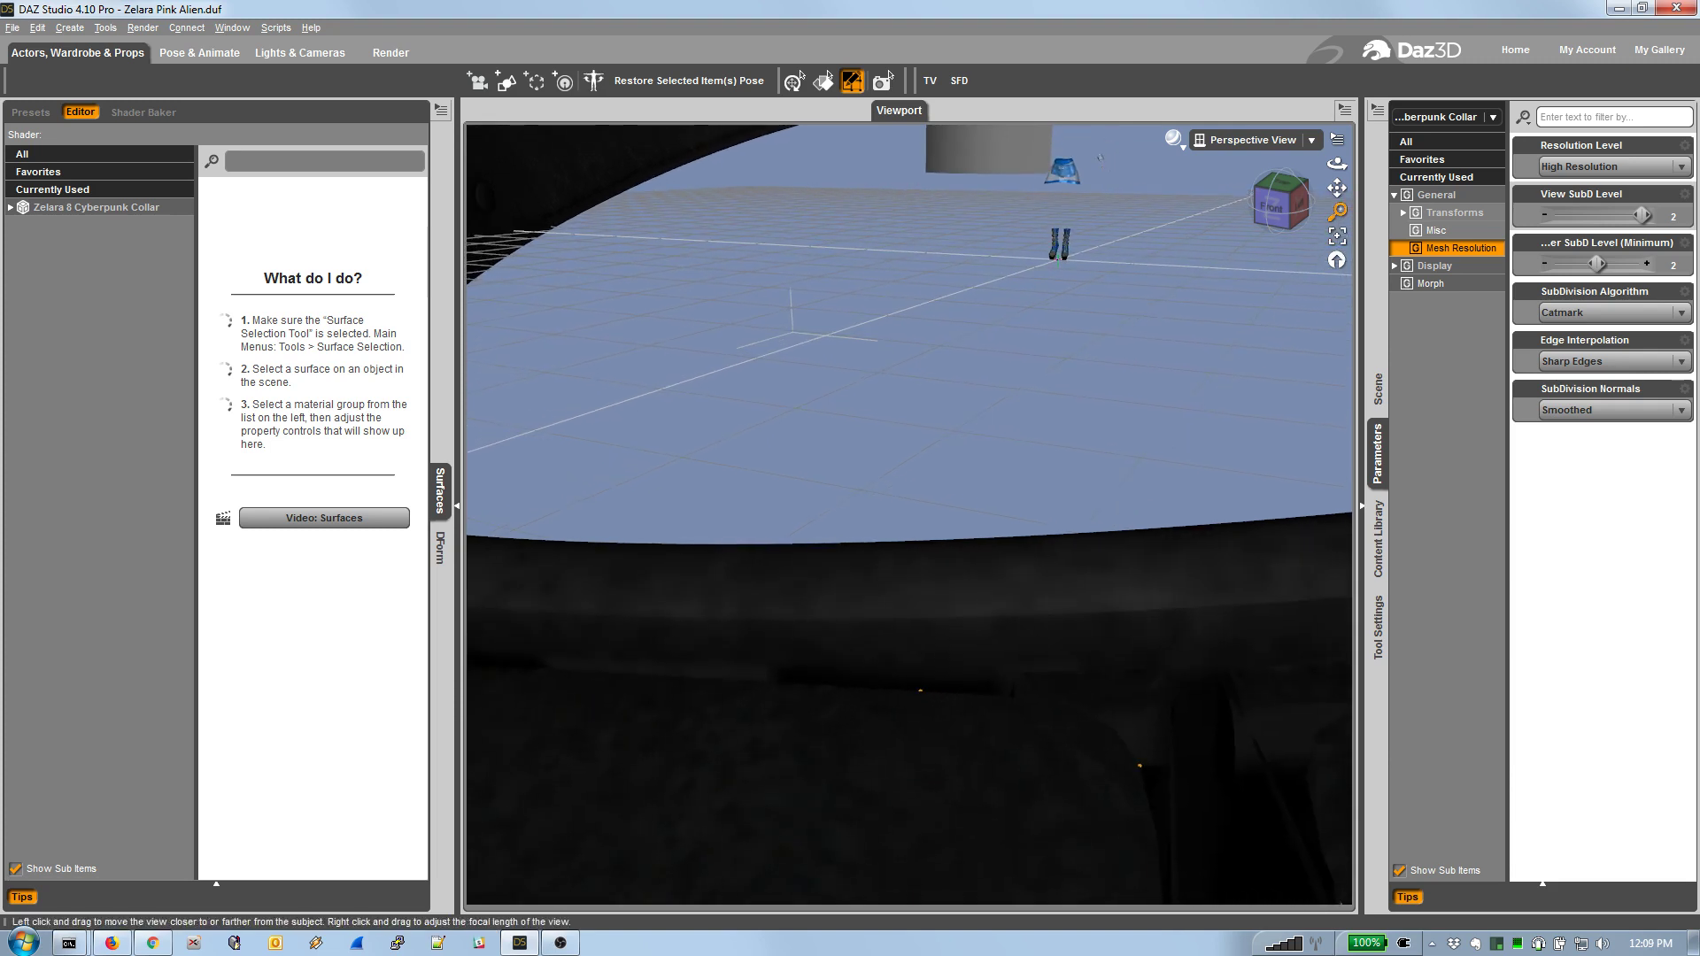
{"action": "right_click", "coordinate": [841, 439]}
{"action": "mouse_move", "coordinate": [921, 464]}
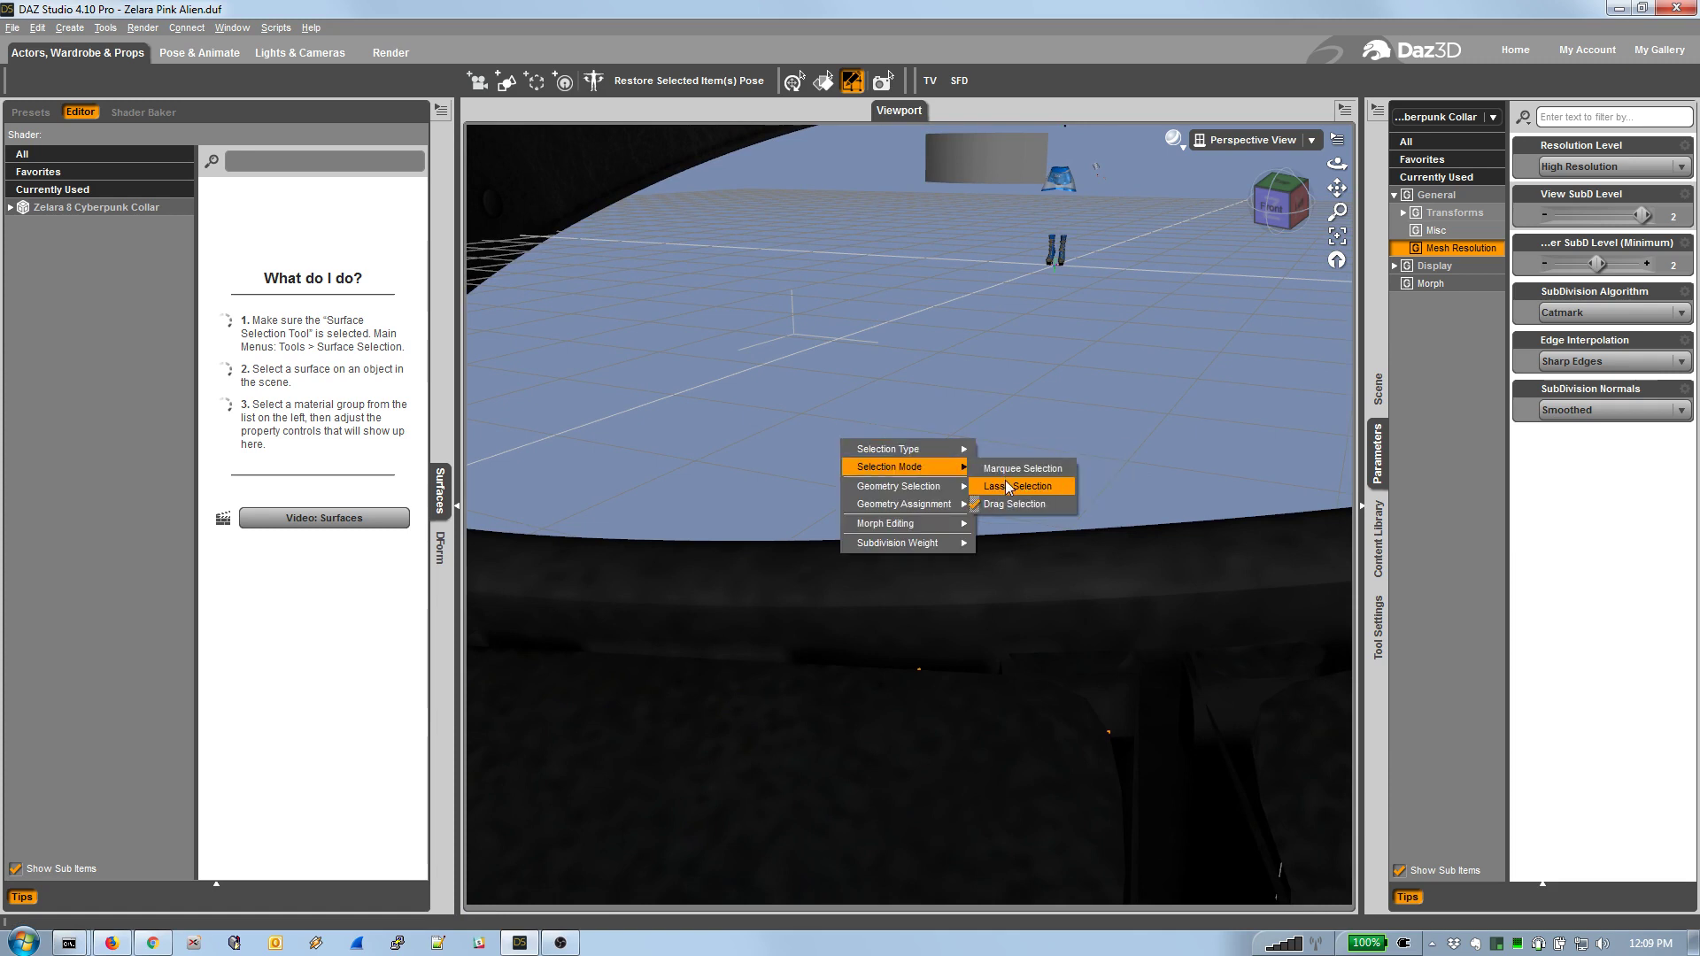
{"action": "left_click", "coordinate": [1005, 452]}
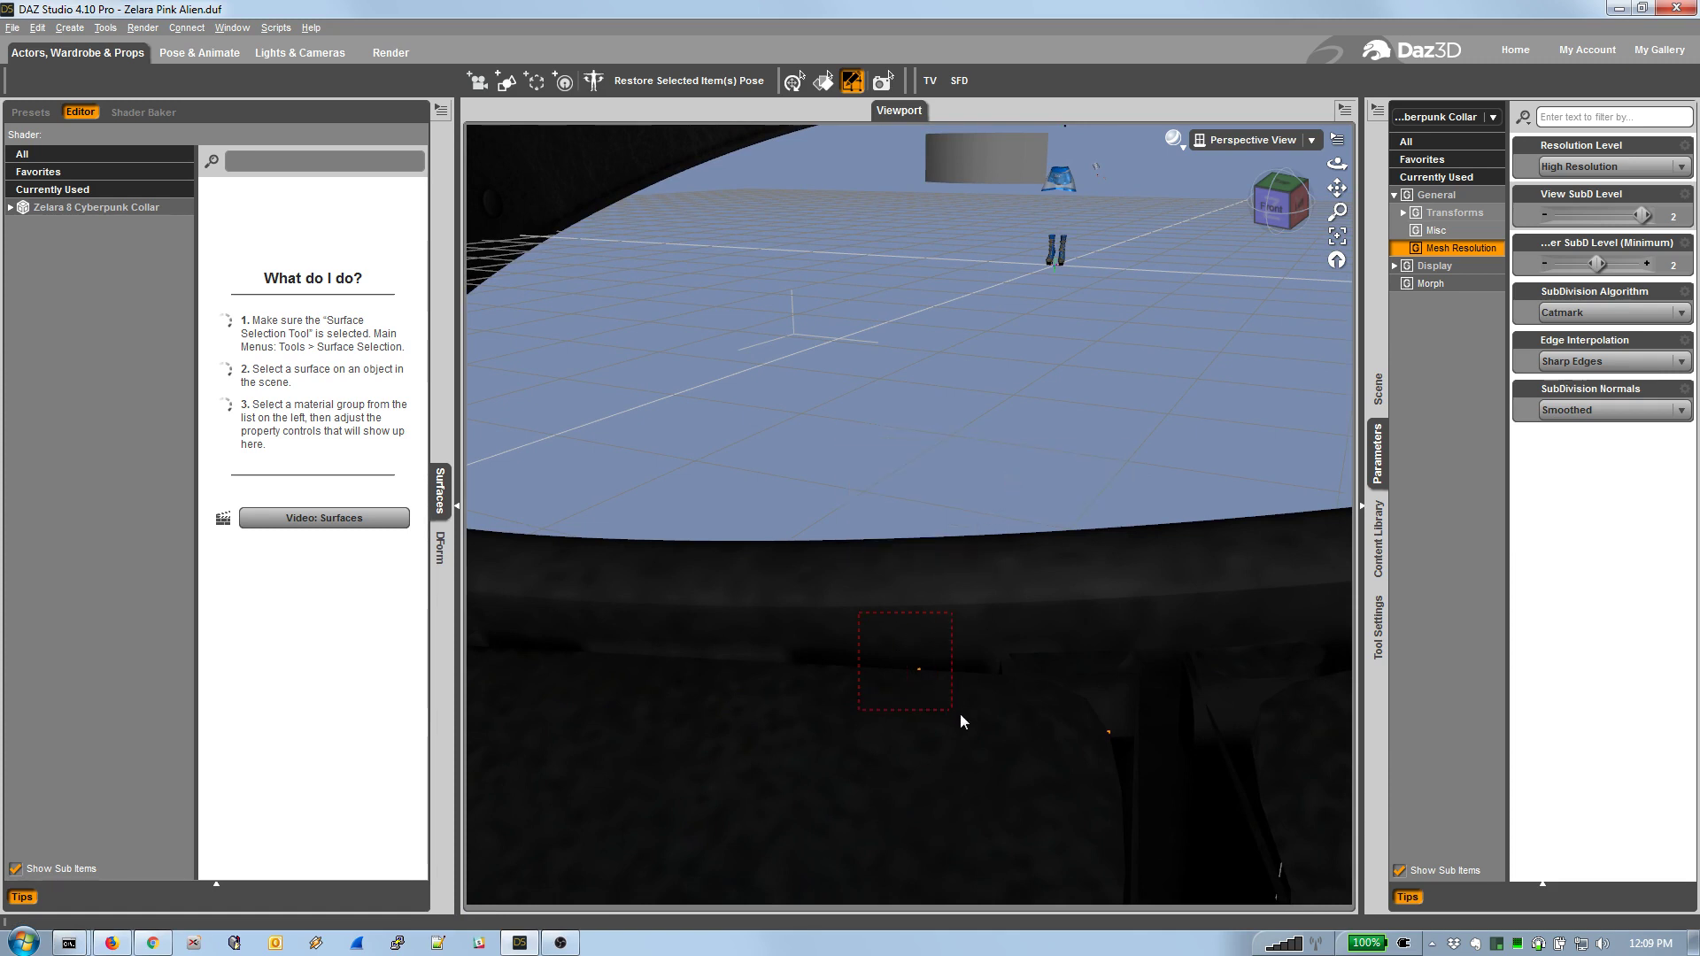
Apply a subdivision weight to the panel vertices still selected beside the wire strip.
{"action": "scroll", "coordinate": [933, 715], "scroll_direction": "down", "scroll_amount": 3}
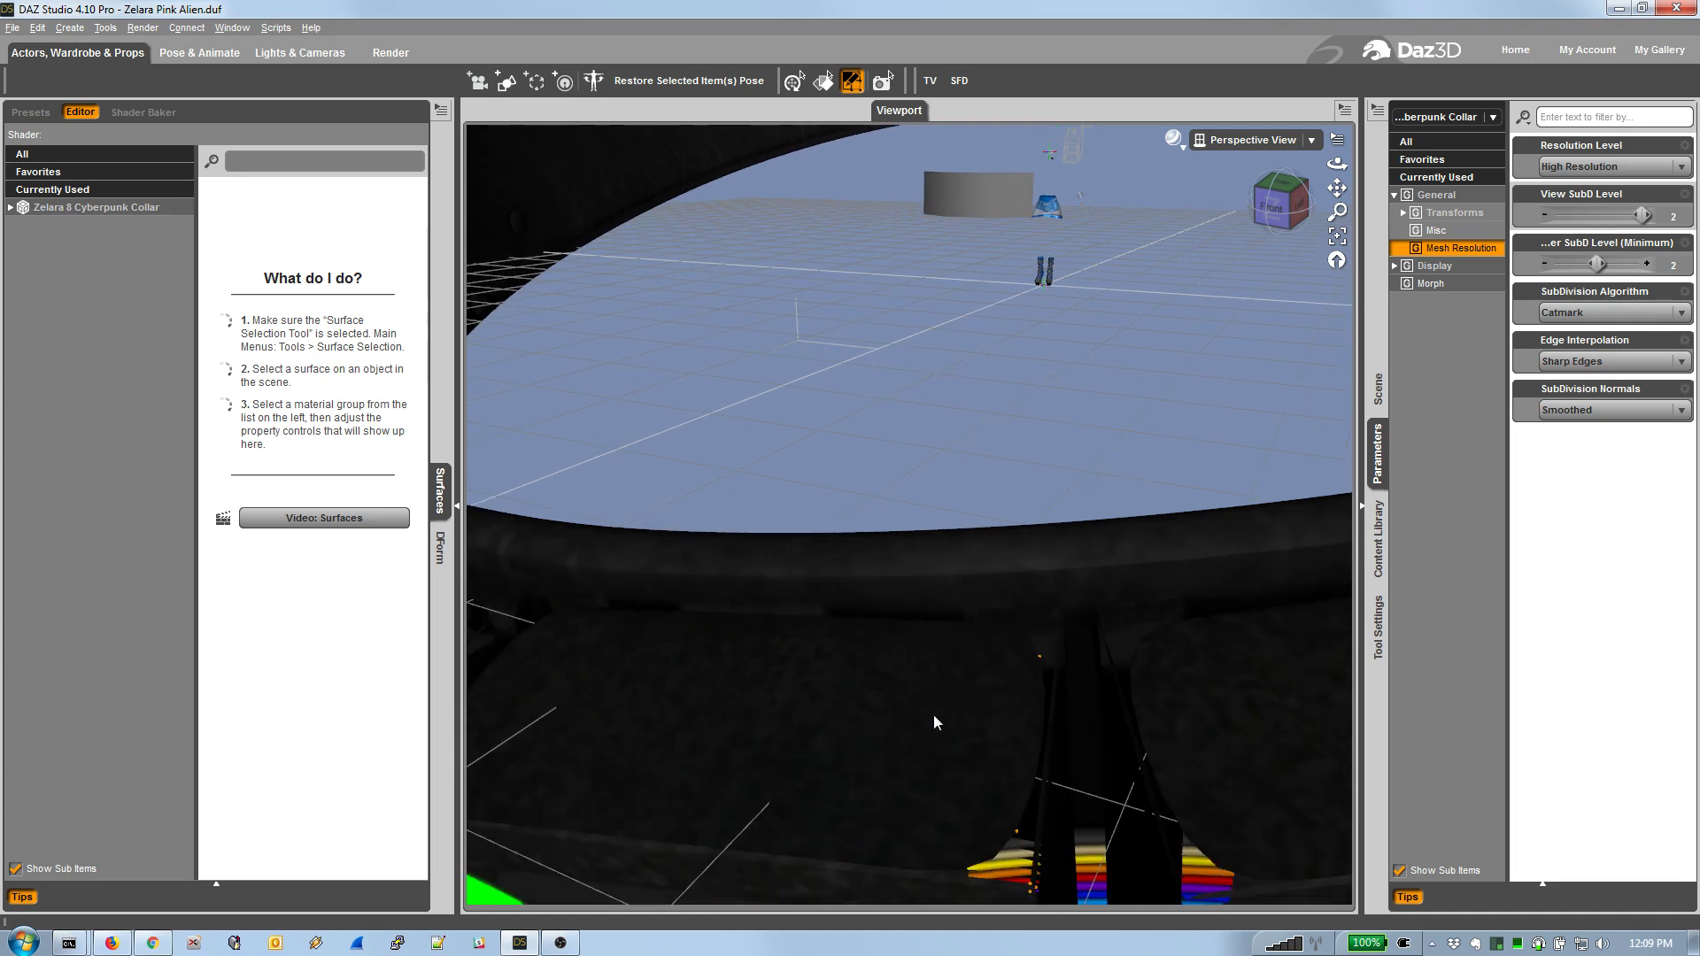
{"action": "mouse_move", "coordinate": [1337, 187]}
{"action": "left_mouse_down"}
{"action": "mouse_move", "coordinate": [1320, 140]}
{"action": "mouse_move", "coordinate": [1337, 216]}
{"action": "left_mouse_up"}
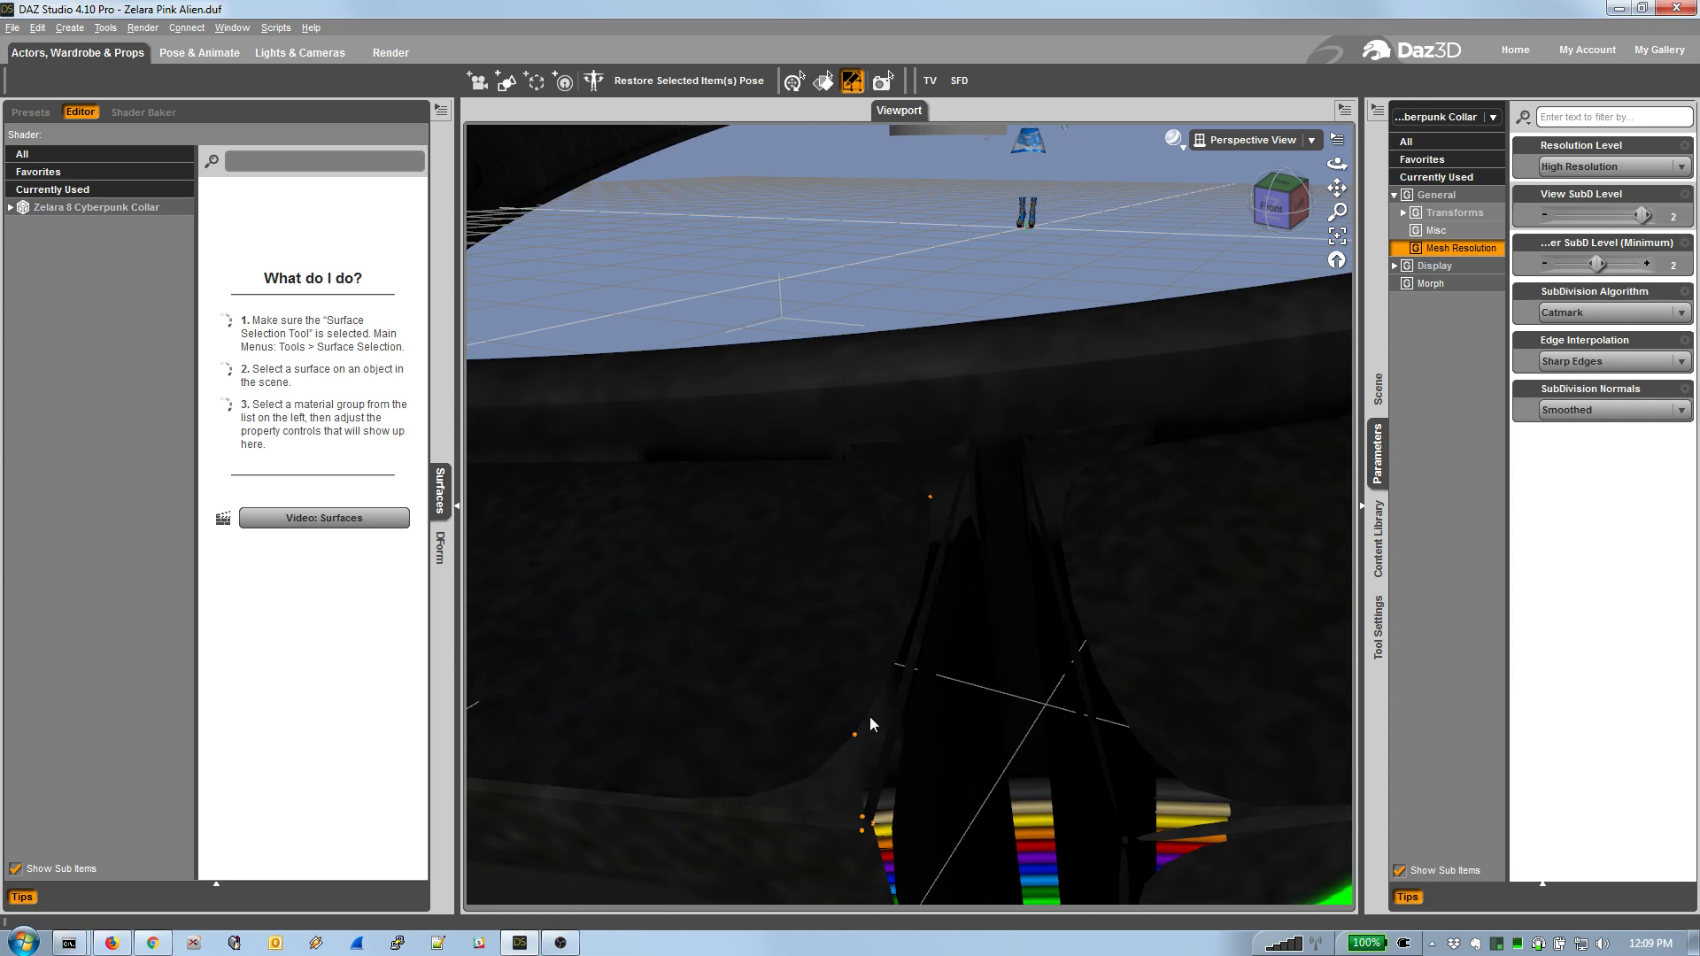
{"action": "right_click", "coordinate": [725, 567]}
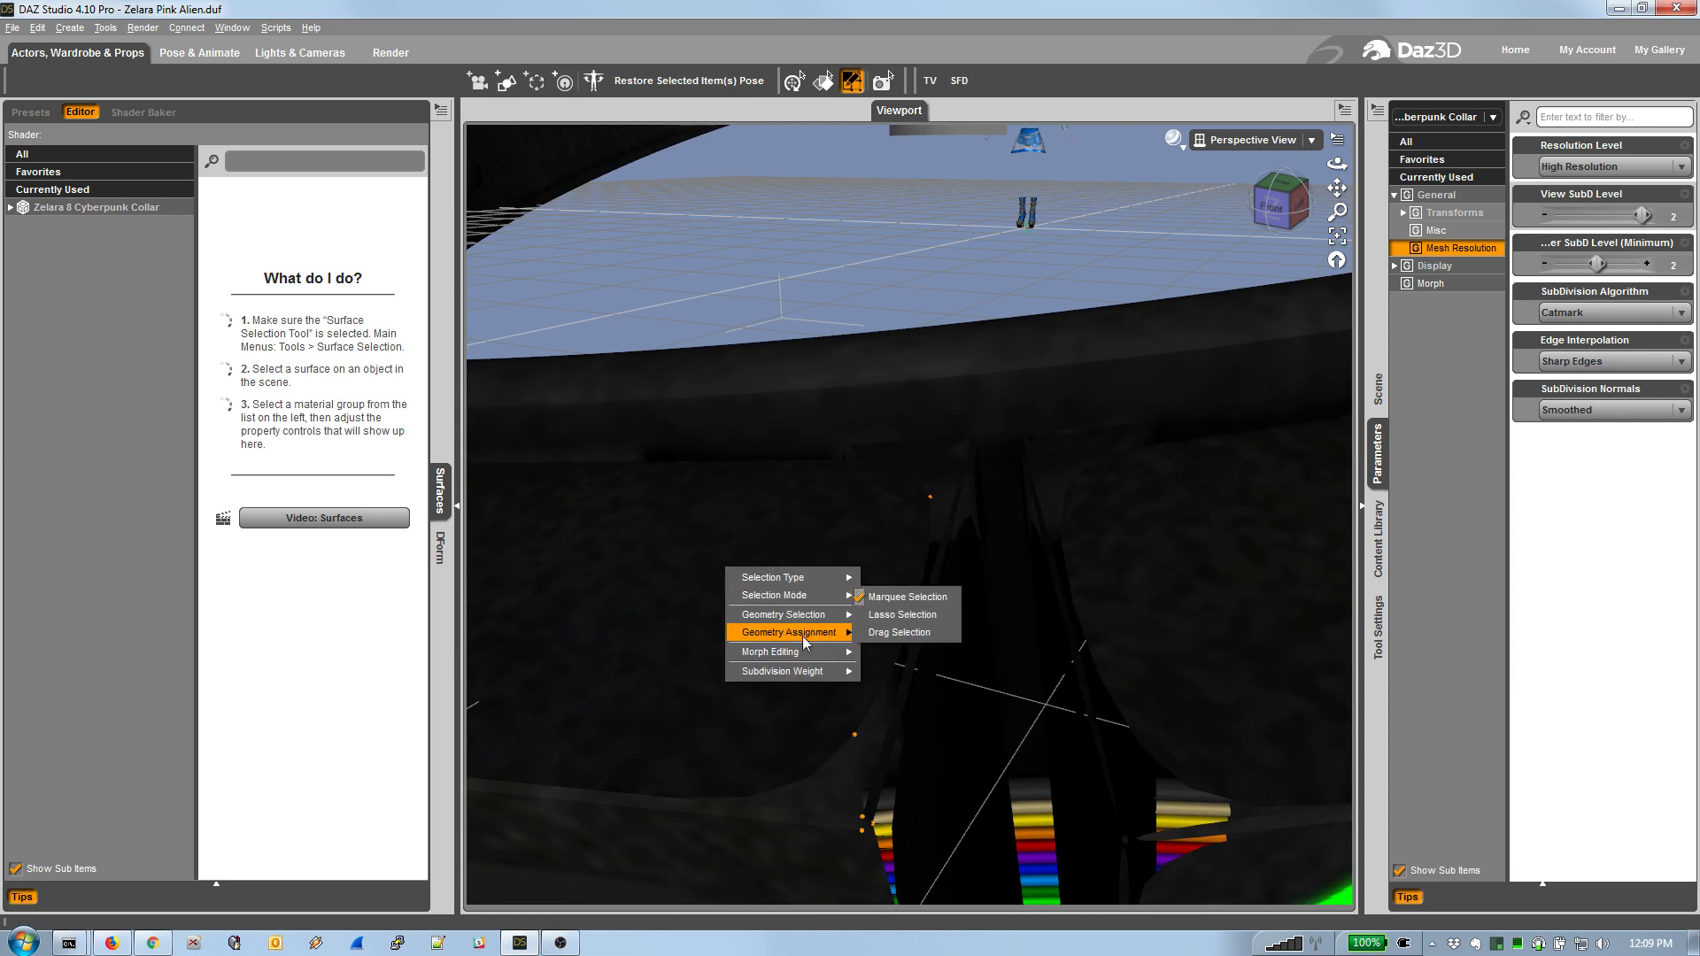
{"action": "mouse_move", "coordinate": [802, 658]}
{"action": "left_click", "coordinate": [897, 678]}
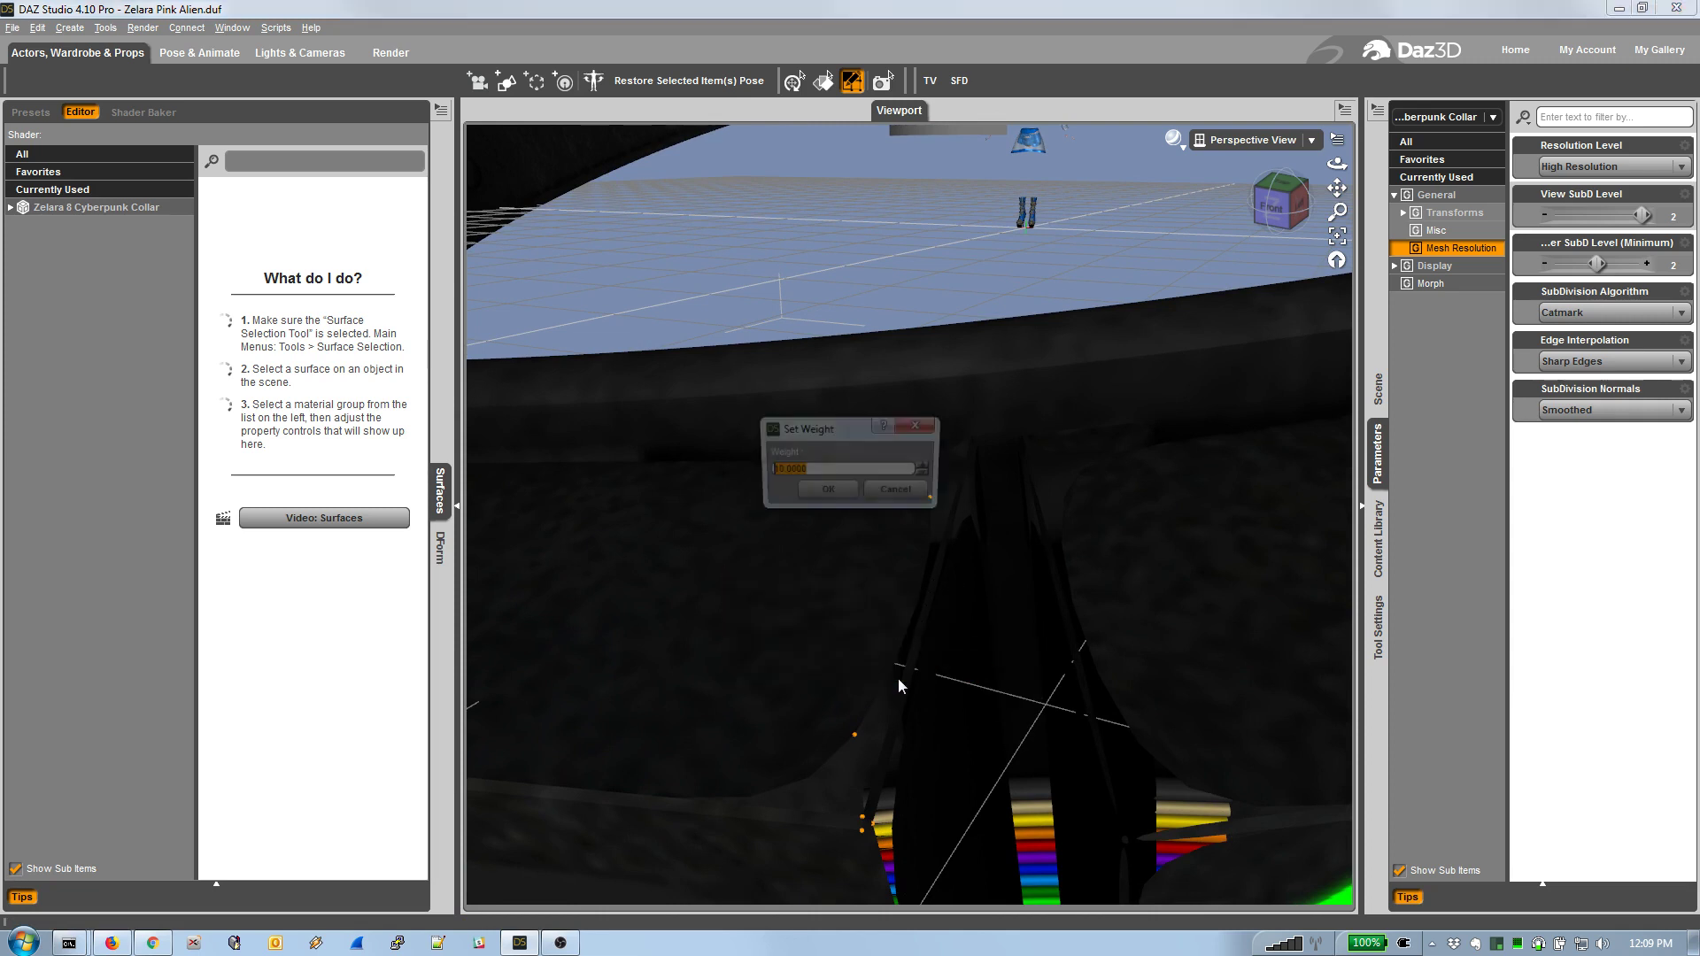
{"action": "left_click", "coordinate": [825, 492]}
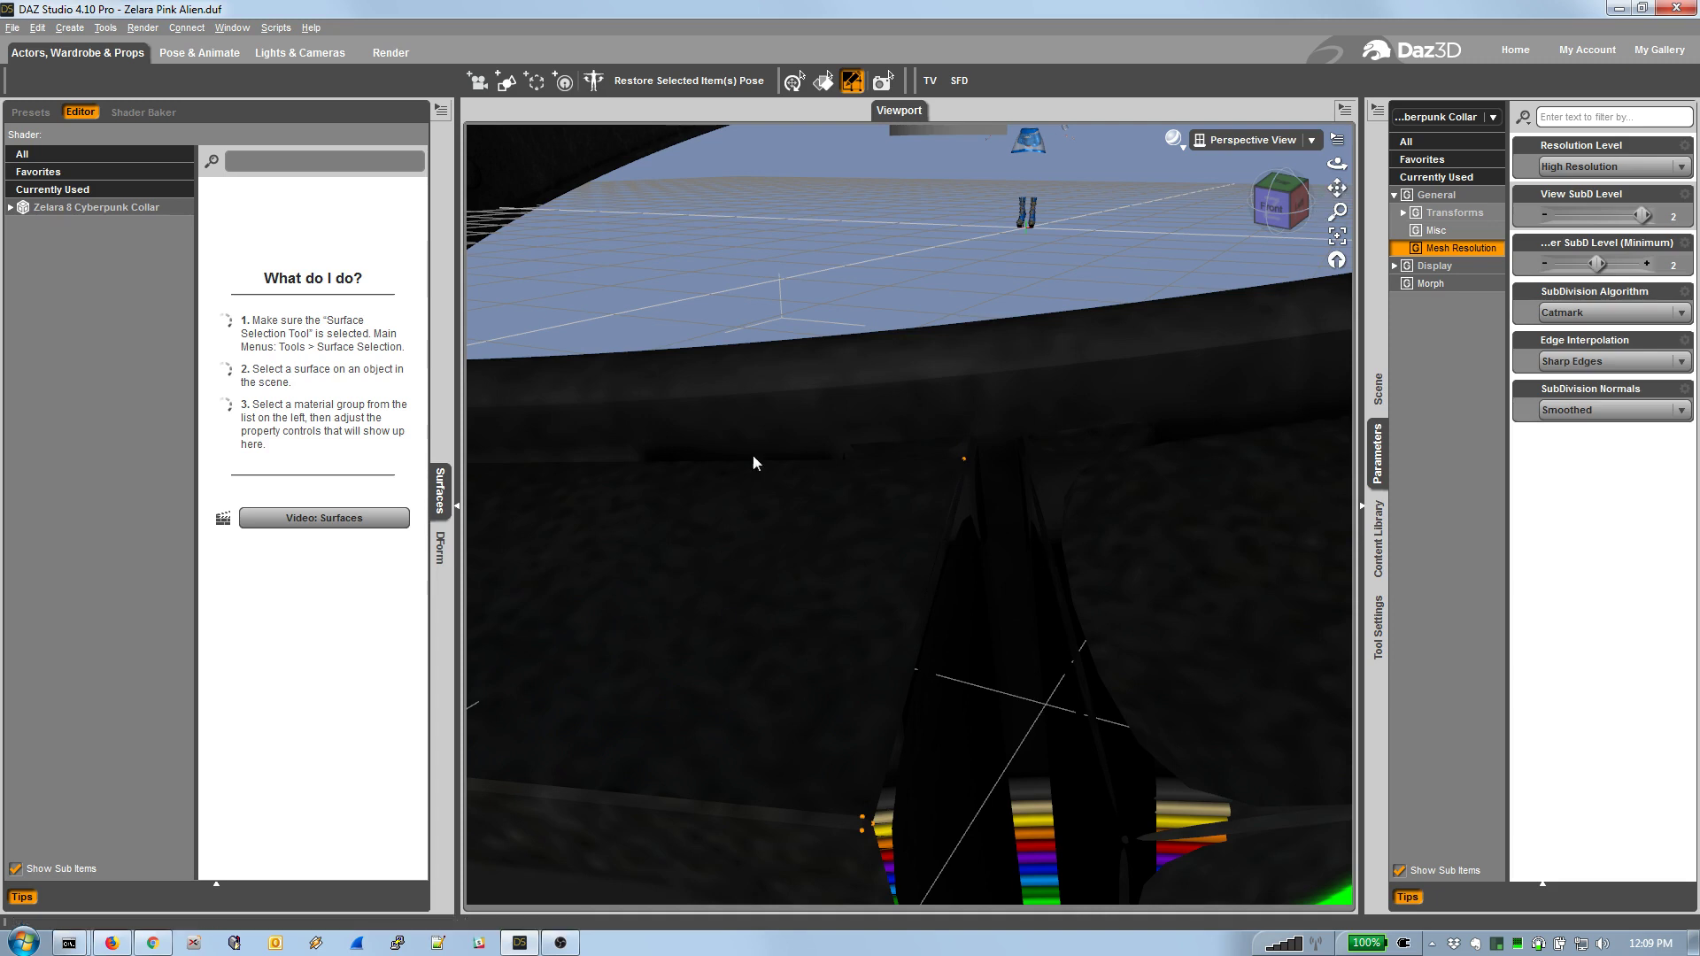
Check the collar mesh in the Wireframe draw style, then return the viewport to Texture Shaded.
{"action": "left_click", "coordinate": [1173, 140]}
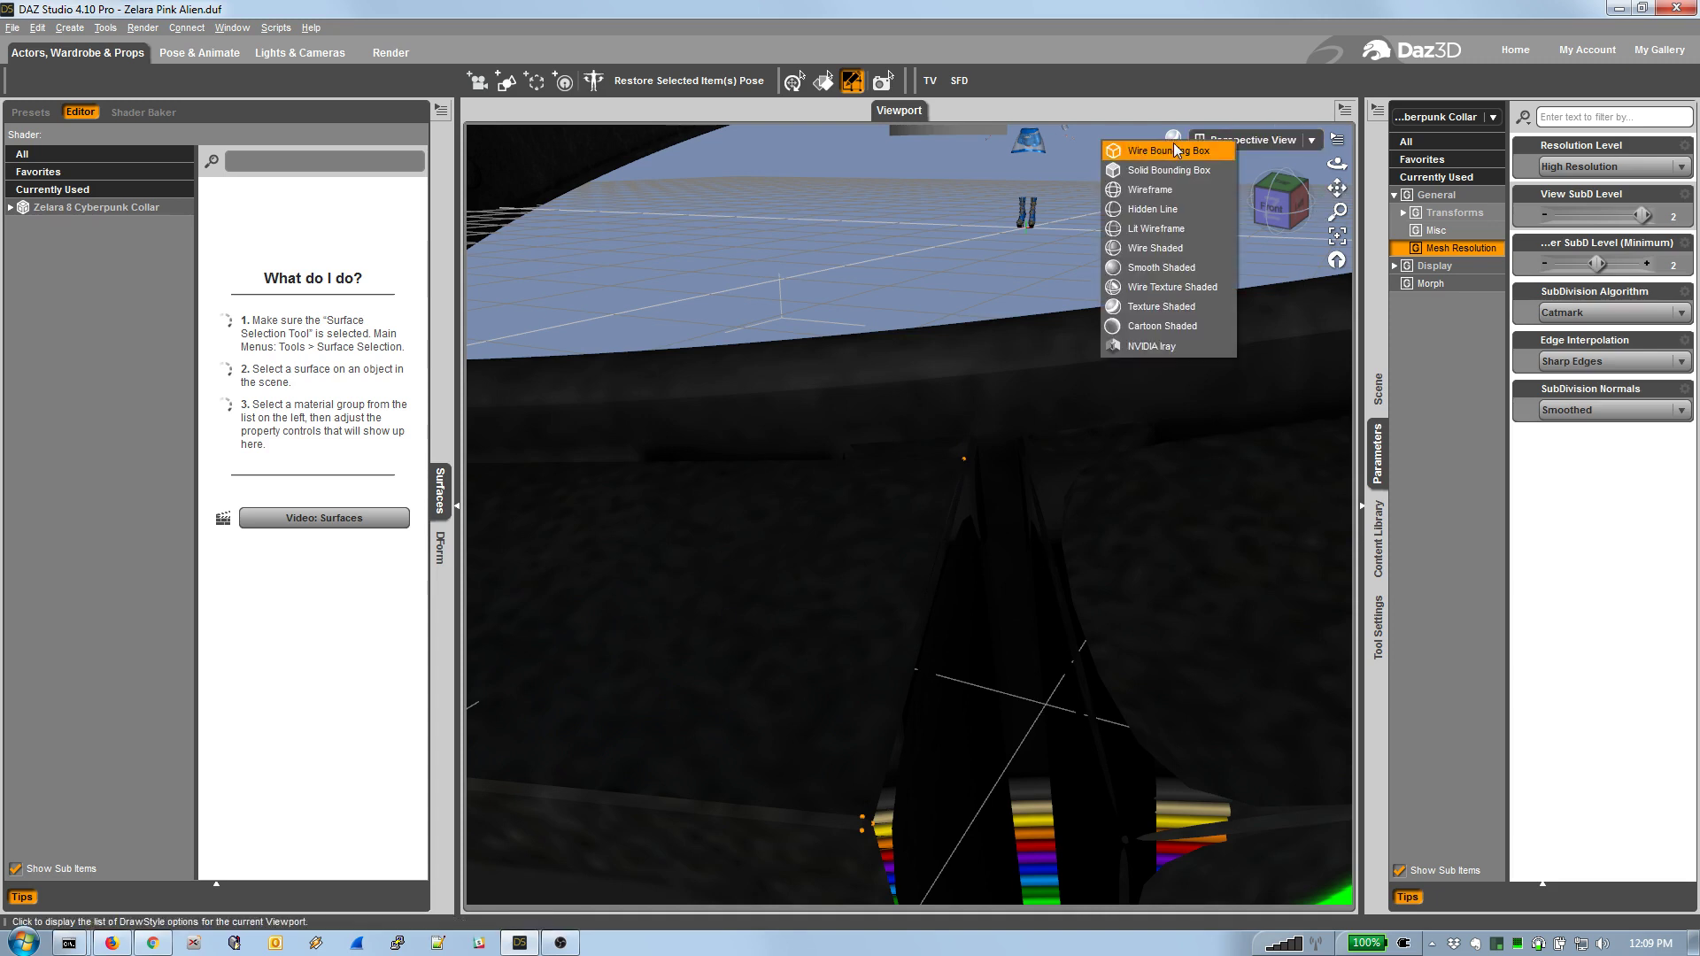
{"action": "left_click", "coordinate": [1176, 193]}
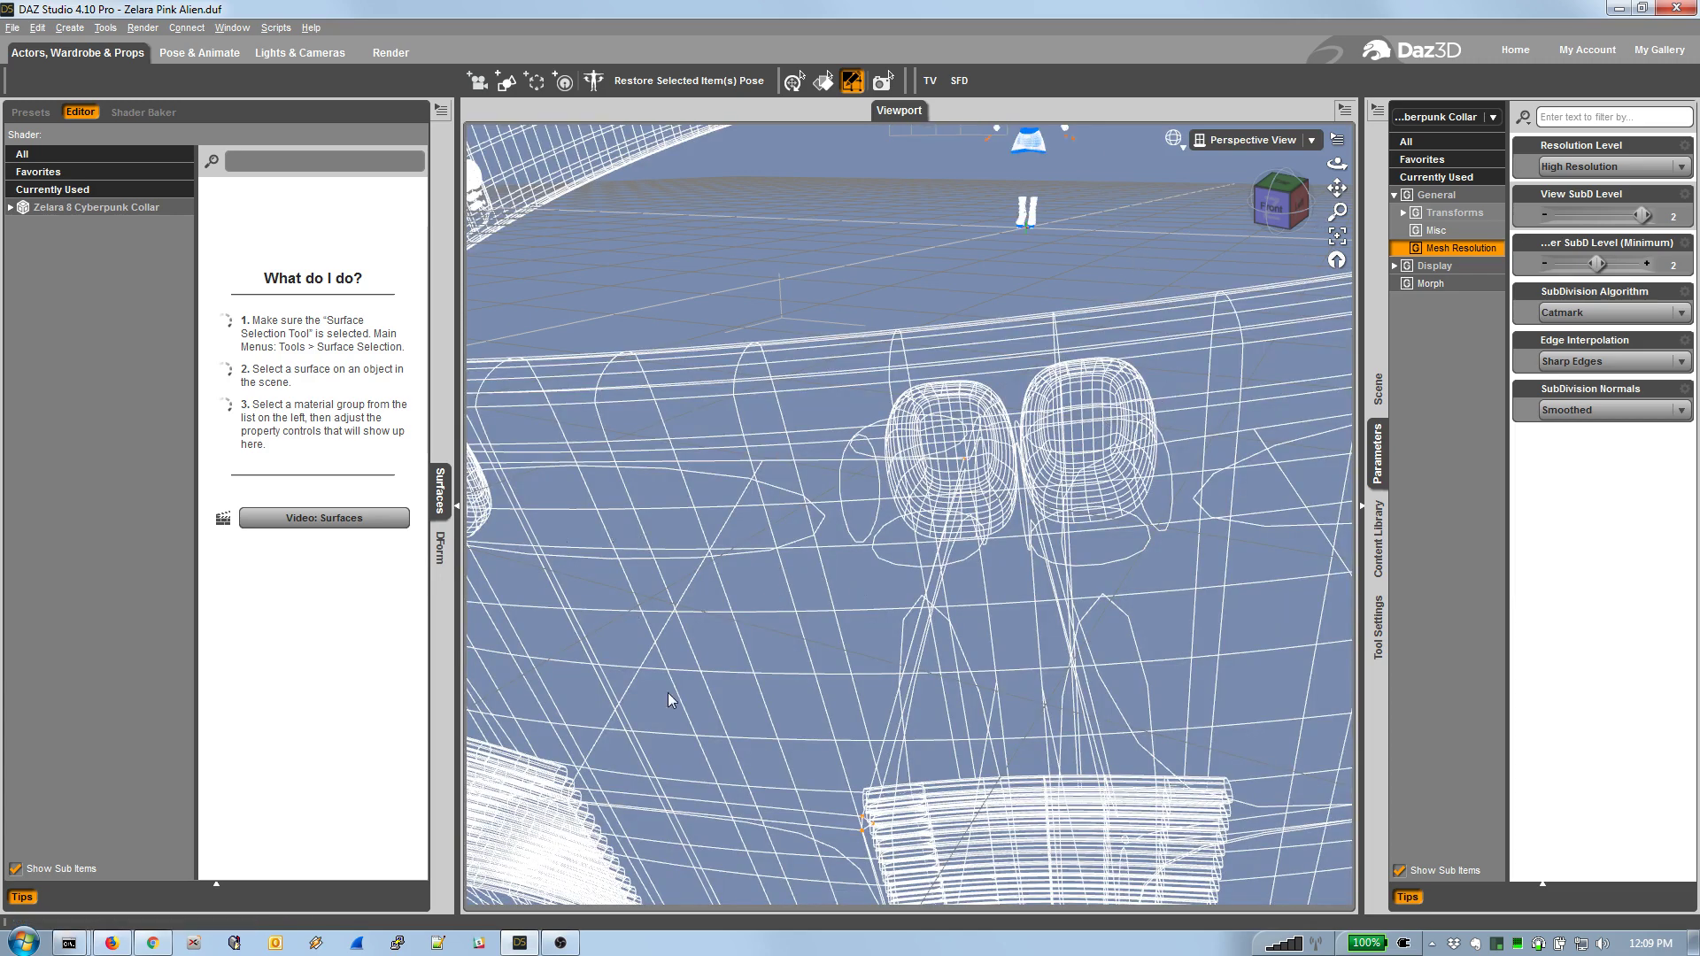
{"action": "left_click", "coordinate": [1173, 140]}
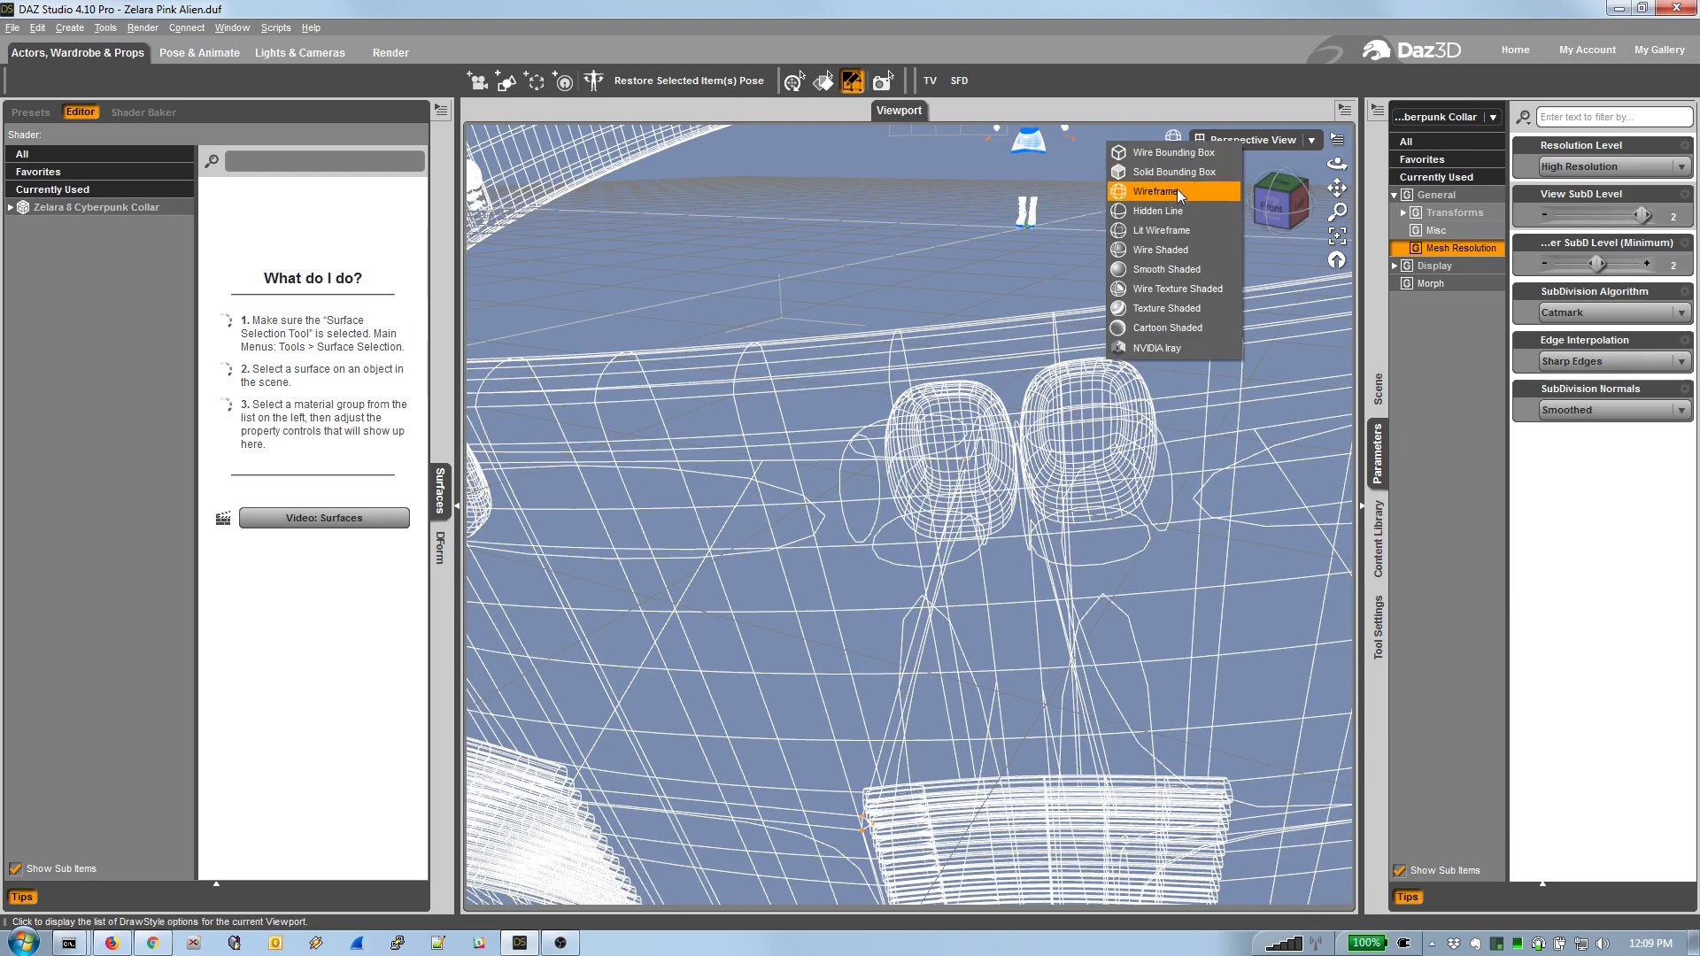
{"action": "left_click", "coordinate": [1177, 310]}
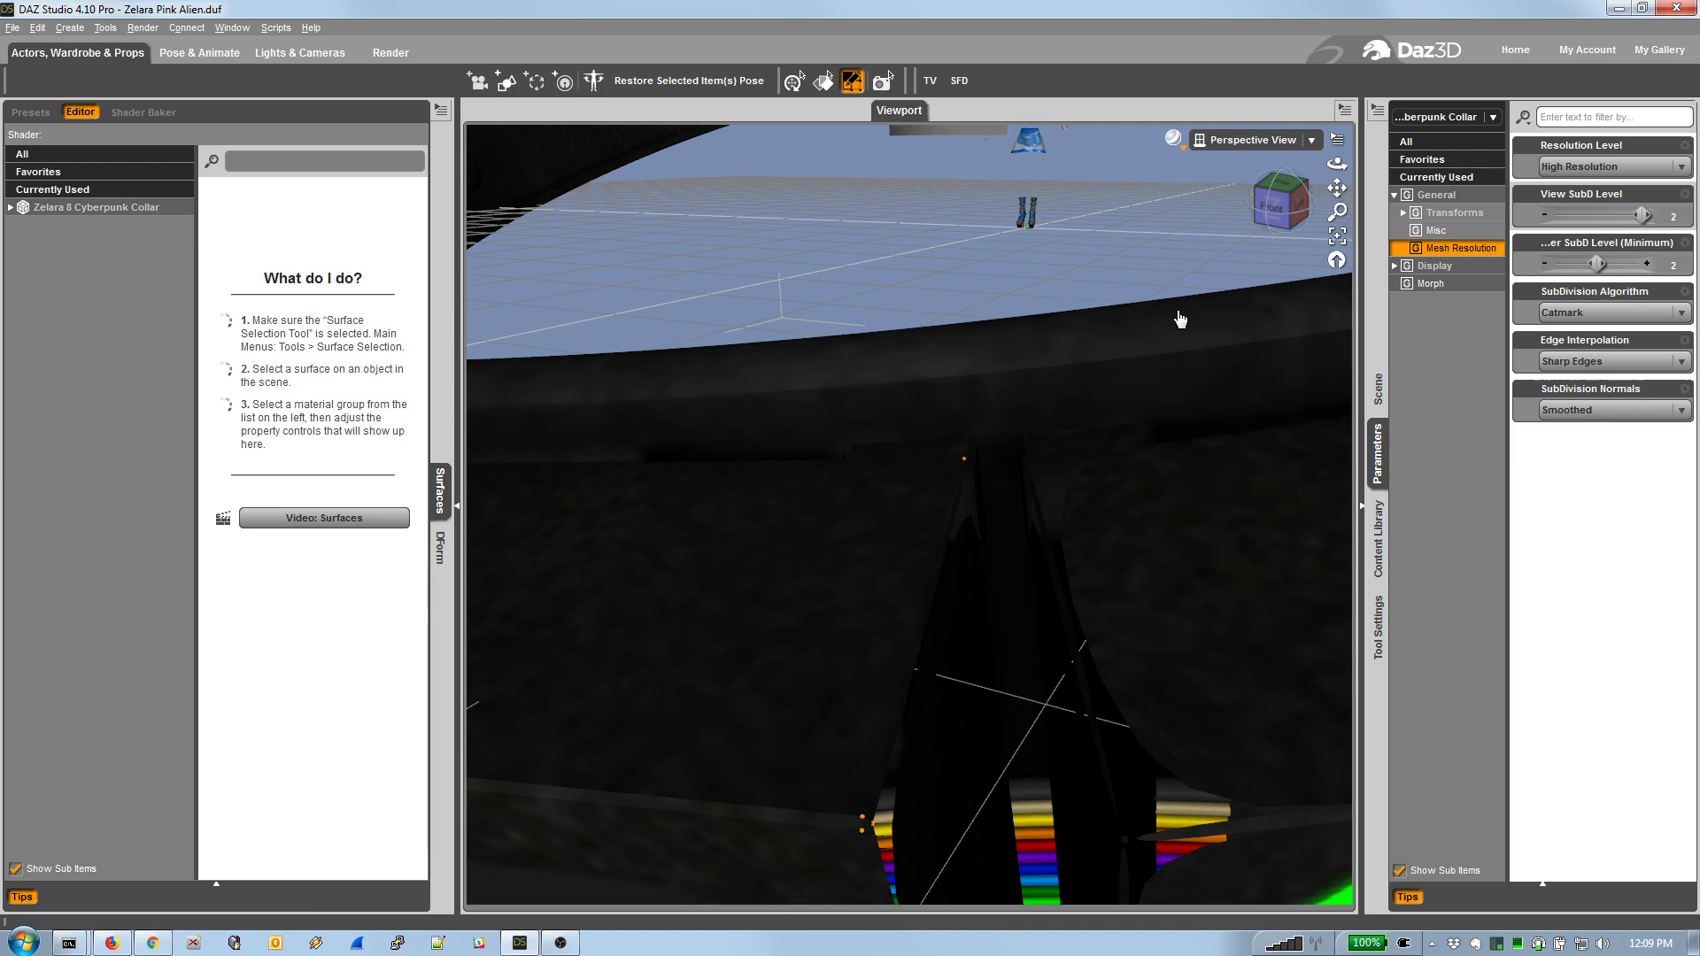
Examine the weighted panel corner and the gap between the neighbouring collar panels from several angles and distances.
{"action": "scroll", "coordinate": [976, 449], "scroll_direction": "down", "scroll_amount": 4}
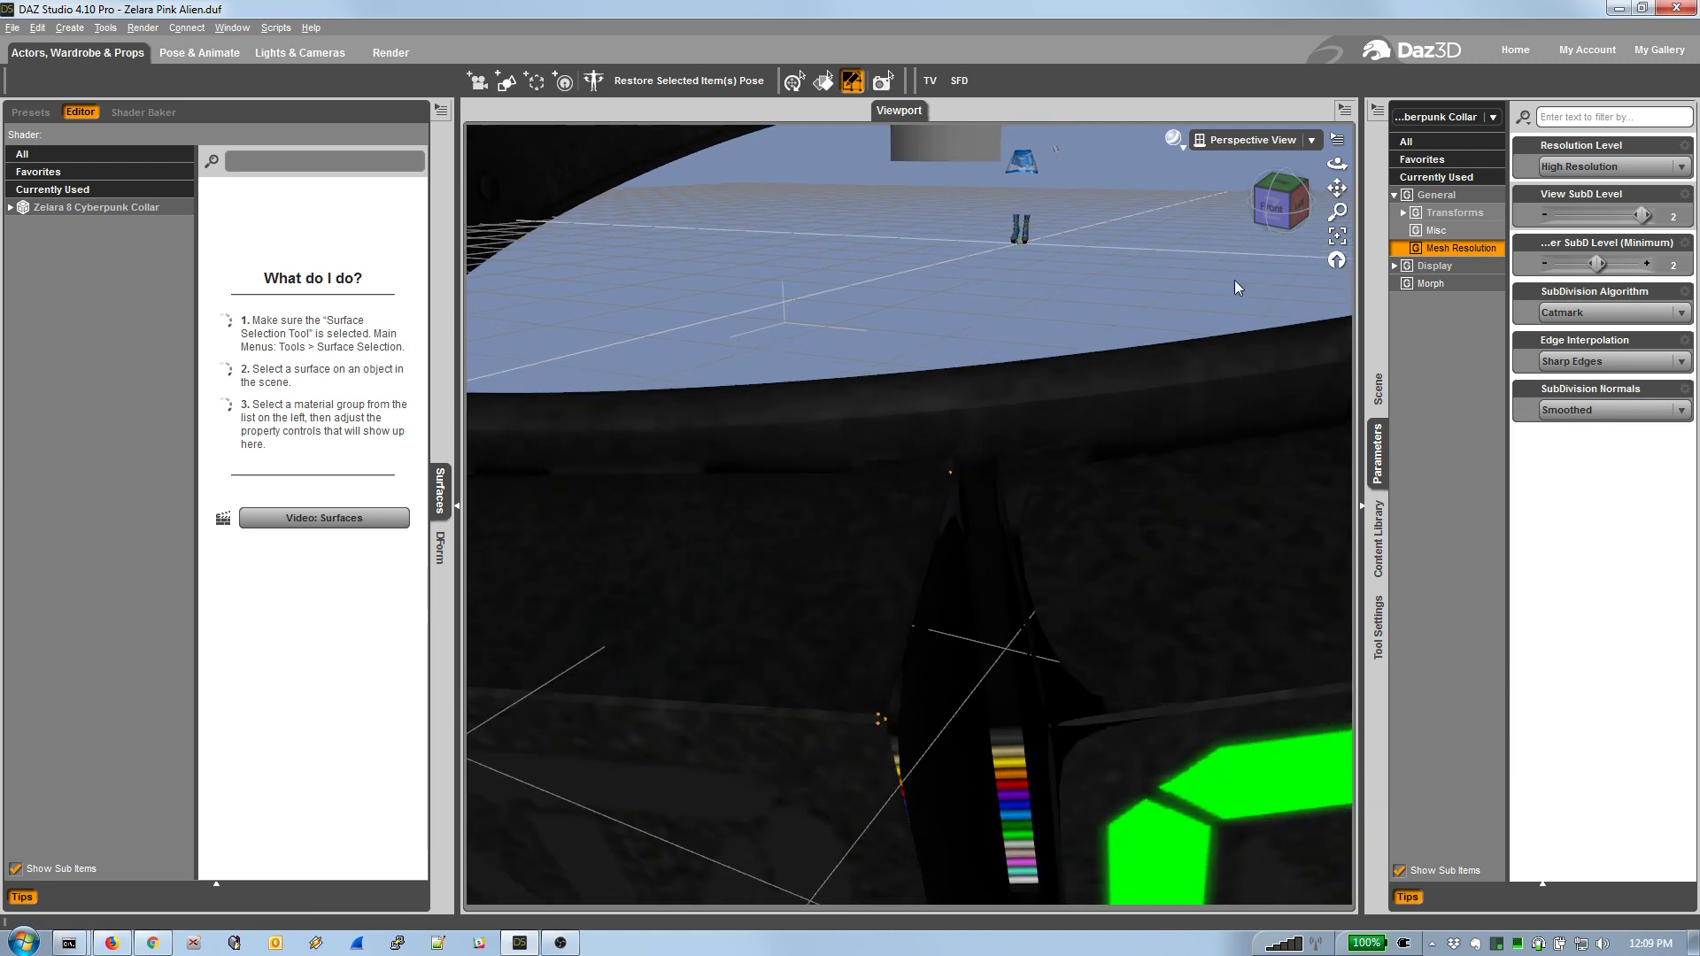
{"action": "mouse_move", "coordinate": [1337, 188]}
{"action": "left_mouse_down"}
{"action": "mouse_move", "coordinate": [1319, 183]}
{"action": "mouse_move", "coordinate": [1356, 186]}
{"action": "left_mouse_up"}
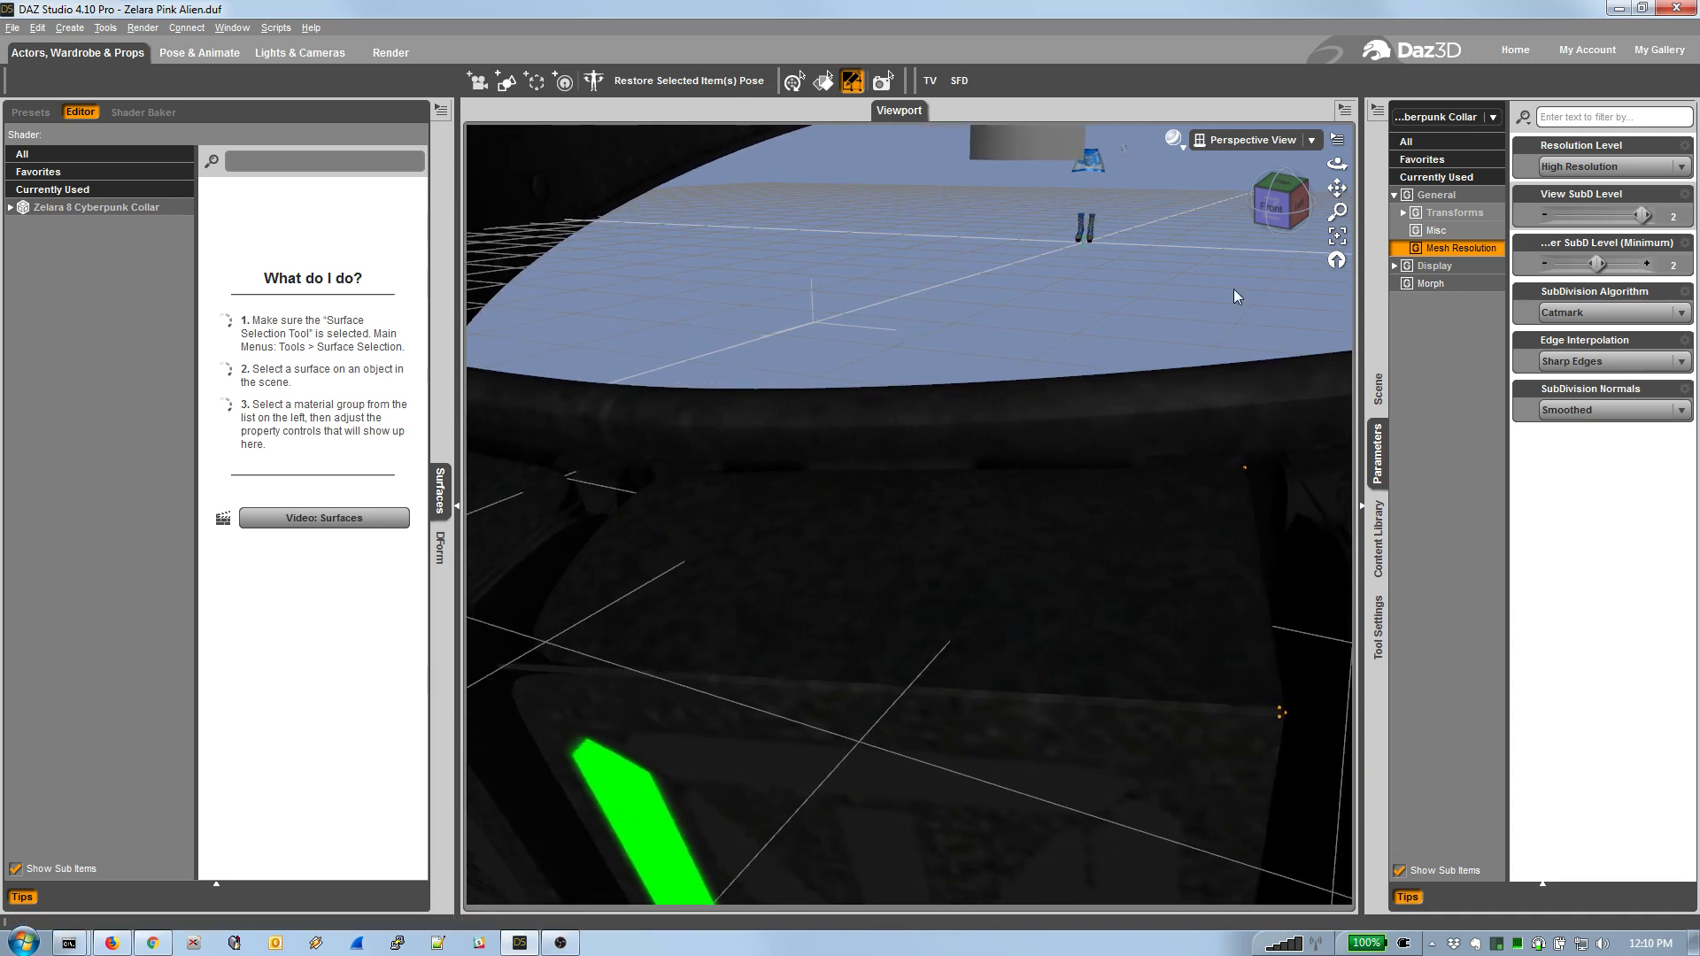
{"action": "left_click_drag", "start_coordinate": [1273, 193], "coordinate": [1267, 205]}
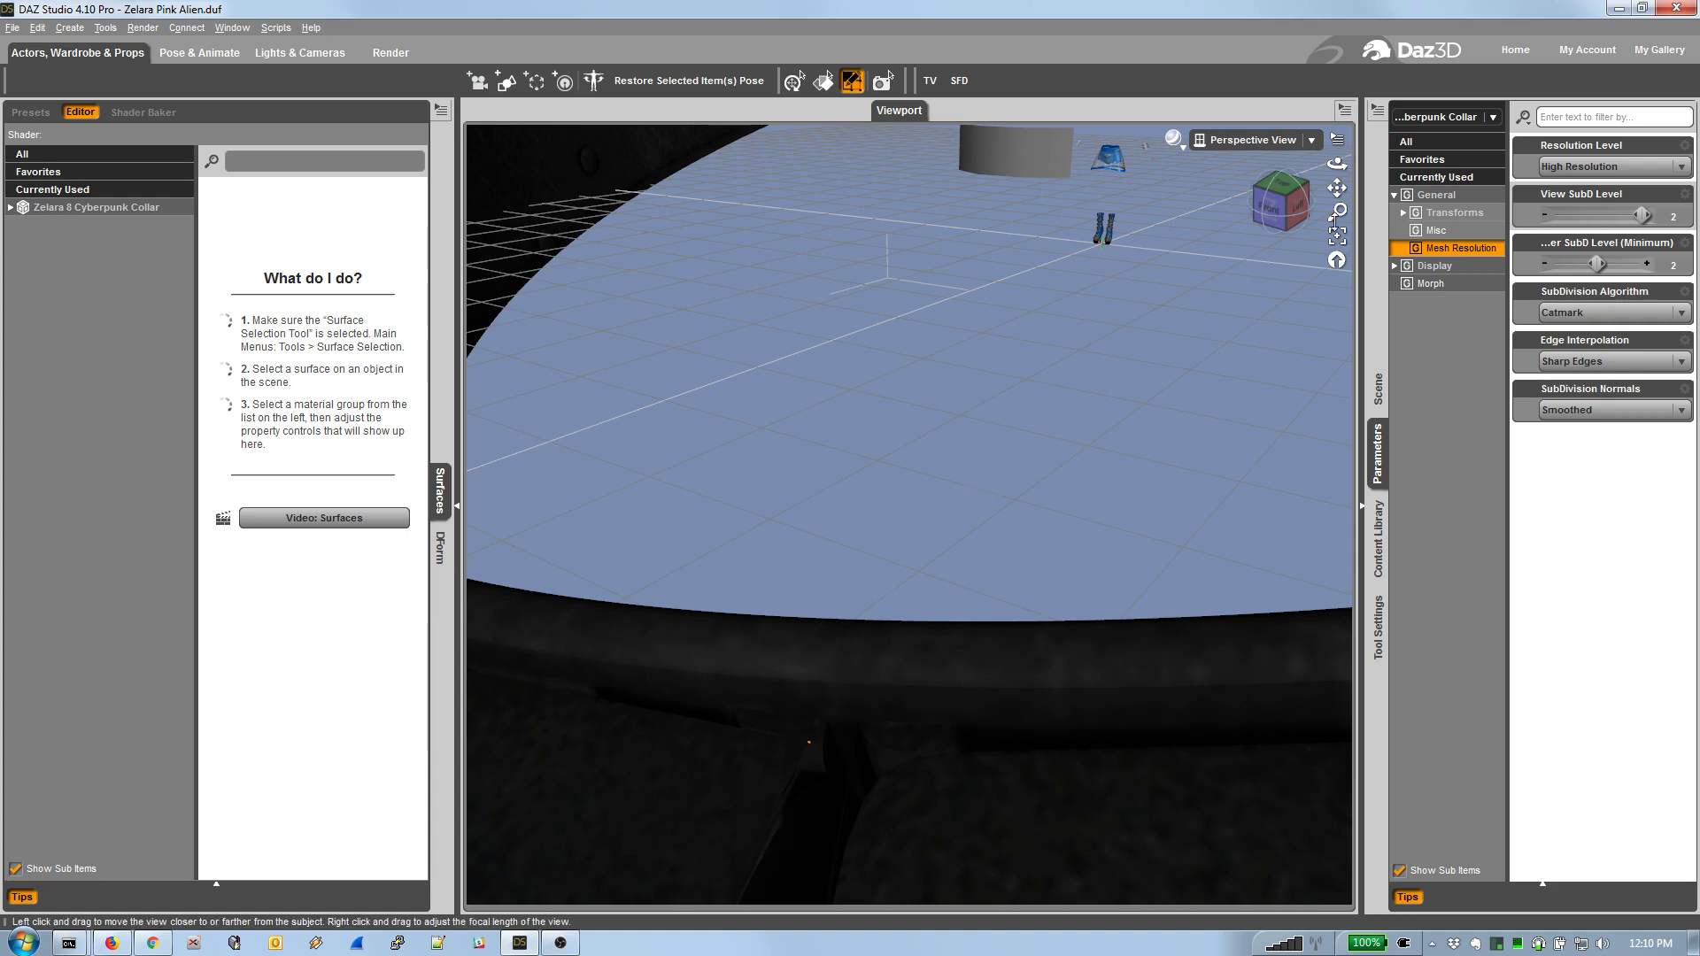
{"action": "mouse_move", "coordinate": [1336, 211]}
{"action": "left_mouse_down"}
{"action": "mouse_move", "coordinate": [1336, 196]}
{"action": "mouse_move", "coordinate": [1336, 222]}
{"action": "left_mouse_up"}
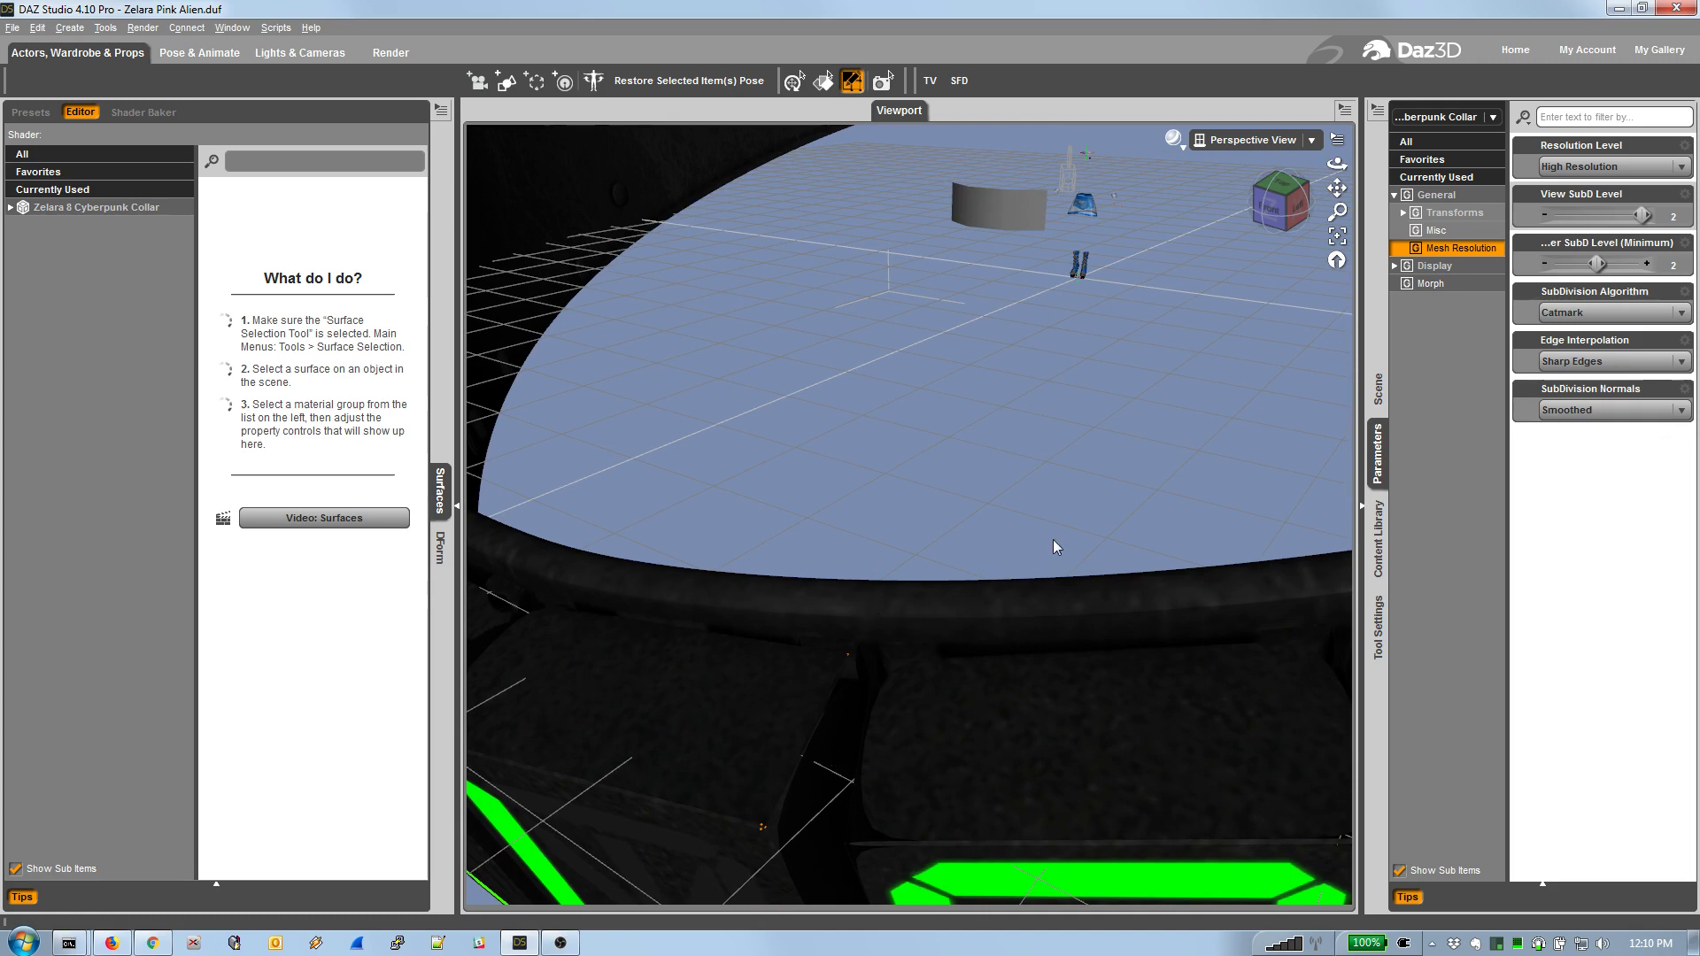
{"action": "left_click_drag", "start_coordinate": [1337, 188], "coordinate": [1337, 193]}
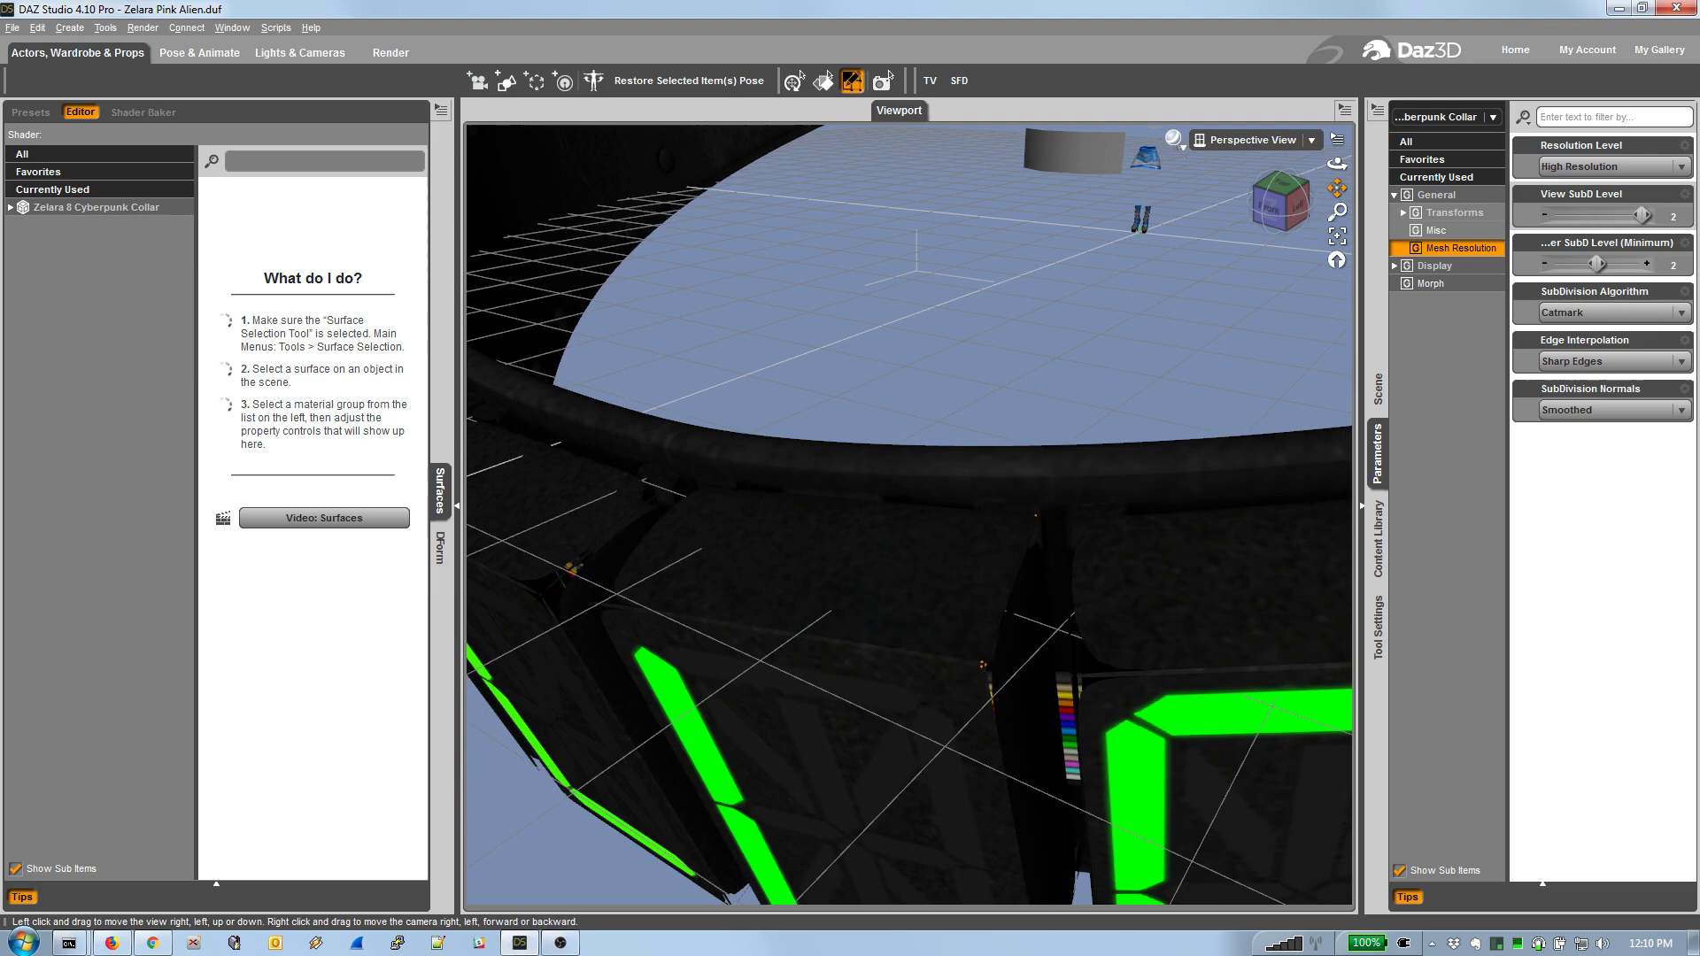
{"action": "left_click_drag", "start_coordinate": [1336, 187], "coordinate": [1276, 205]}
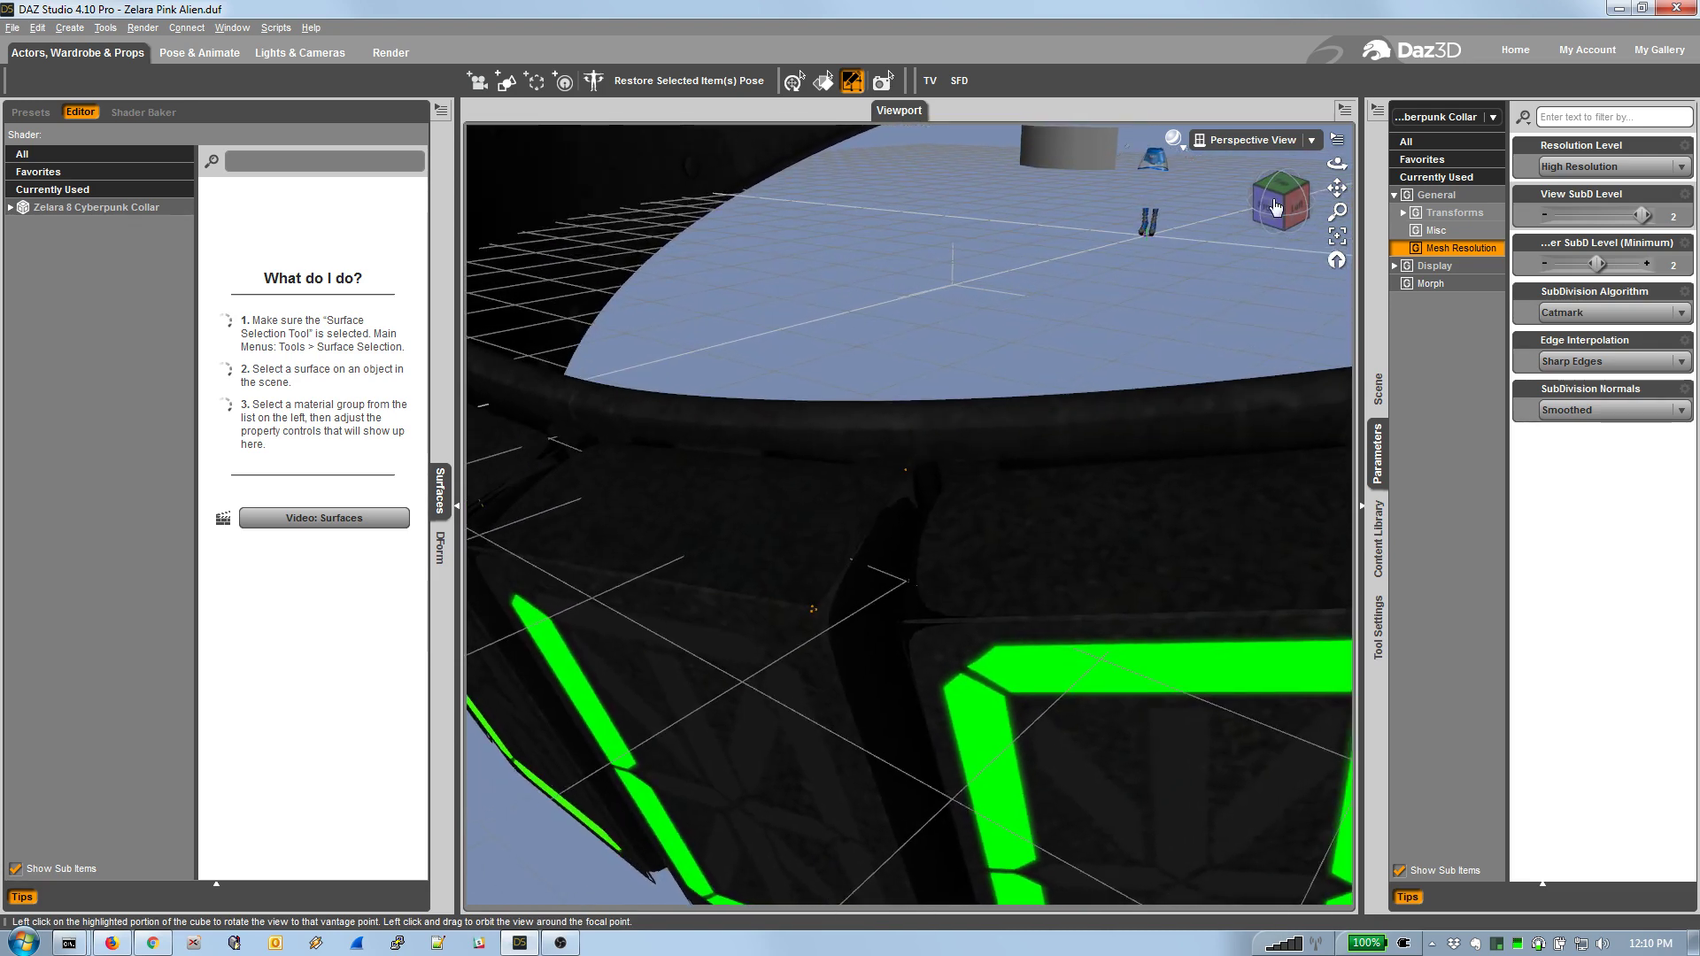
{"action": "scroll", "coordinate": [1163, 302], "scroll_direction": "up", "scroll_amount": 6}
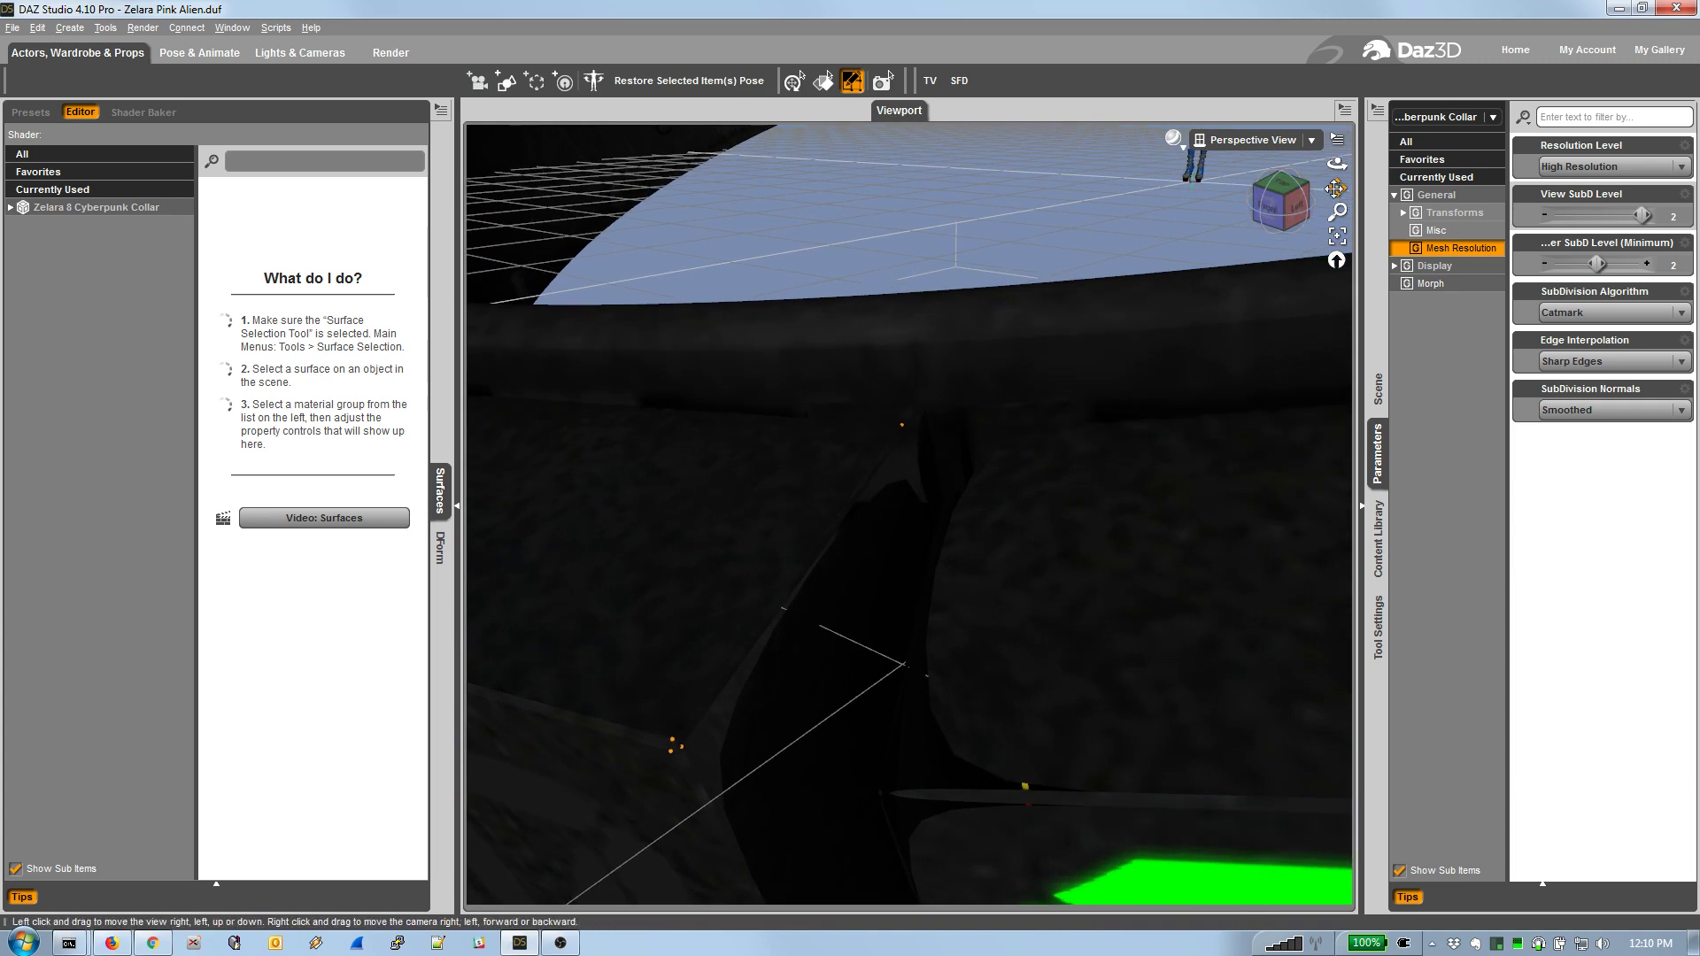
{"action": "left_click_drag", "start_coordinate": [1335, 188], "coordinate": [944, 535]}
Clear the current vertex selection and change the selection type to Polygon Selection.
{"action": "right_click", "coordinate": [676, 444]}
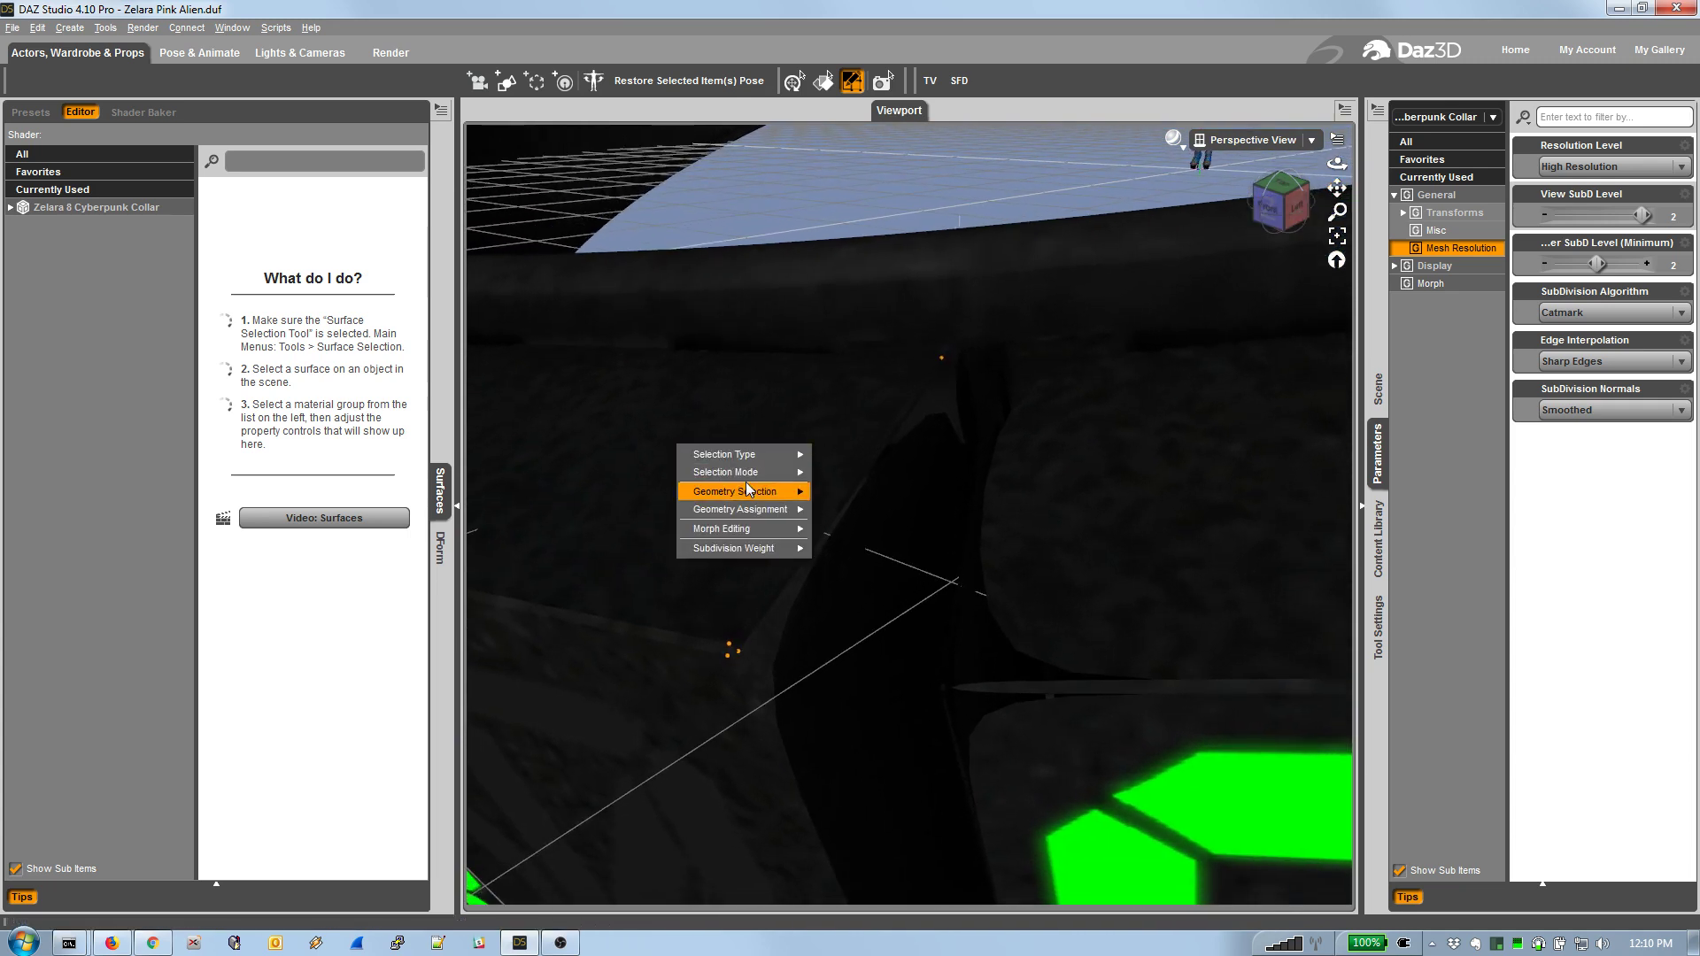
{"action": "mouse_move", "coordinate": [747, 488]}
{"action": "left_click", "coordinate": [887, 522]}
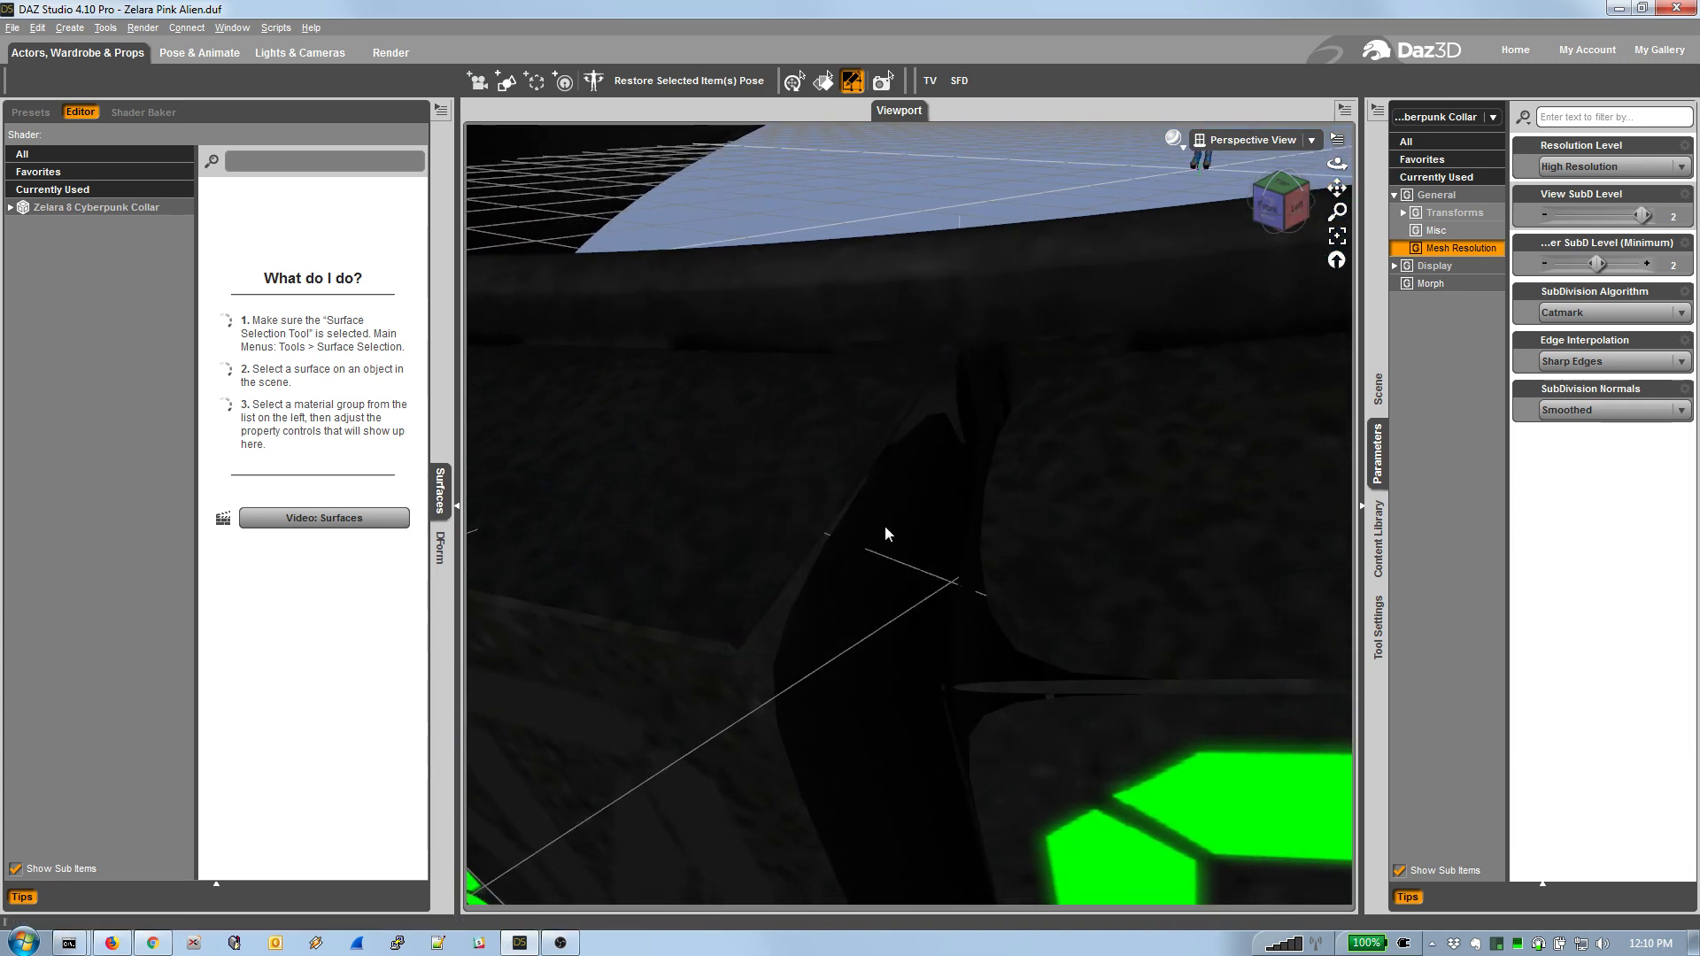
{"action": "right_click", "coordinate": [805, 399]}
{"action": "mouse_move", "coordinate": [841, 407]}
{"action": "left_click", "coordinate": [978, 409]}
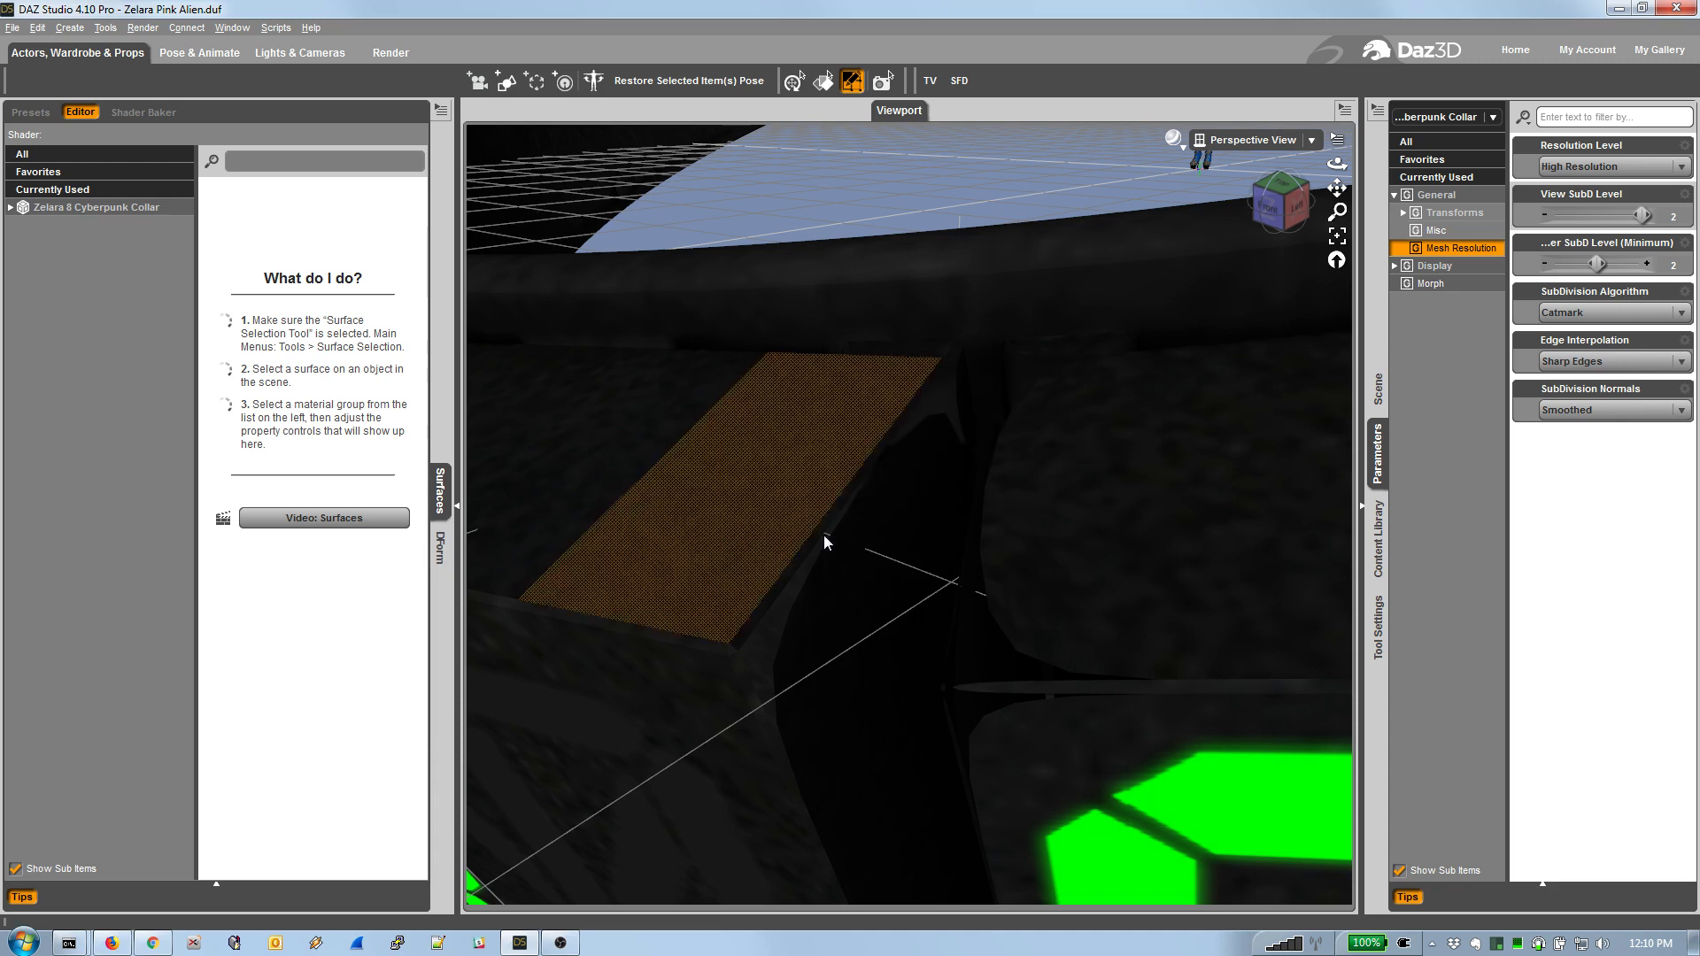
Change the selection mode to Drag Selection and select the panel's dark rounded side face in the gap.
{"action": "left_click_drag", "start_coordinate": [1336, 188], "coordinate": [1443, 88]}
{"action": "mouse_move", "coordinate": [1282, 223]}
{"action": "left_mouse_down"}
{"action": "mouse_move", "coordinate": [1316, 210]}
{"action": "mouse_move", "coordinate": [1298, 234]}
{"action": "left_mouse_up"}
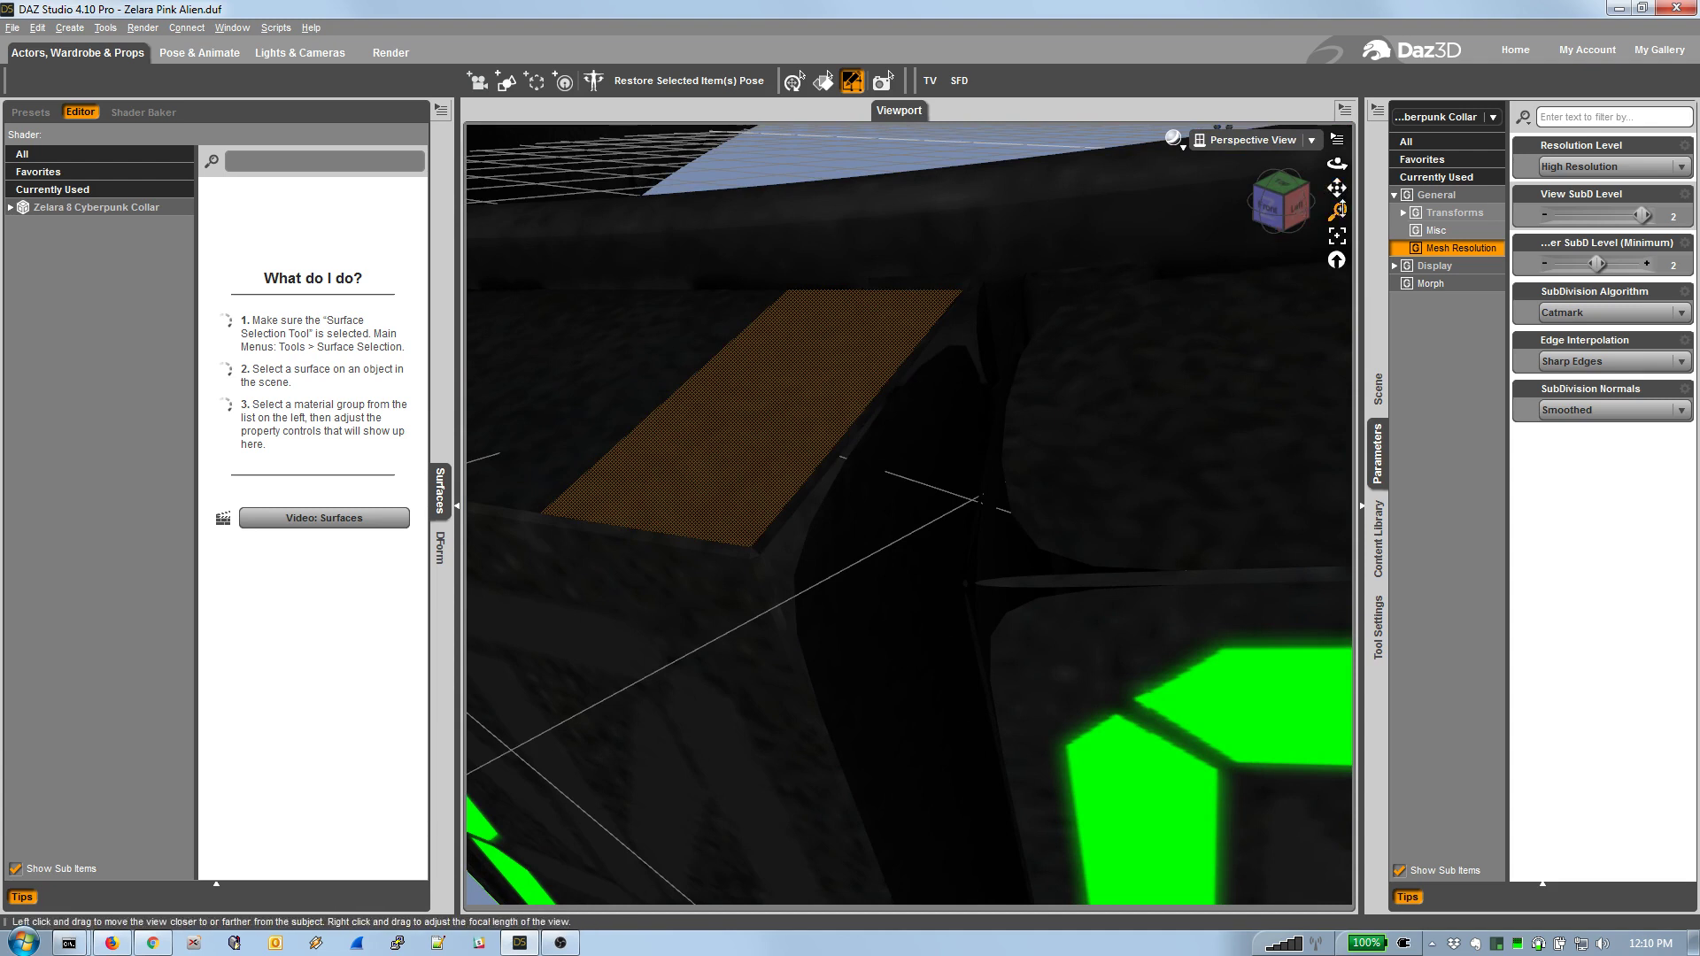
{"action": "left_click_drag", "start_coordinate": [1336, 211], "coordinate": [1334, 186]}
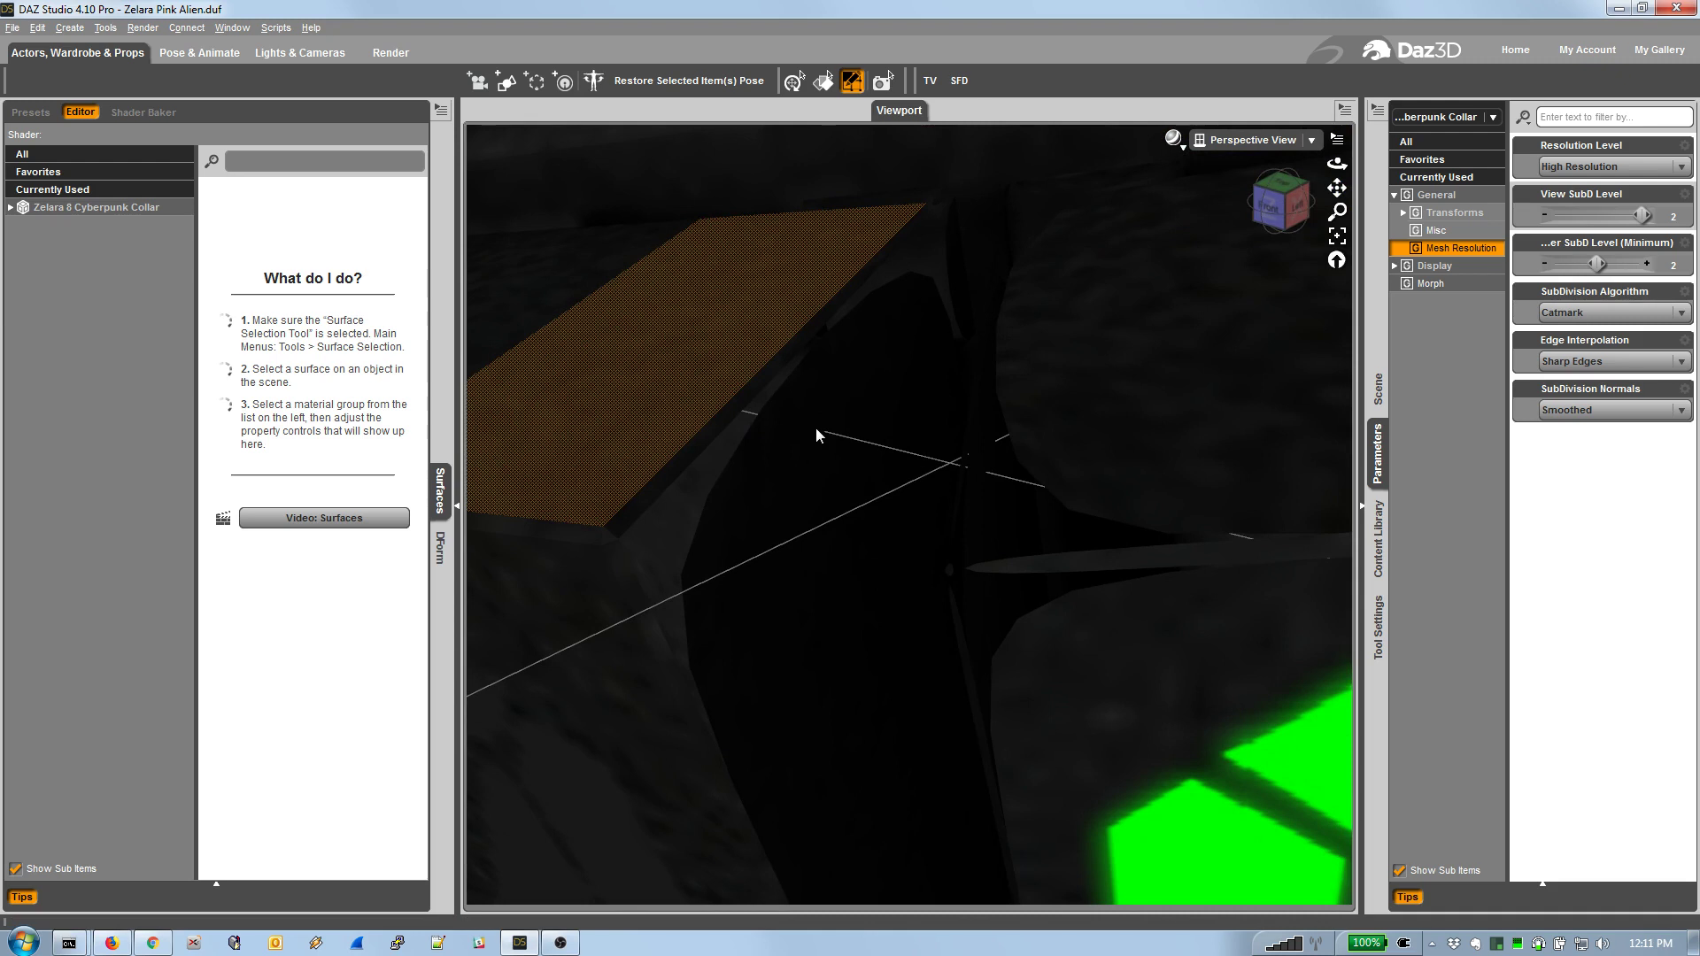
{"action": "right_click", "coordinate": [815, 427]}
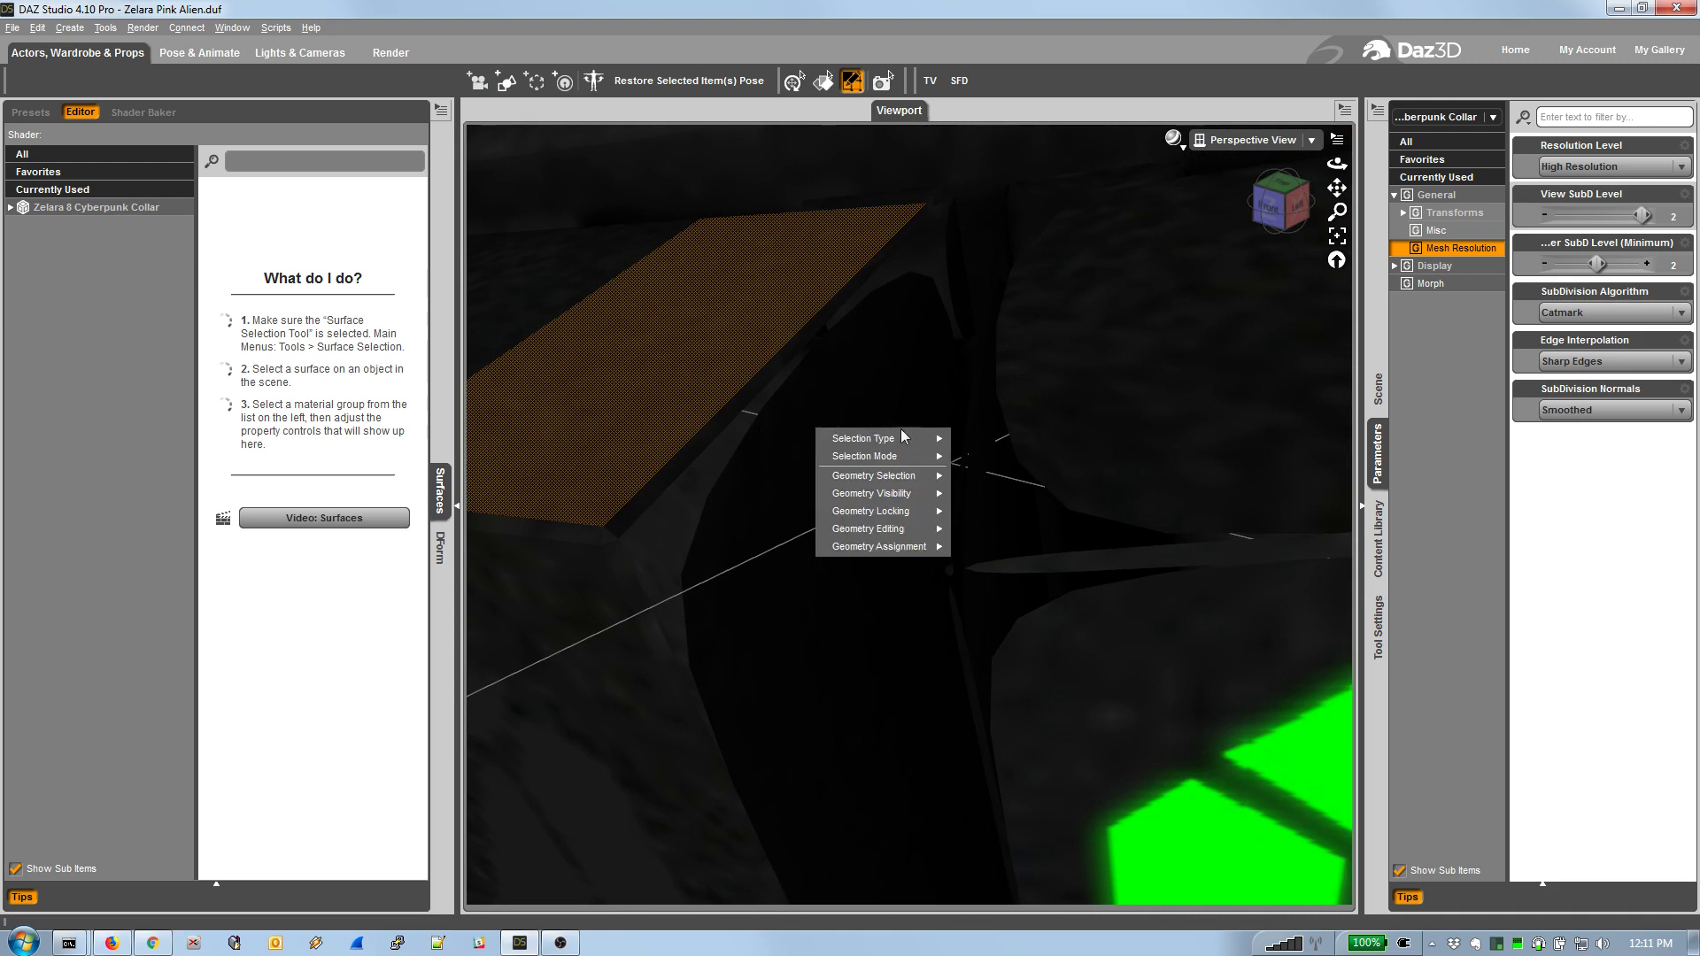
{"action": "mouse_move", "coordinate": [897, 456]}
{"action": "left_click", "coordinate": [989, 493]}
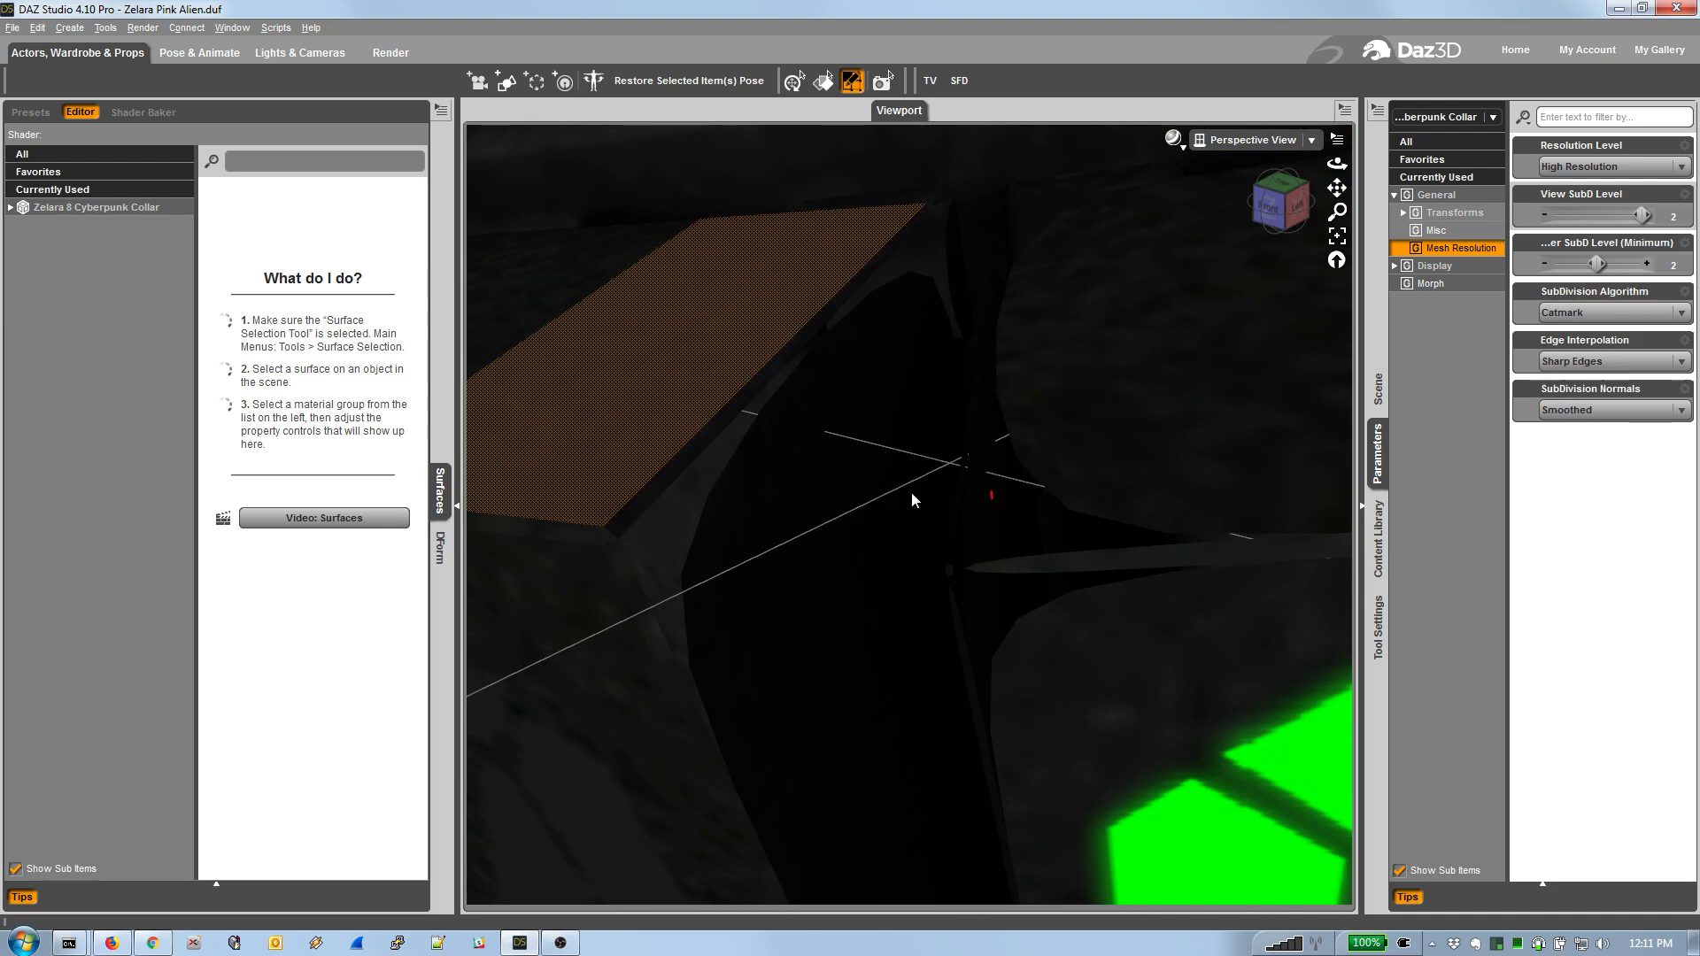
{"action": "left_click", "coordinate": [800, 459]}
Convert the selected side-face polygon to a vertex selection.
{"action": "right_click", "coordinate": [800, 459]}
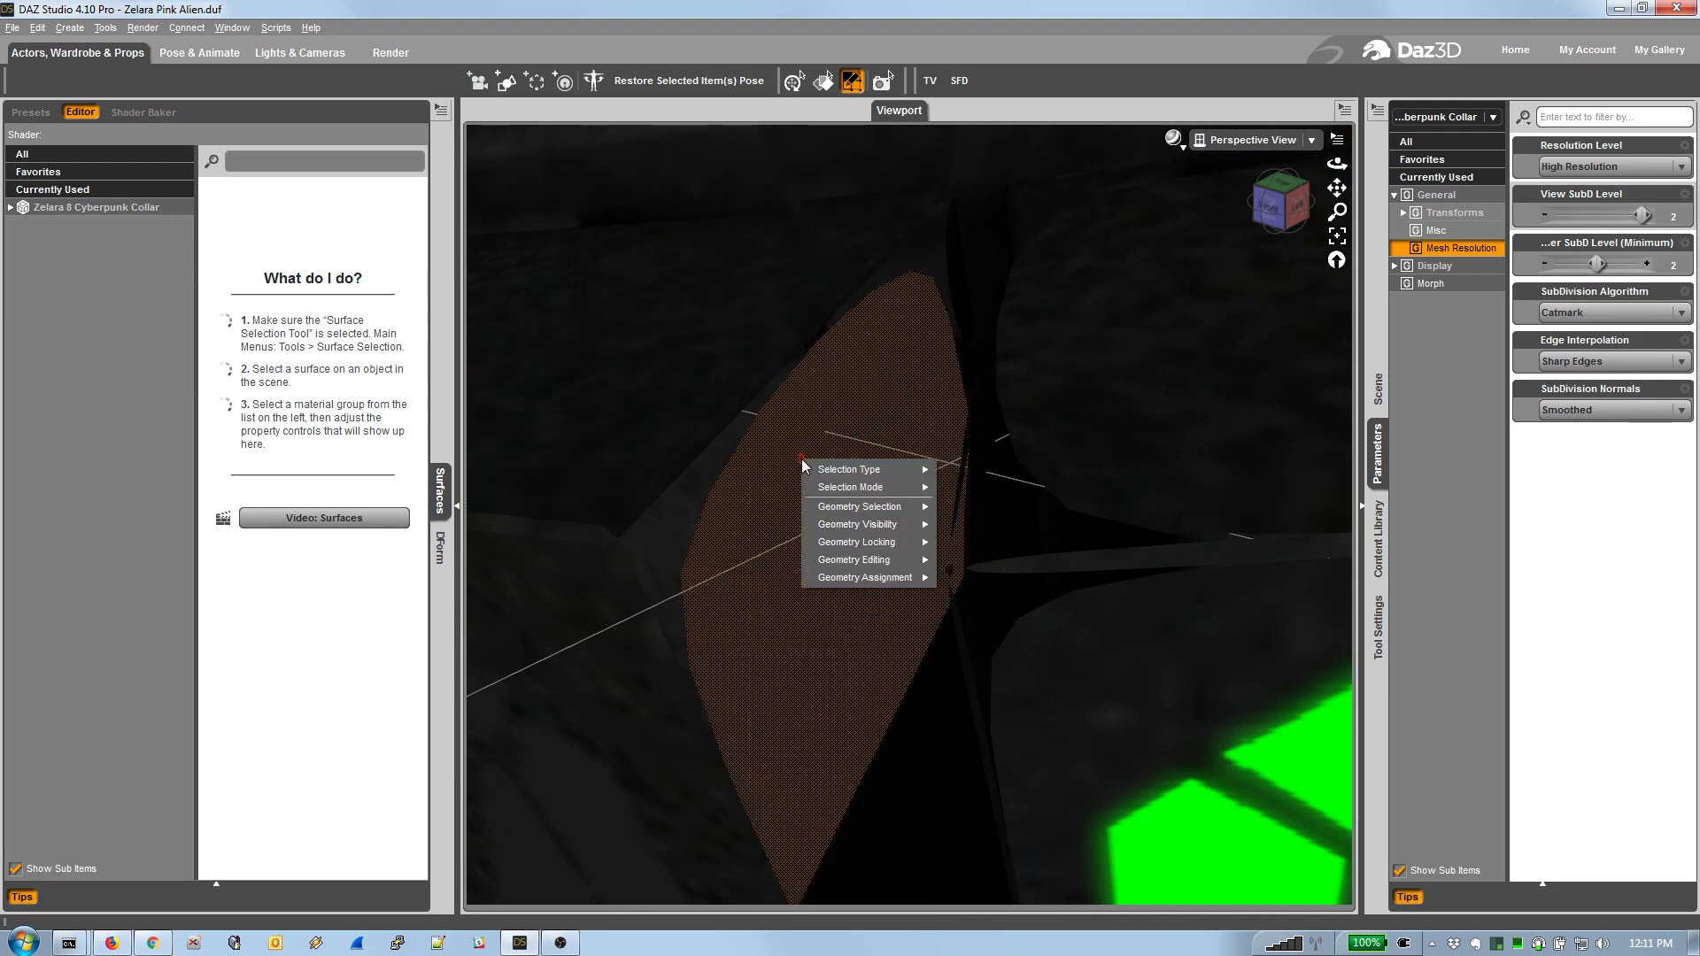
{"action": "mouse_move", "coordinate": [887, 516]}
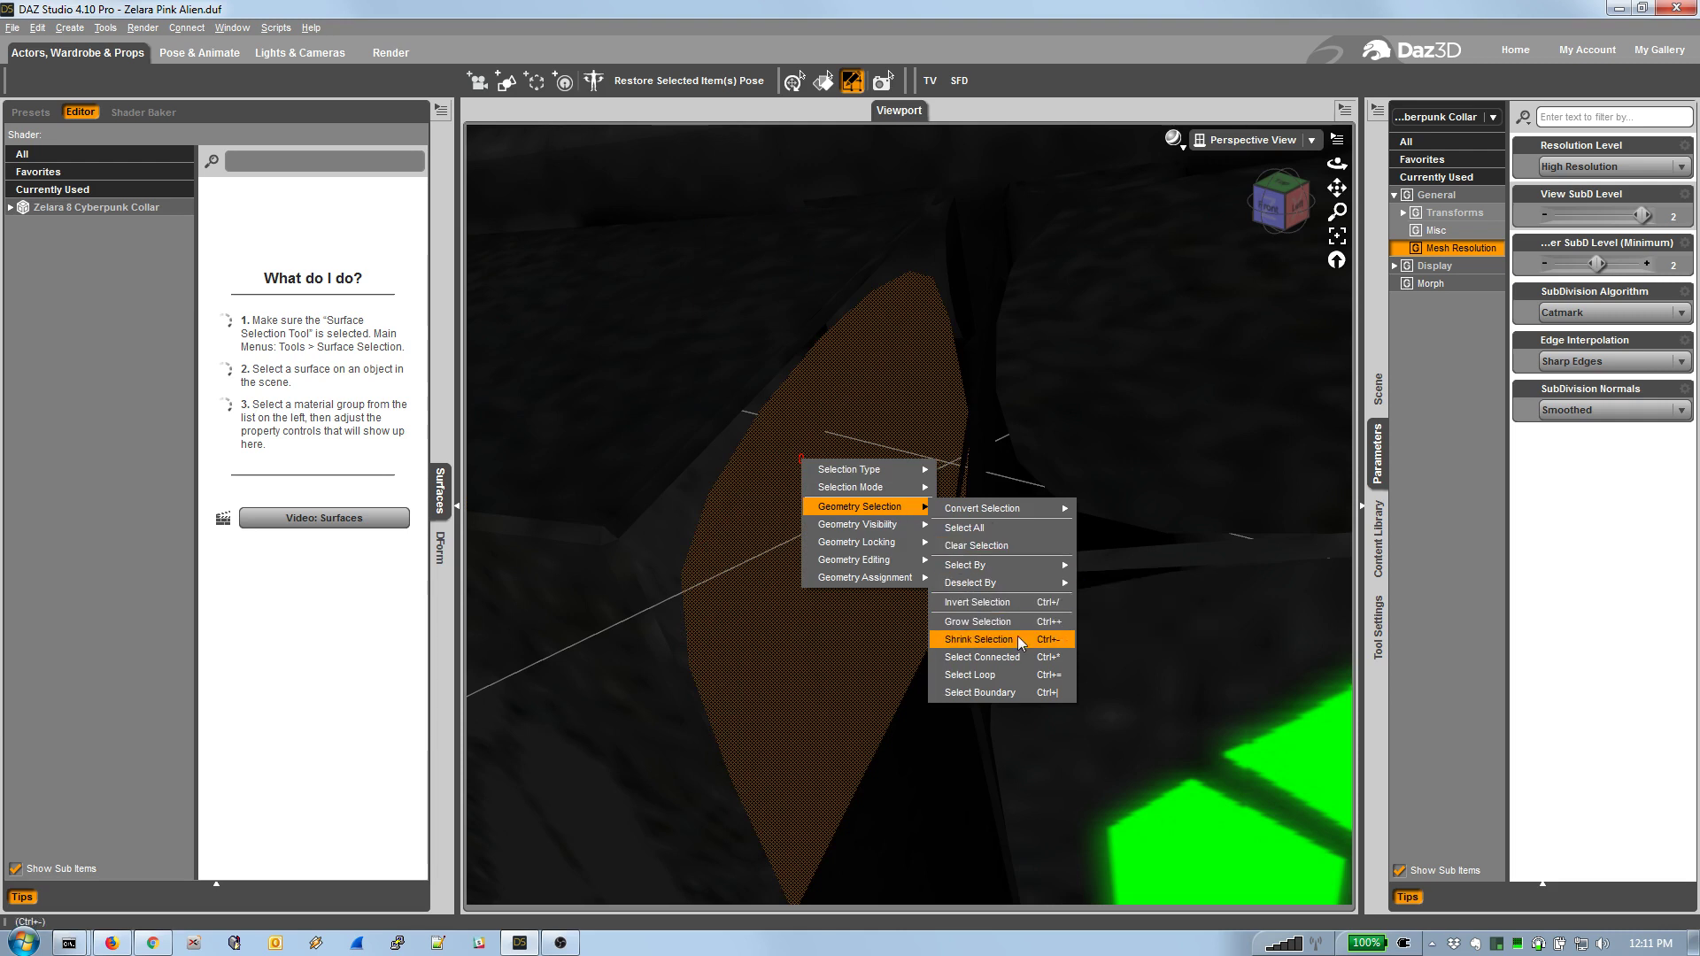
{"action": "mouse_move", "coordinate": [1022, 571]}
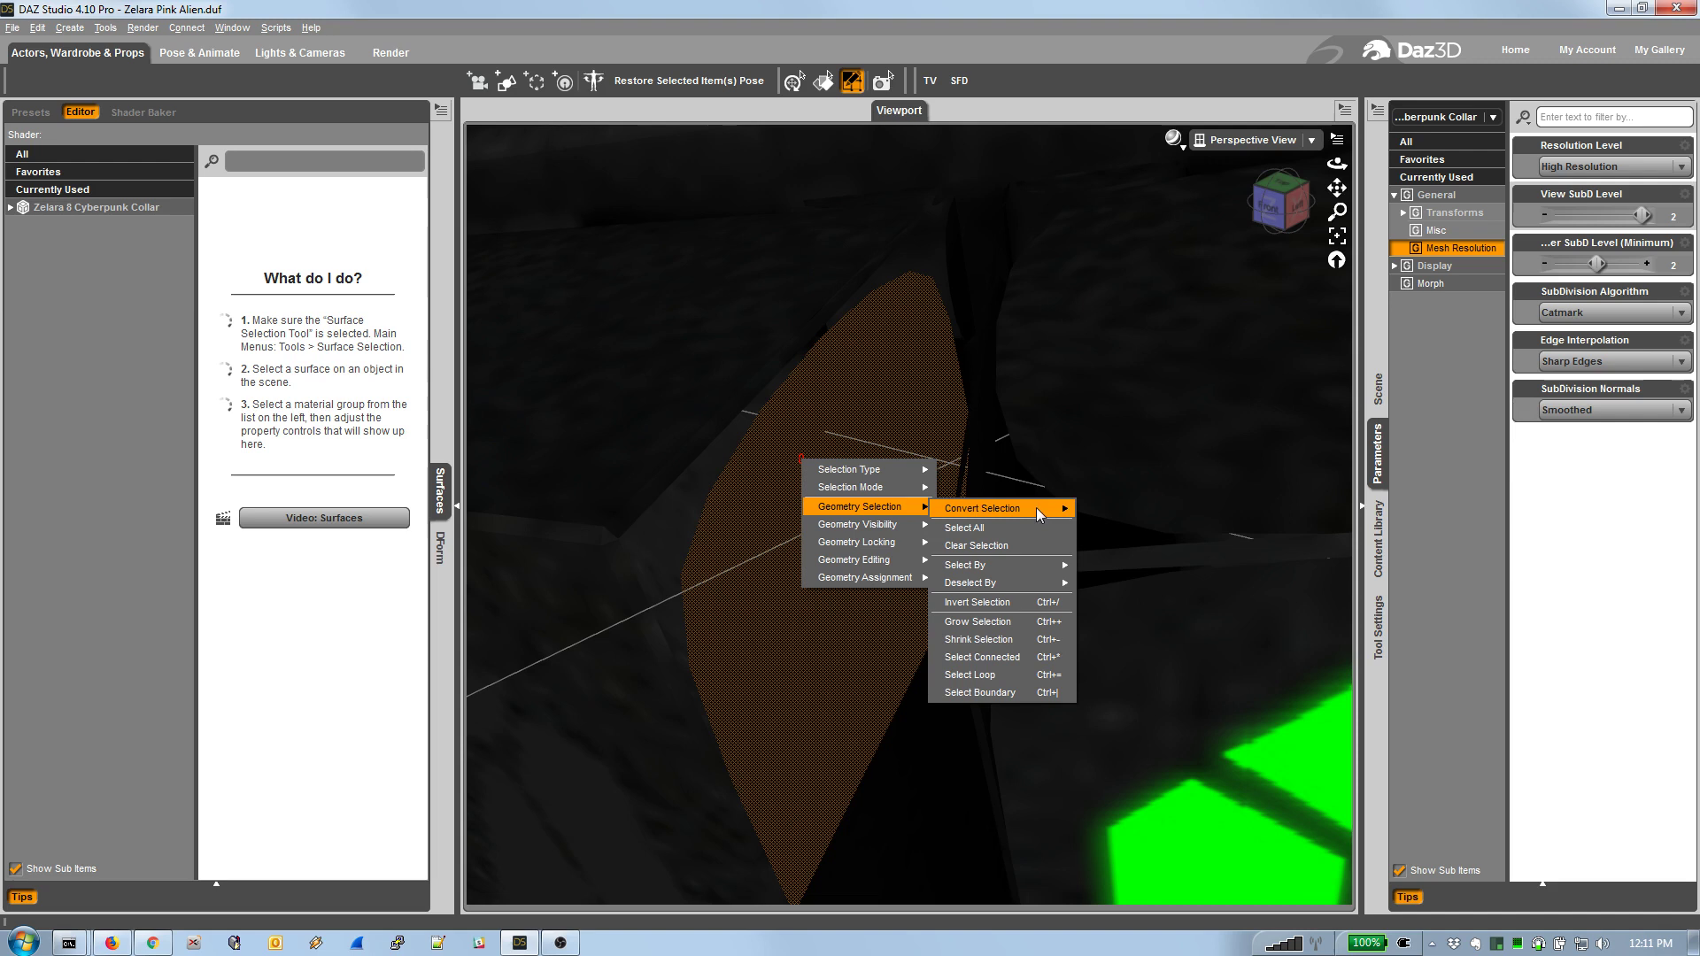
{"action": "mouse_move", "coordinate": [1035, 507]}
{"action": "left_click", "coordinate": [1136, 543]}
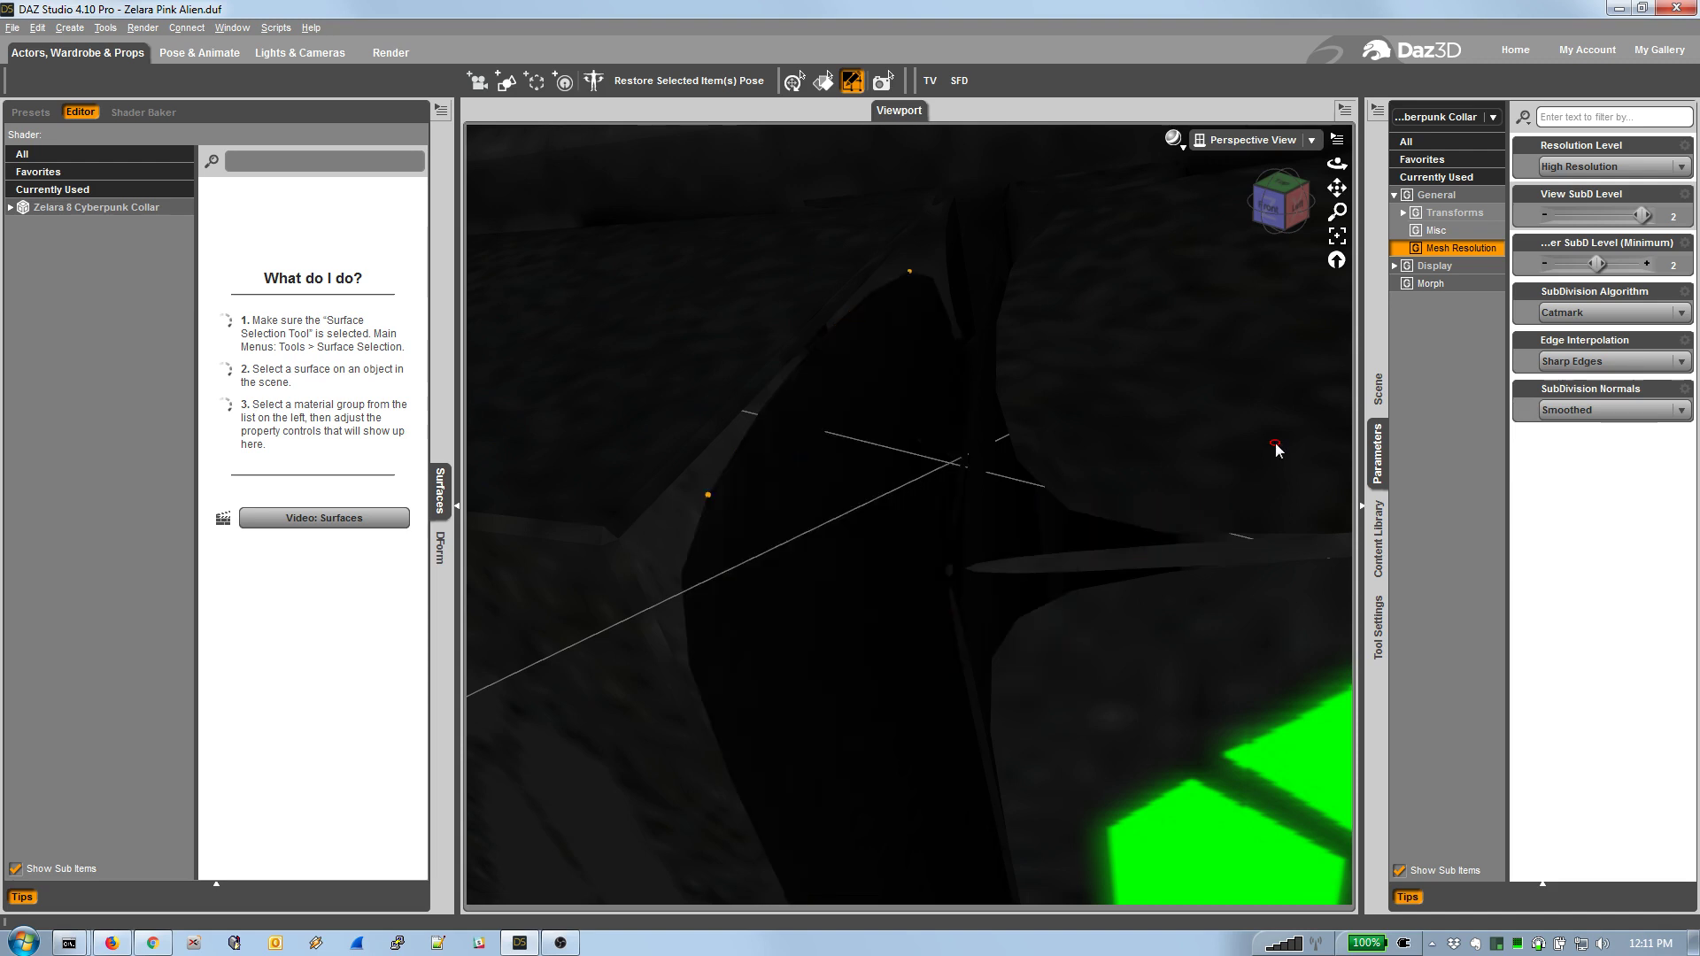
Deselect the side face's lower vertices in the gap using Marquee Selection mode, keeping the two upper-edge vertices.
{"action": "left_click_drag", "start_coordinate": [1335, 188], "coordinate": [1275, 207]}
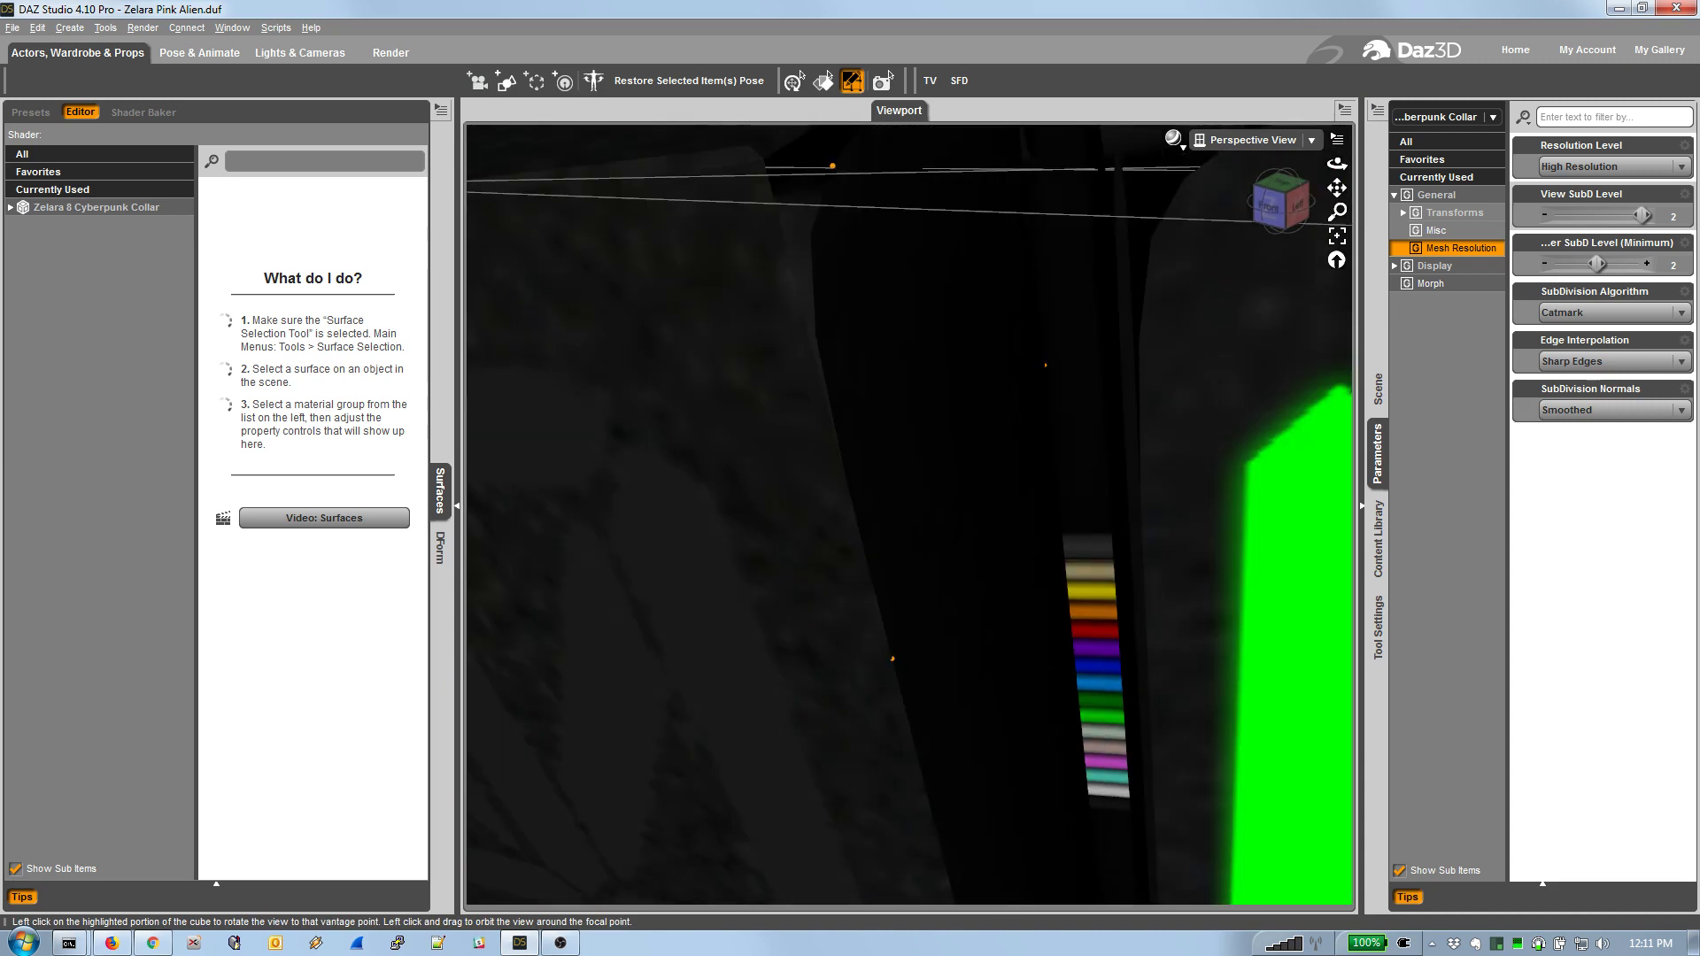
{"action": "right_click", "coordinate": [960, 410]}
{"action": "mouse_move", "coordinate": [1023, 448]}
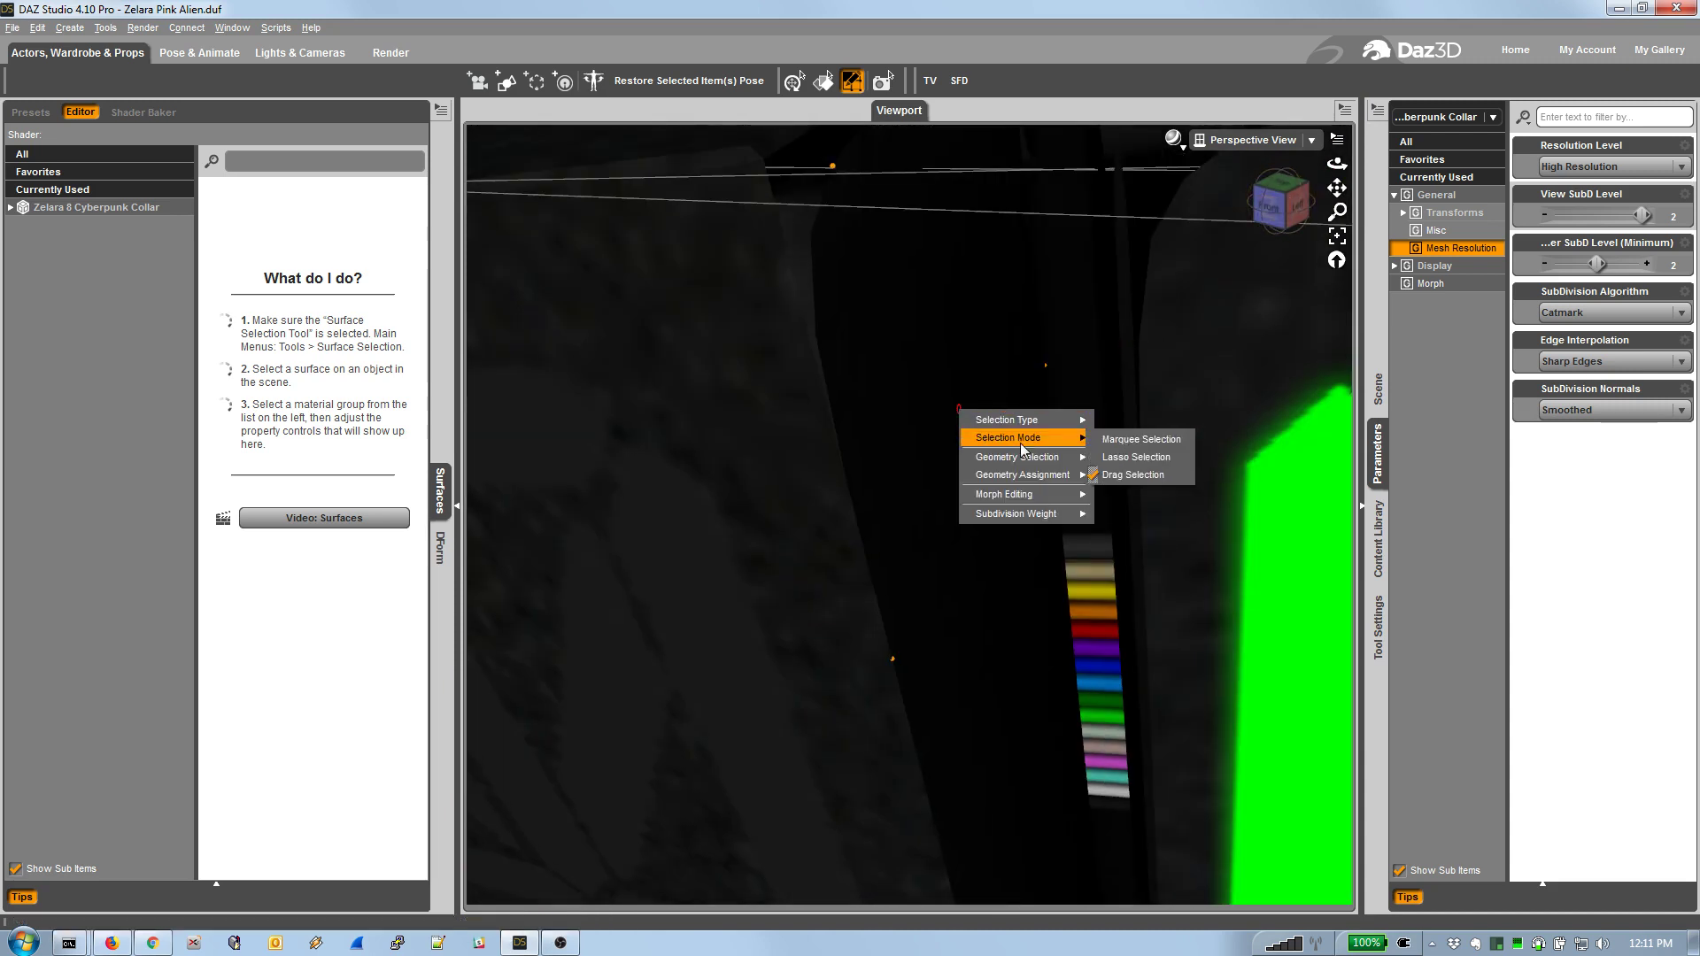
{"action": "left_click", "coordinate": [1108, 440]}
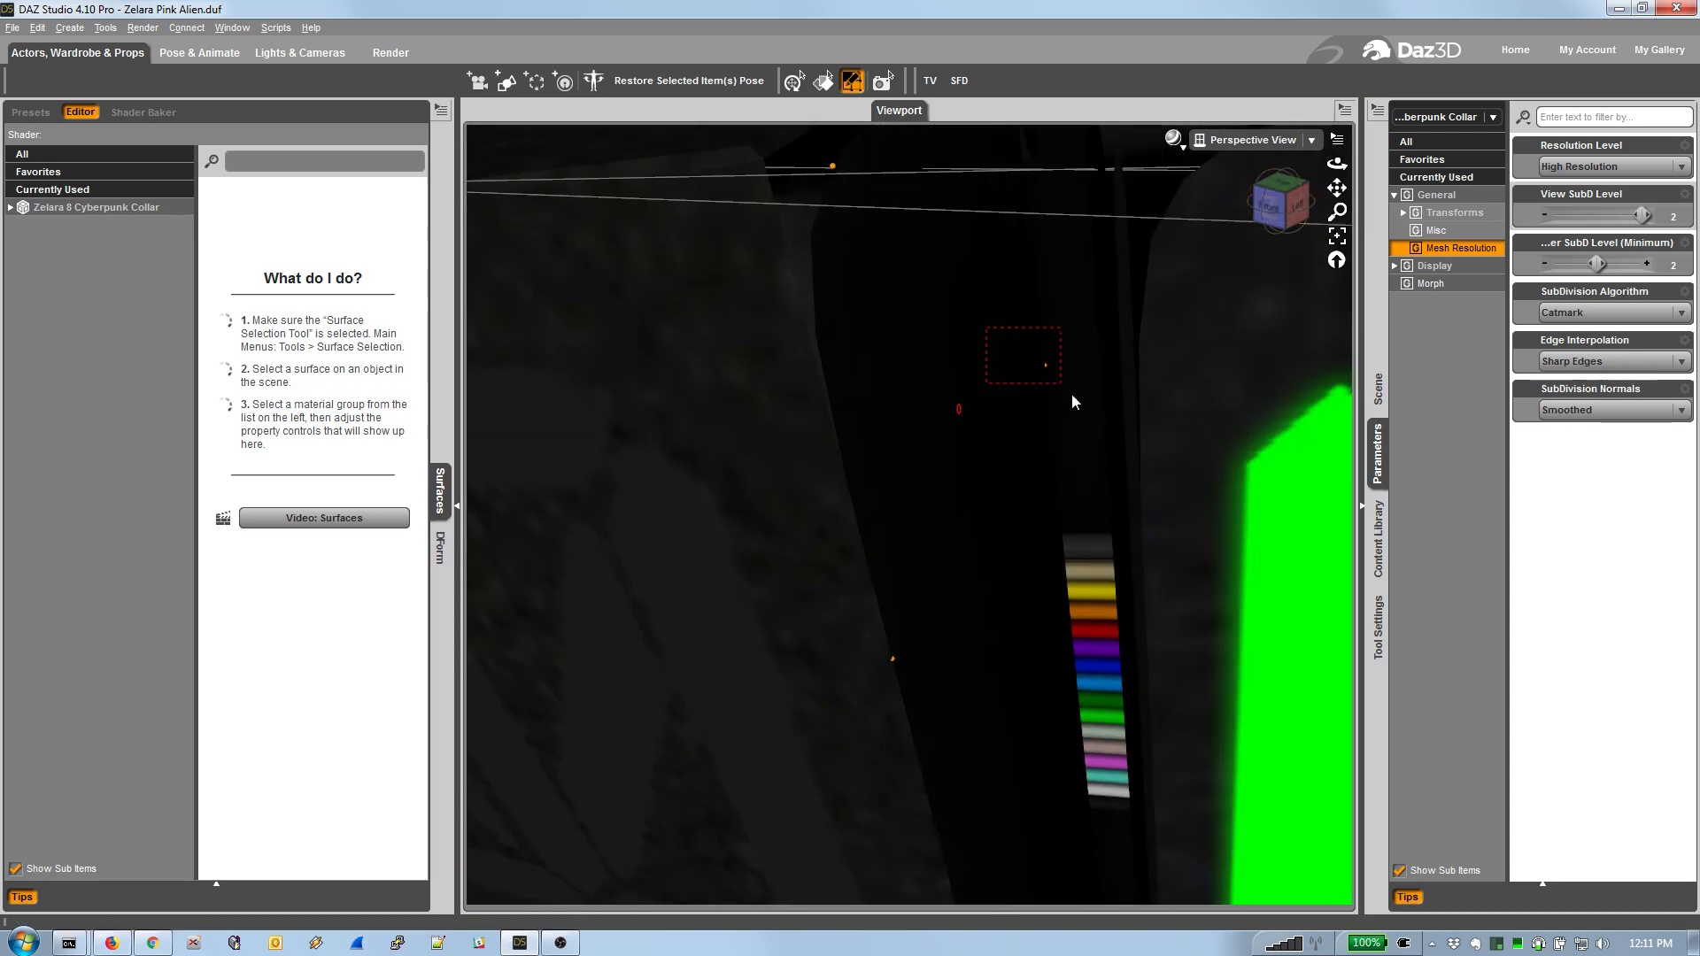
{"action": "left_click_drag", "start_coordinate": [1071, 393], "coordinate": [1089, 411], "text": "alt"}
Set the subdivision weight of the two selected side-face vertices to 10.
{"action": "left_click_drag", "start_coordinate": [1337, 187], "coordinate": [1327, 306]}
{"action": "right_click", "coordinate": [927, 465]}
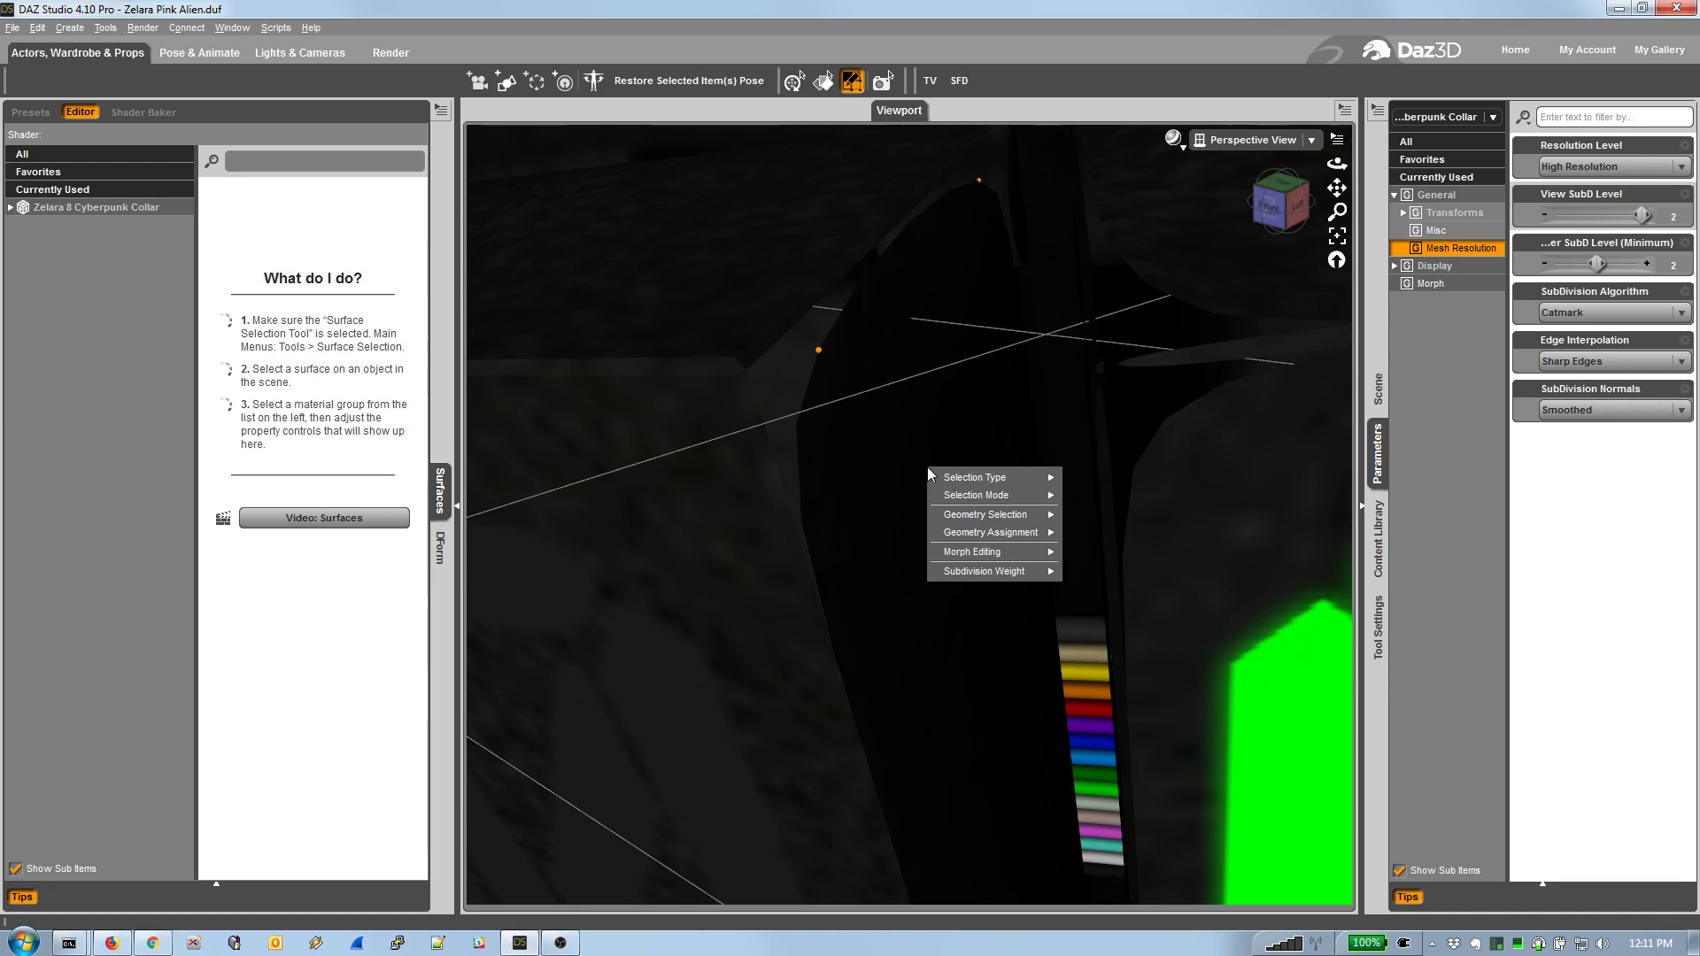
{"action": "left_click", "coordinate": [1080, 574]}
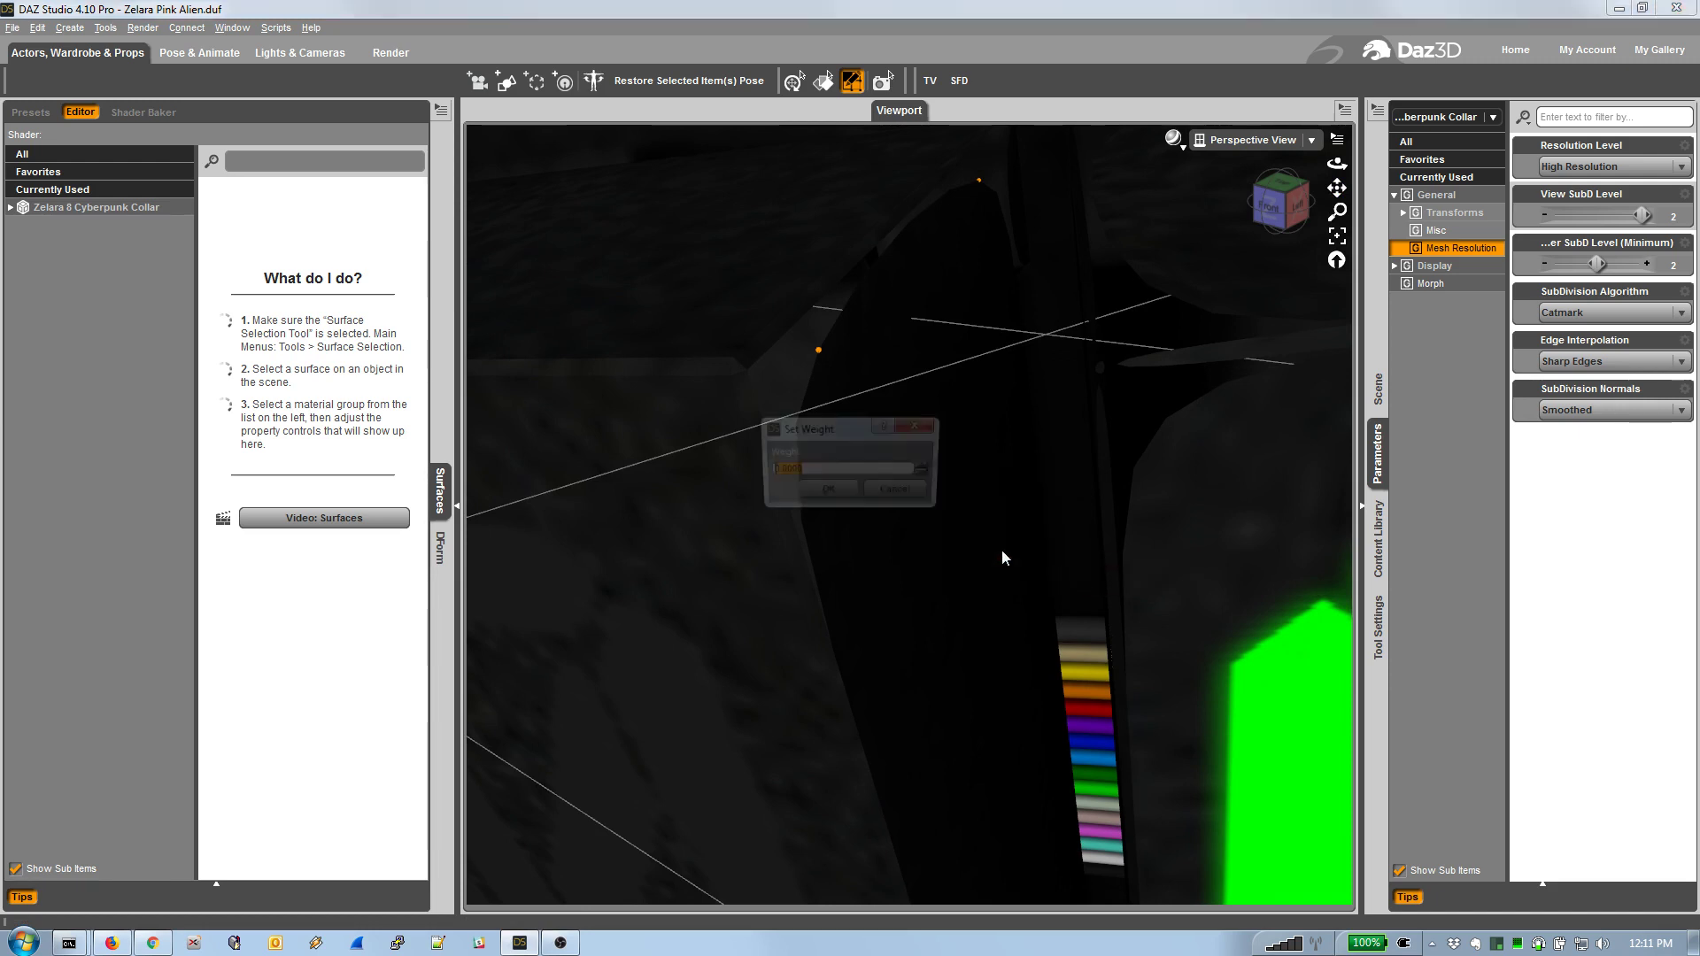
{"action": "type", "text": "10"}
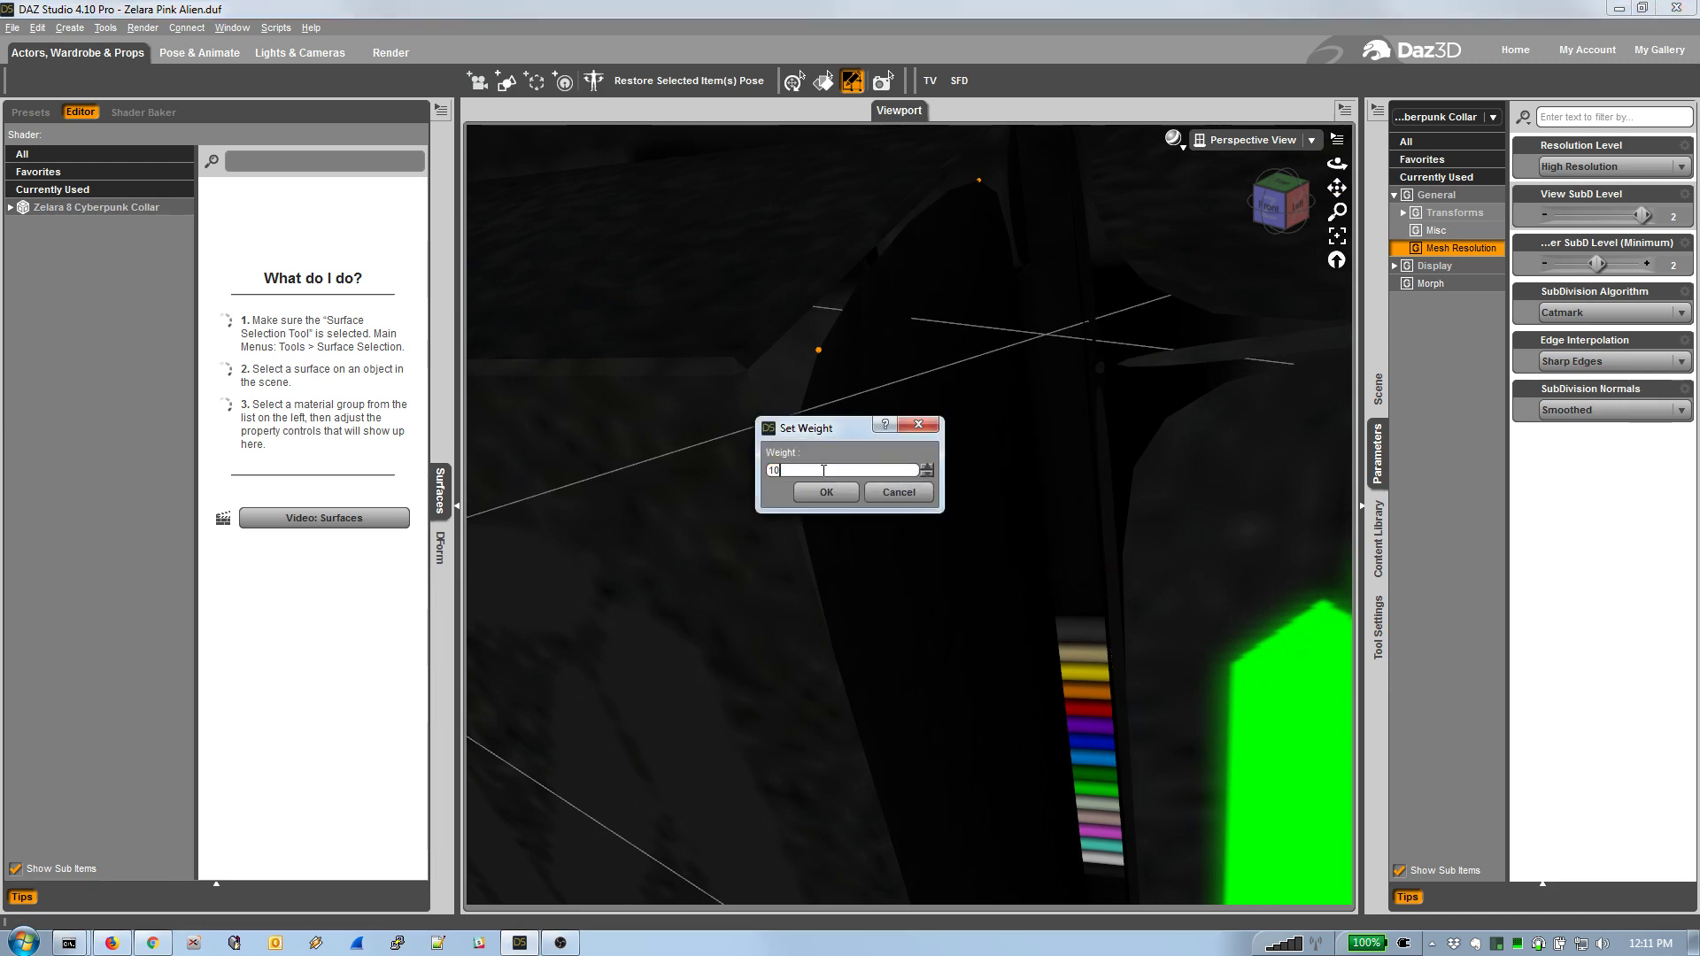
{"action": "left_click", "coordinate": [830, 492]}
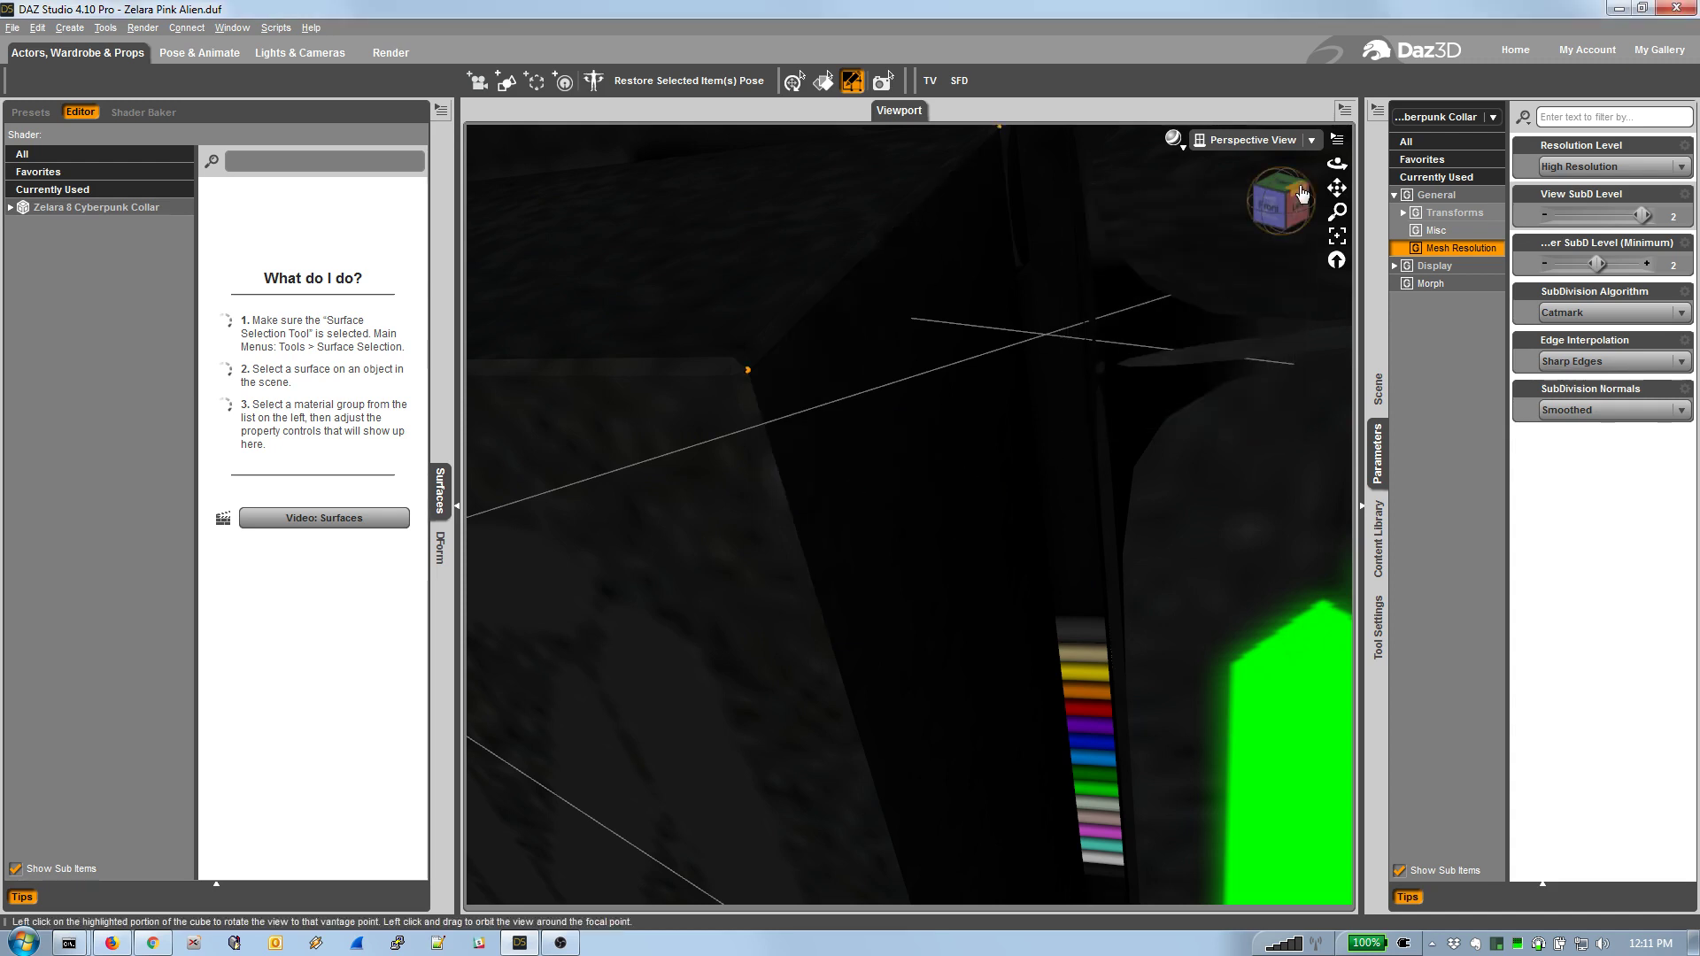
{"action": "left_click_drag", "start_coordinate": [1337, 188], "coordinate": [1337, 239]}
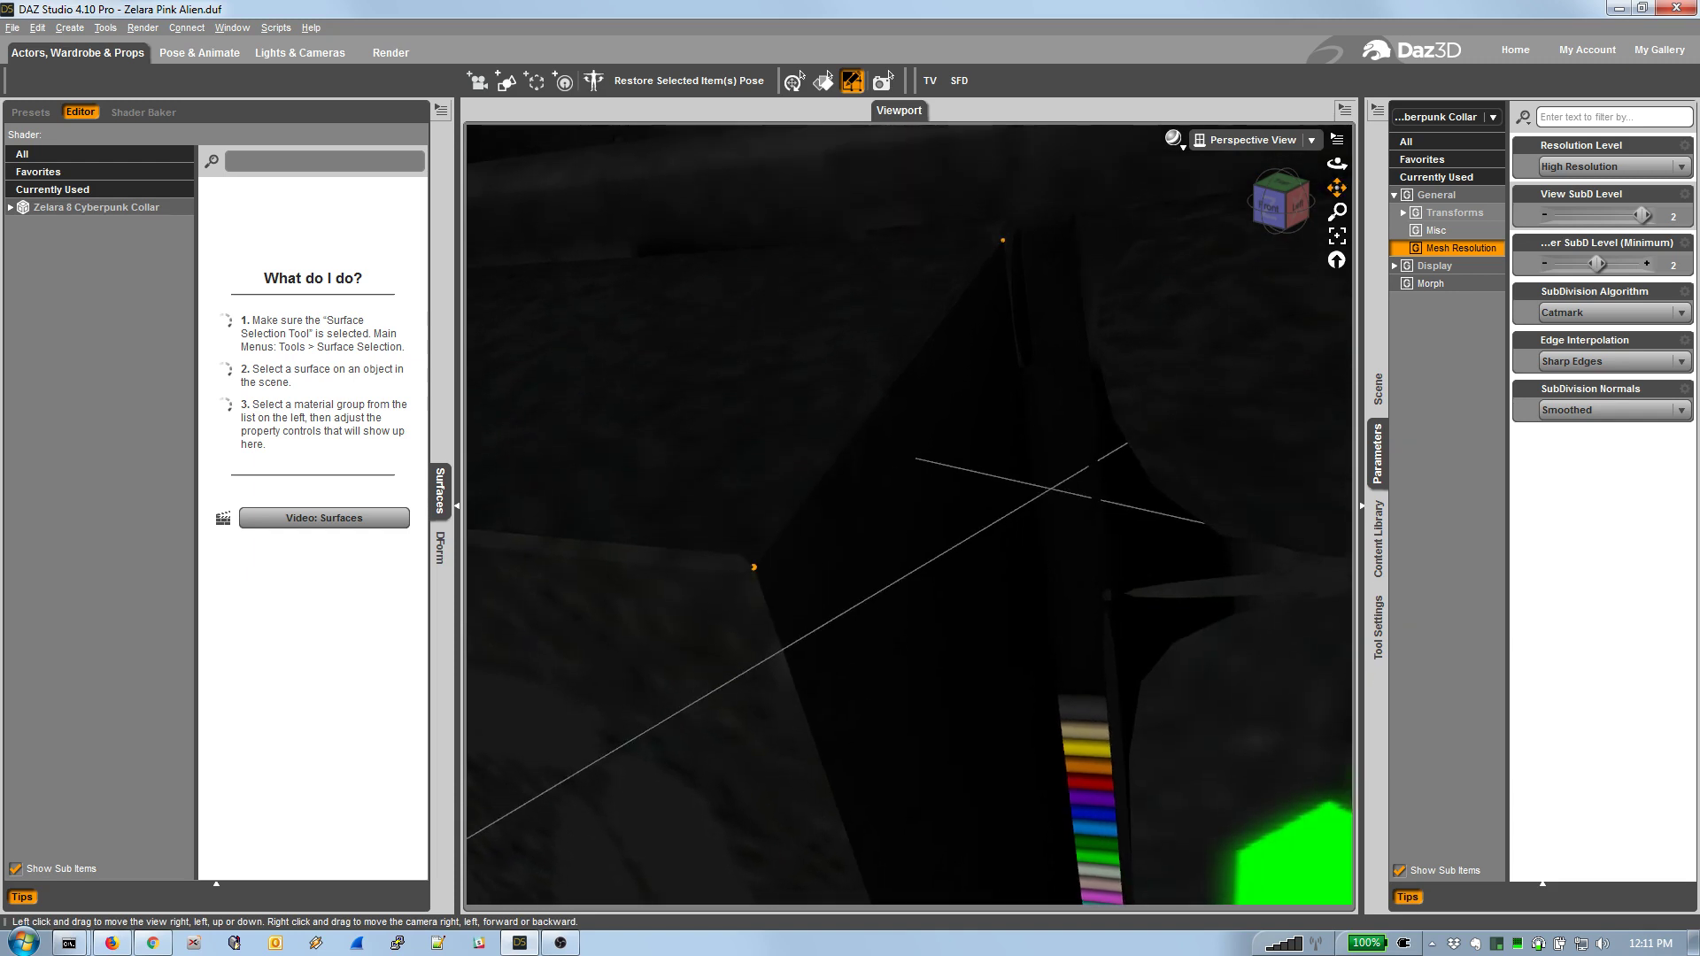
{"action": "scroll", "coordinate": [953, 487], "scroll_direction": "down", "scroll_amount": 4}
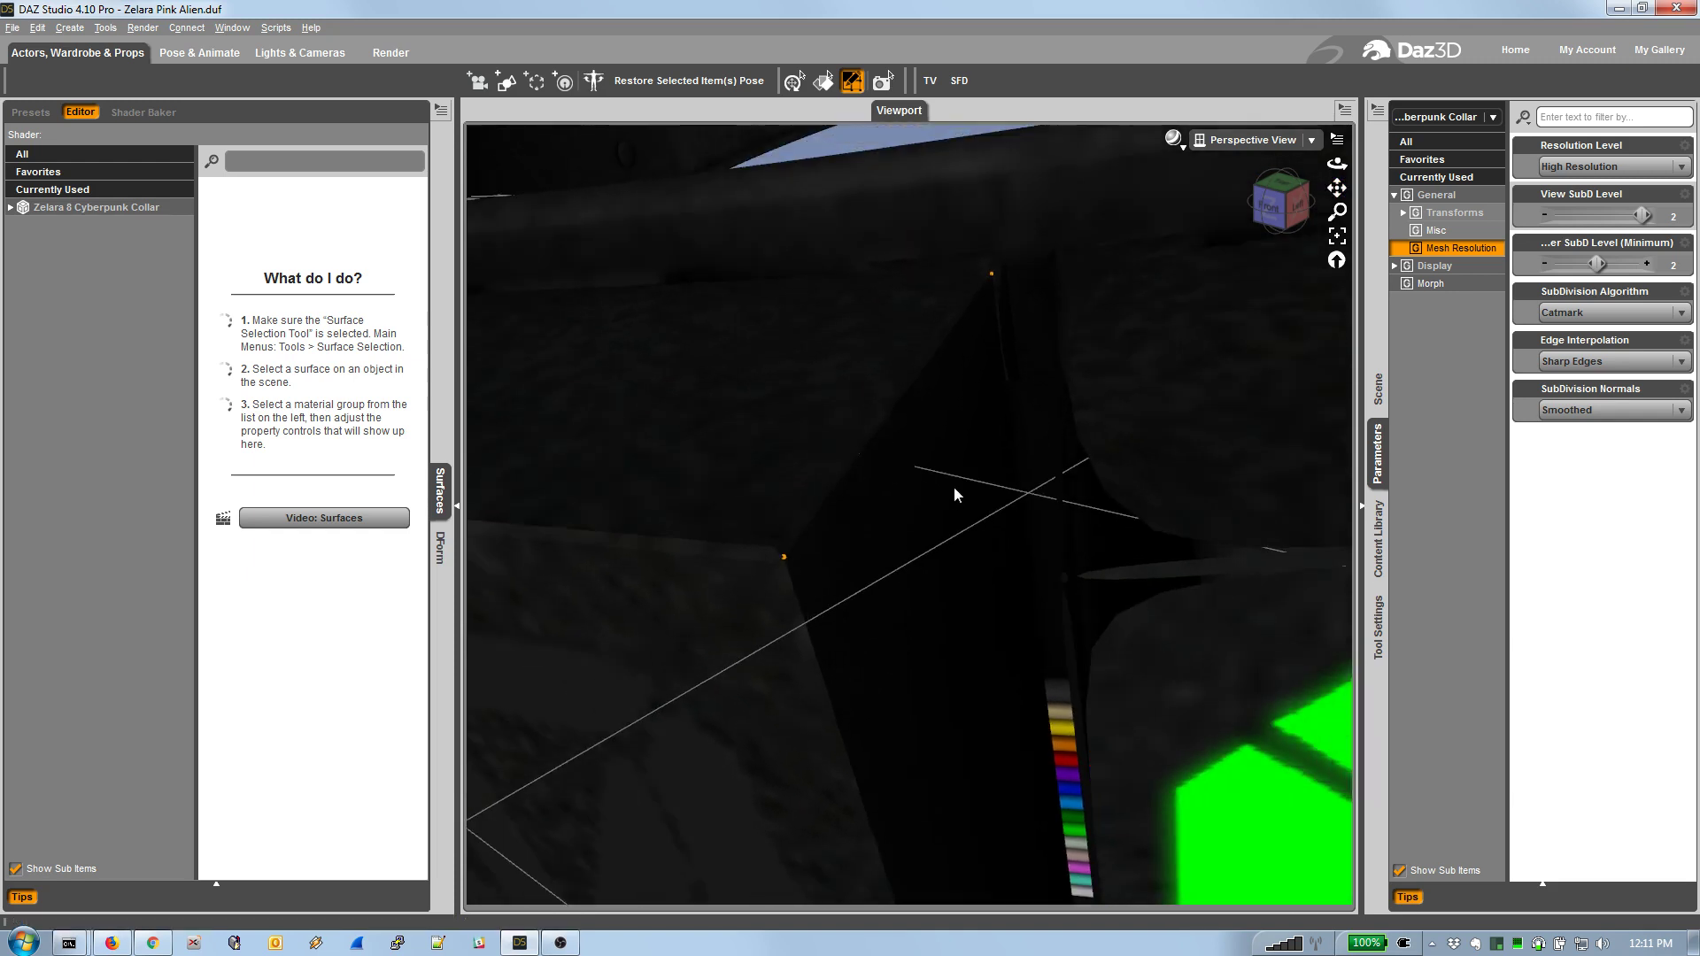
{"action": "scroll", "coordinate": [956, 485], "scroll_direction": "up", "scroll_amount": 3}
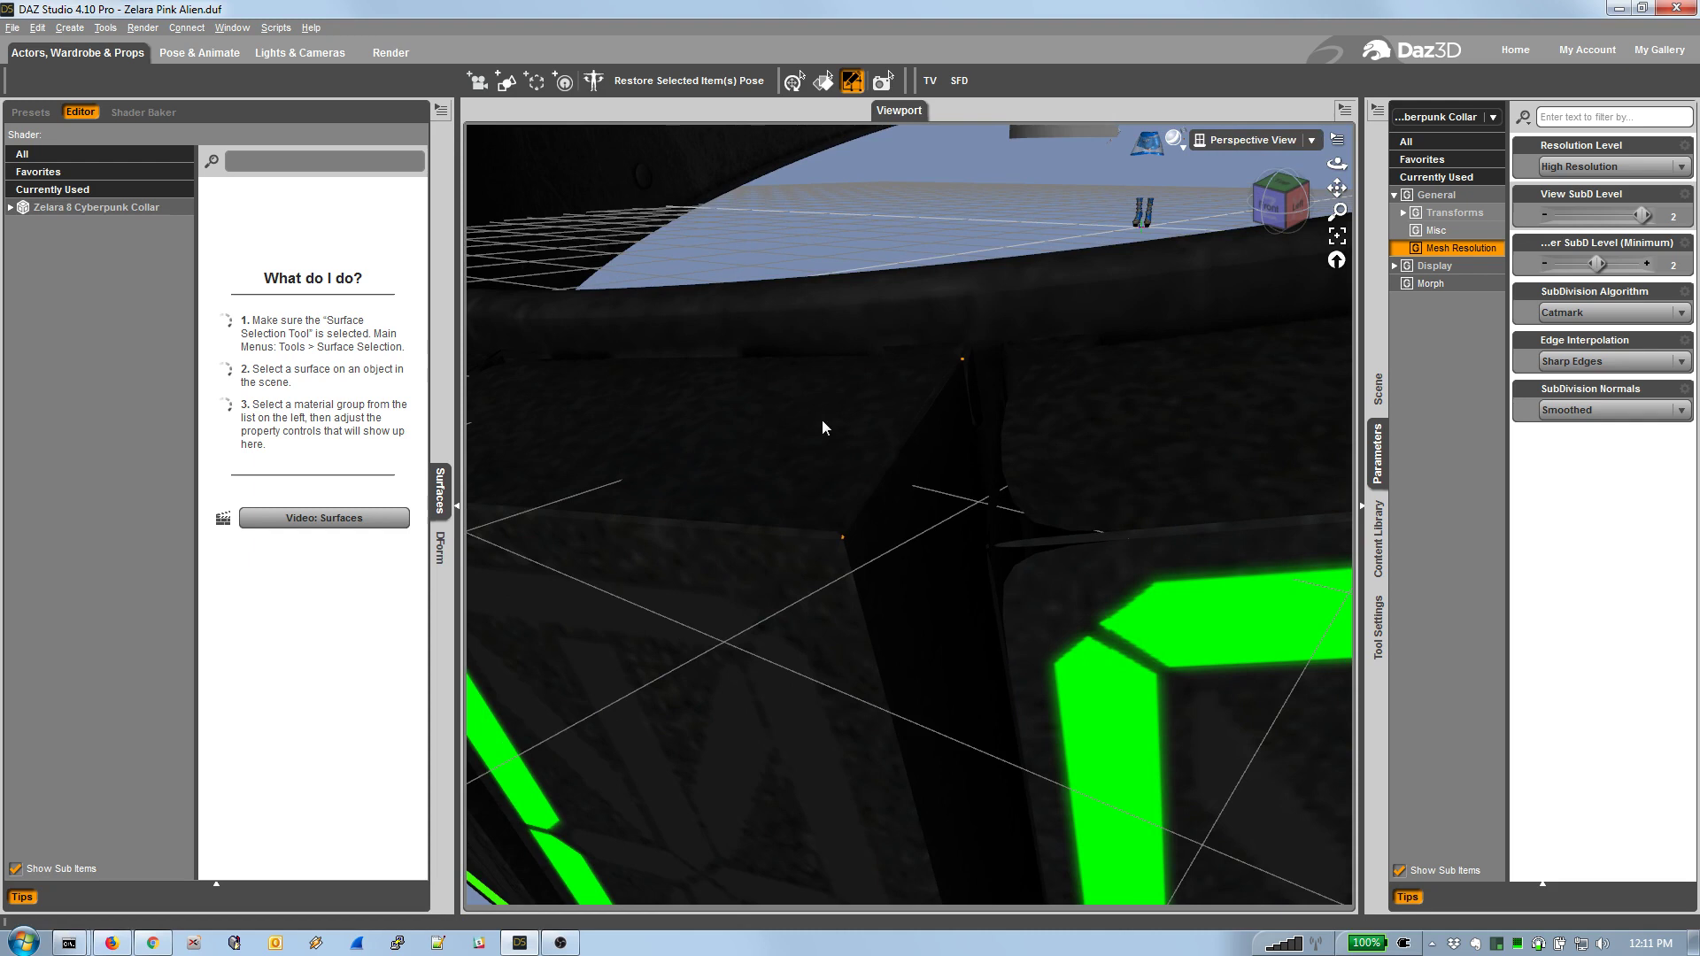